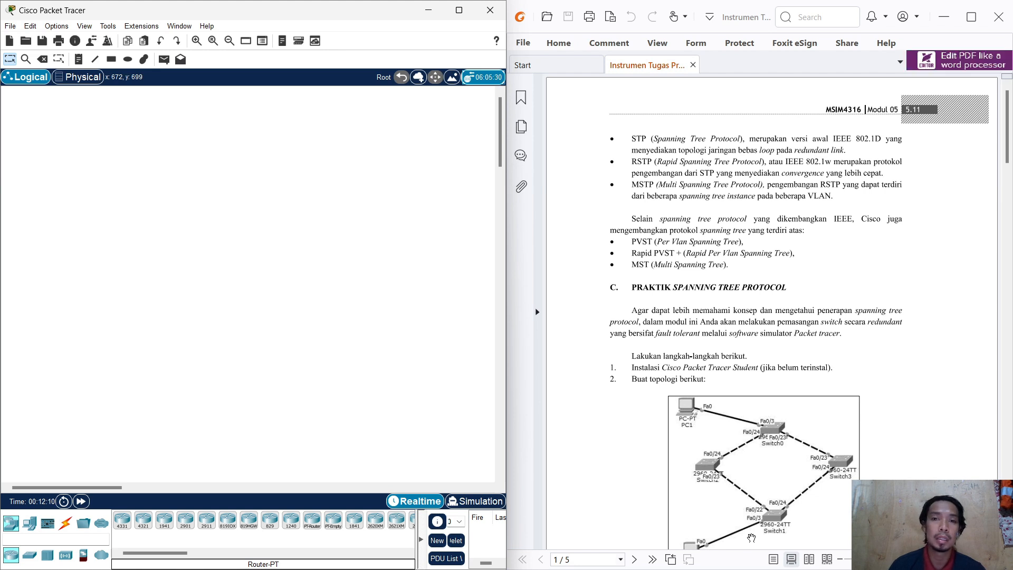
Review the practicum report template in Word, then return to the network simulator and the instruction PDF.
{"action": "mouse_move", "coordinate": [749, 549]}
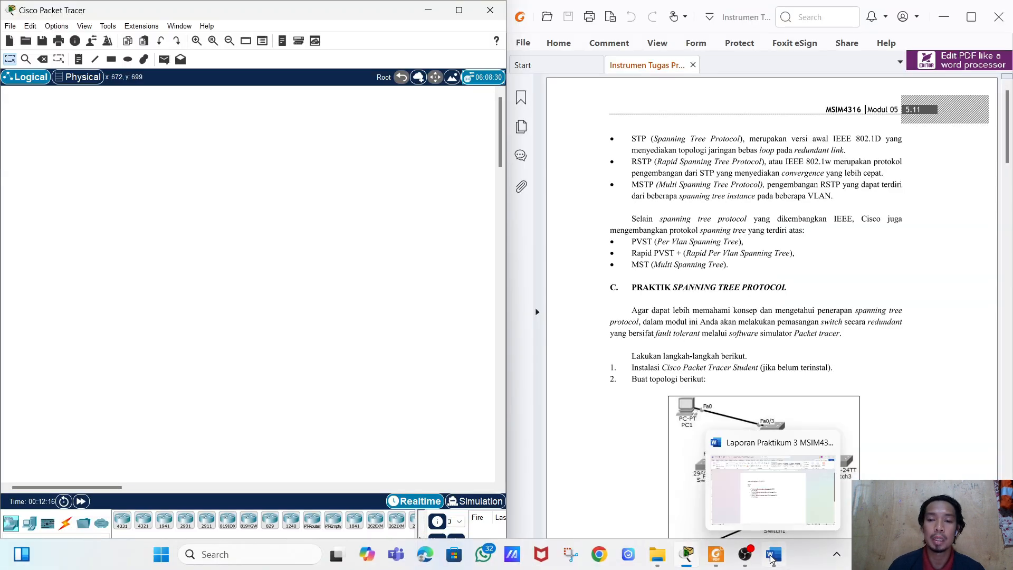
{"action": "left_click", "coordinate": [772, 555]}
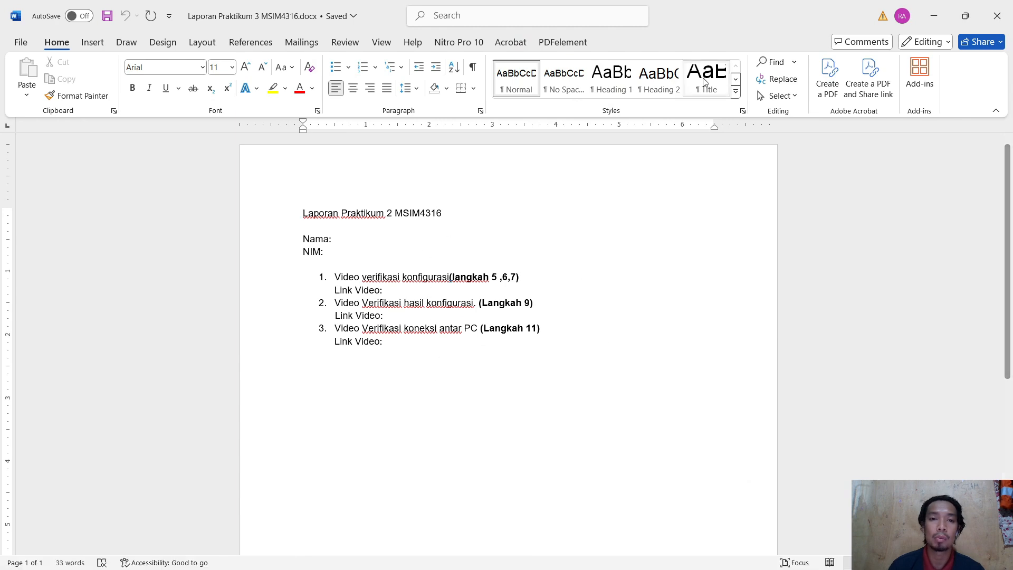
{"action": "left_click", "coordinate": [932, 2]}
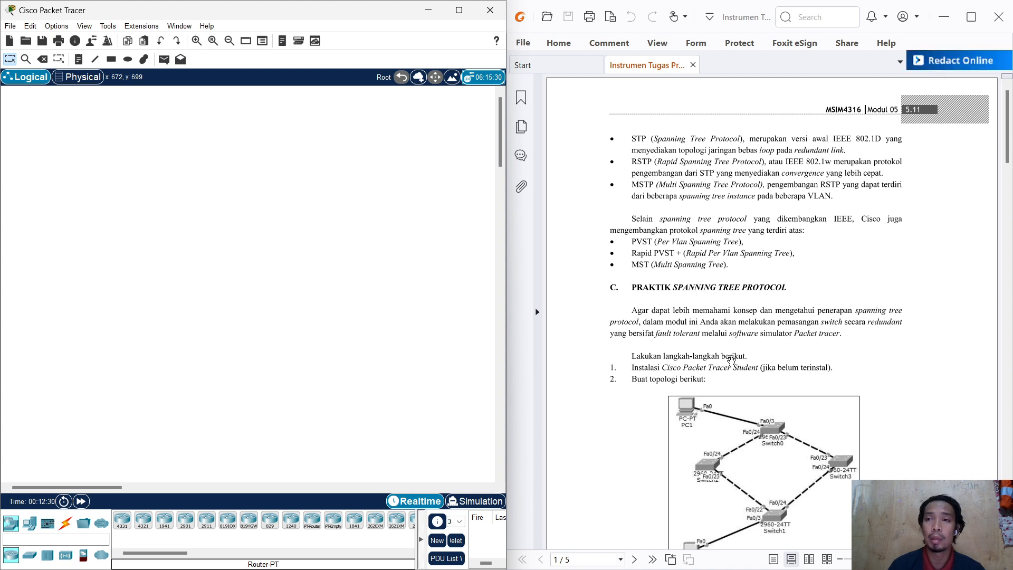
Examine the redundant switch topology diagram in the practicum PDF, including its devices, cable types and port labels.
{"action": "scroll", "coordinate": [731, 360], "scroll_direction": "down", "scroll_amount": 4}
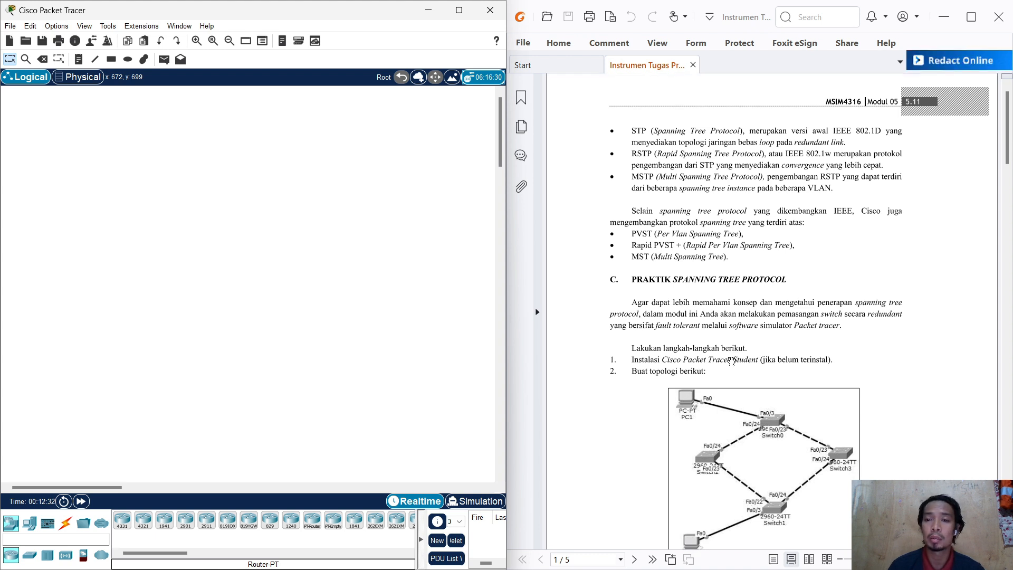
{"action": "scroll", "coordinate": [730, 360], "scroll_direction": "down", "scroll_amount": 3}
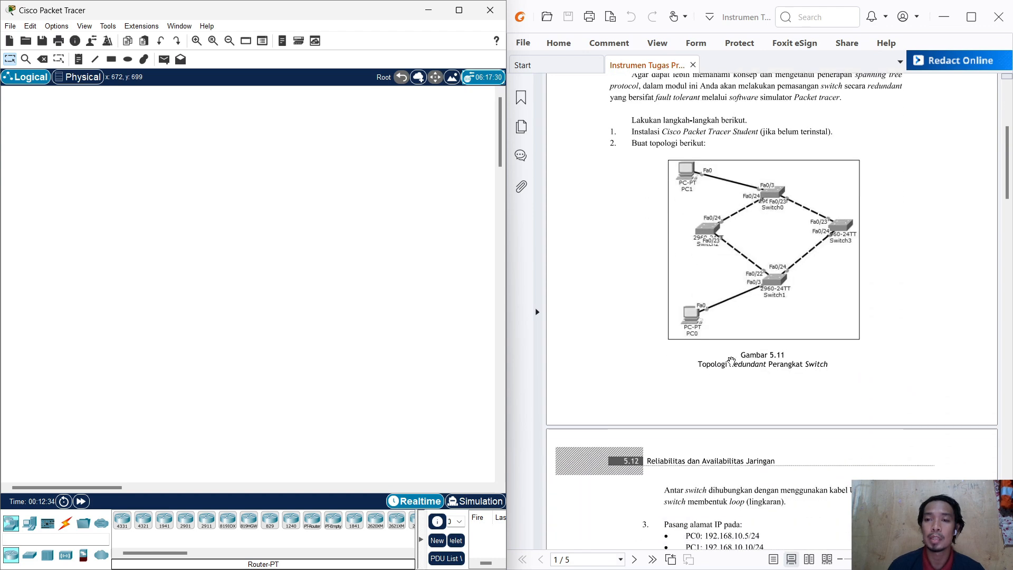
{"action": "scroll", "coordinate": [730, 360], "scroll_direction": "up", "scroll_amount": 2}
{"action": "scroll", "coordinate": [731, 360], "scroll_direction": "up", "scroll_amount": 2}
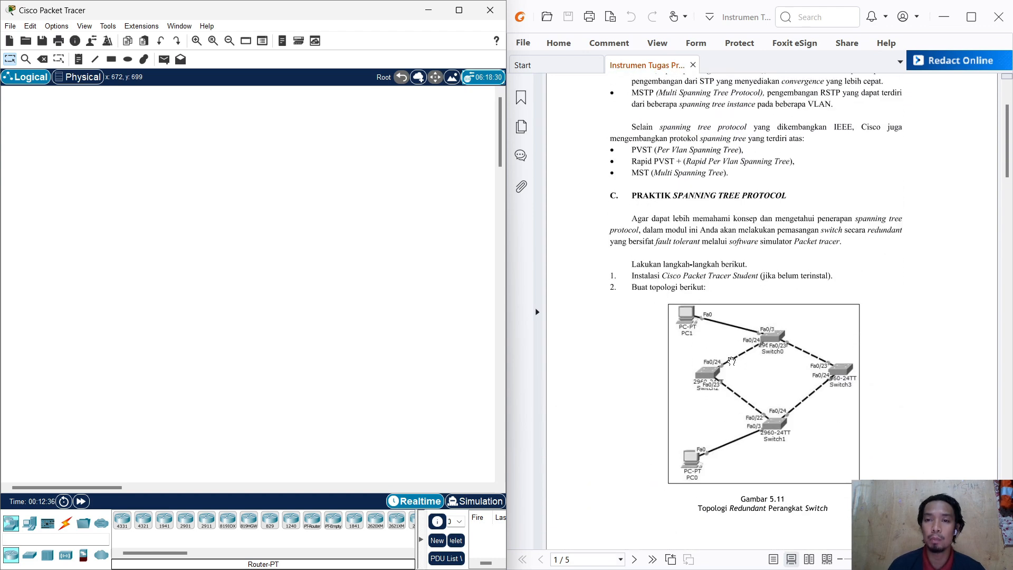
{"action": "mouse_move", "coordinate": [730, 564]}
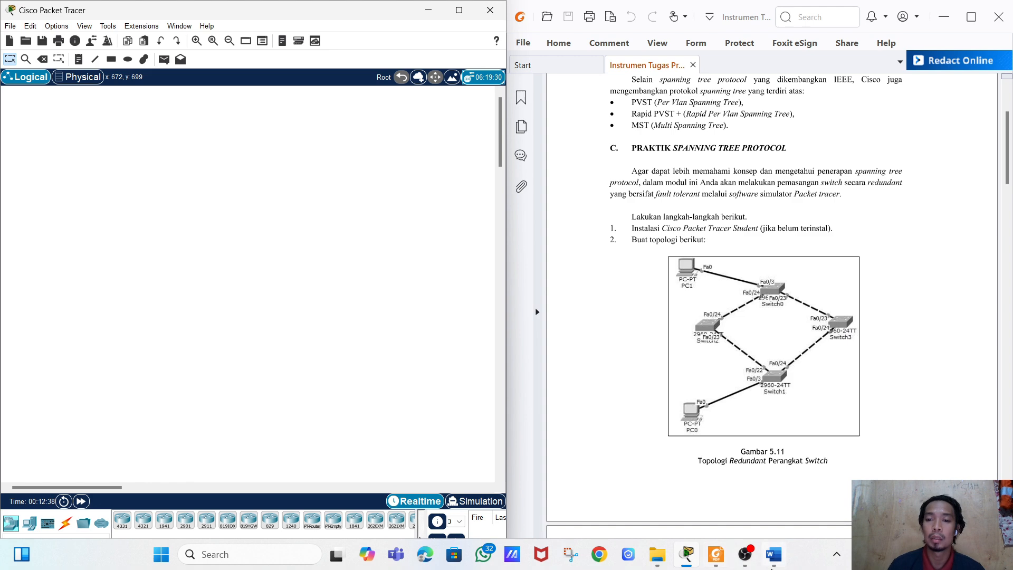
{"action": "mouse_move", "coordinate": [774, 554]}
{"action": "left_click", "coordinate": [780, 502]}
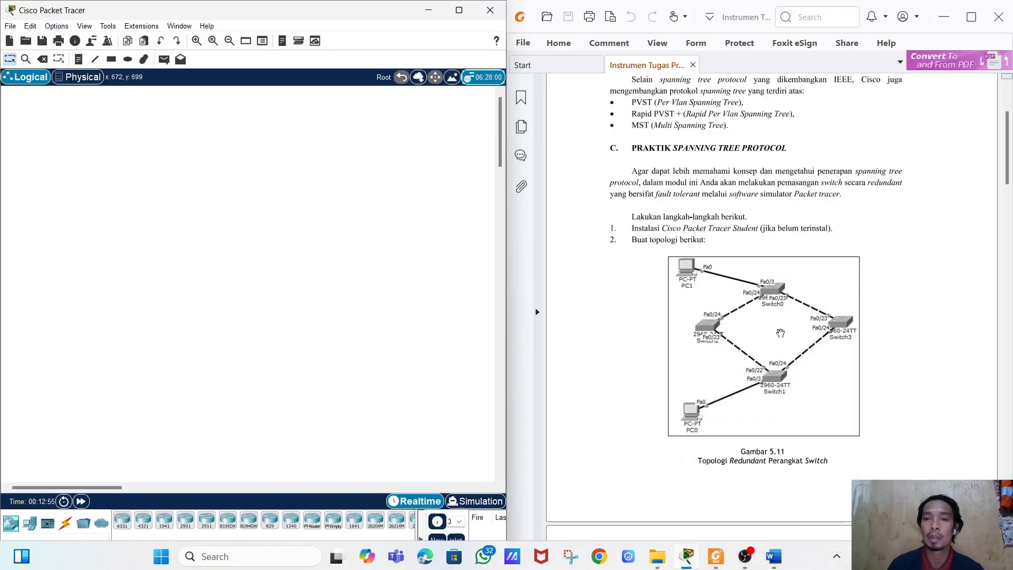
{"action": "scroll", "coordinate": [781, 333], "scroll_direction": "down", "scroll_amount": 2}
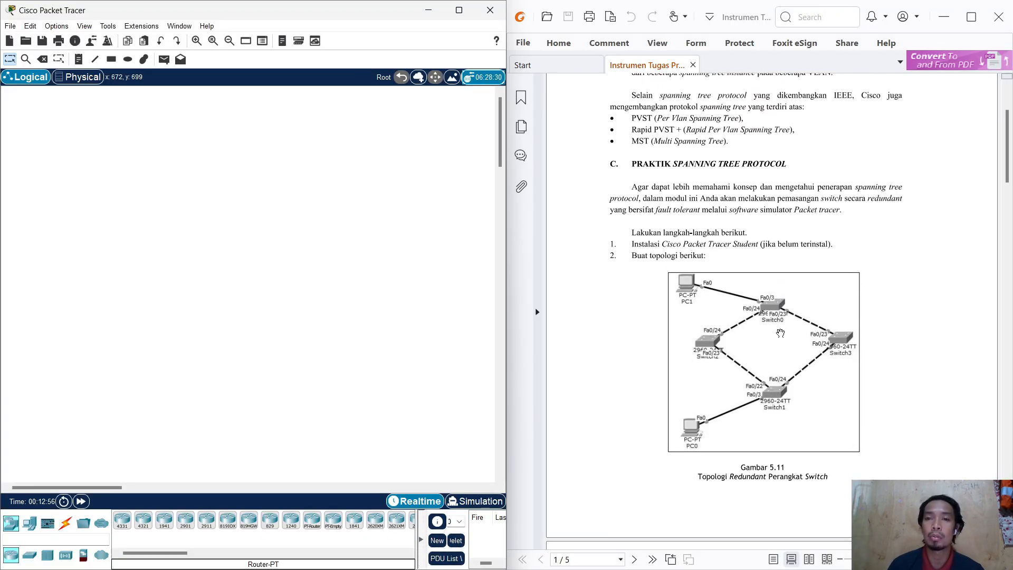
{"action": "scroll", "coordinate": [781, 332], "scroll_direction": "up", "scroll_amount": 1}
{"action": "scroll", "coordinate": [780, 333], "scroll_direction": "down", "scroll_amount": 2}
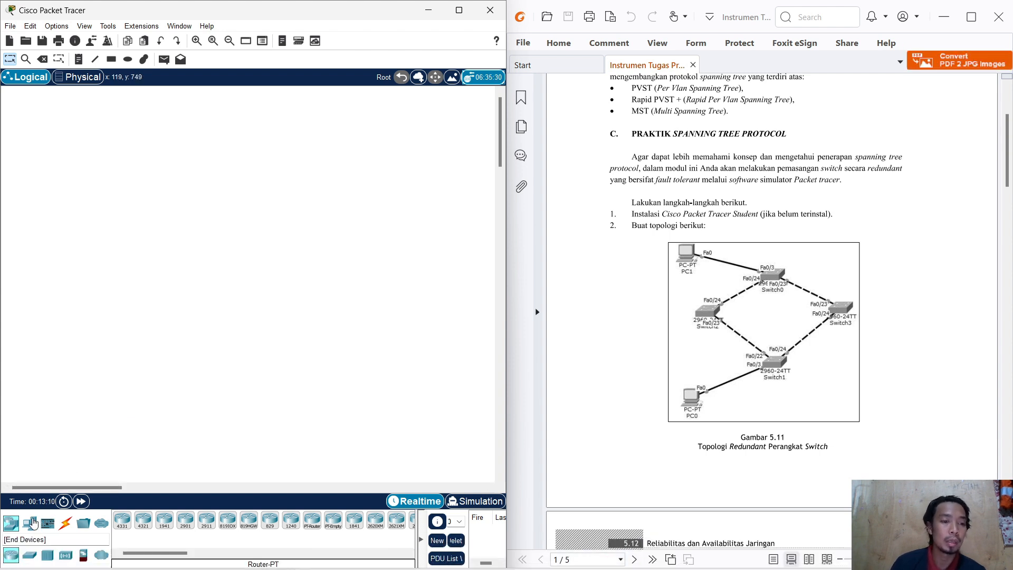
Place two PCs in the empty logical workspace, the first low on the left side and the second well above it.
{"action": "left_click", "coordinate": [32, 523]}
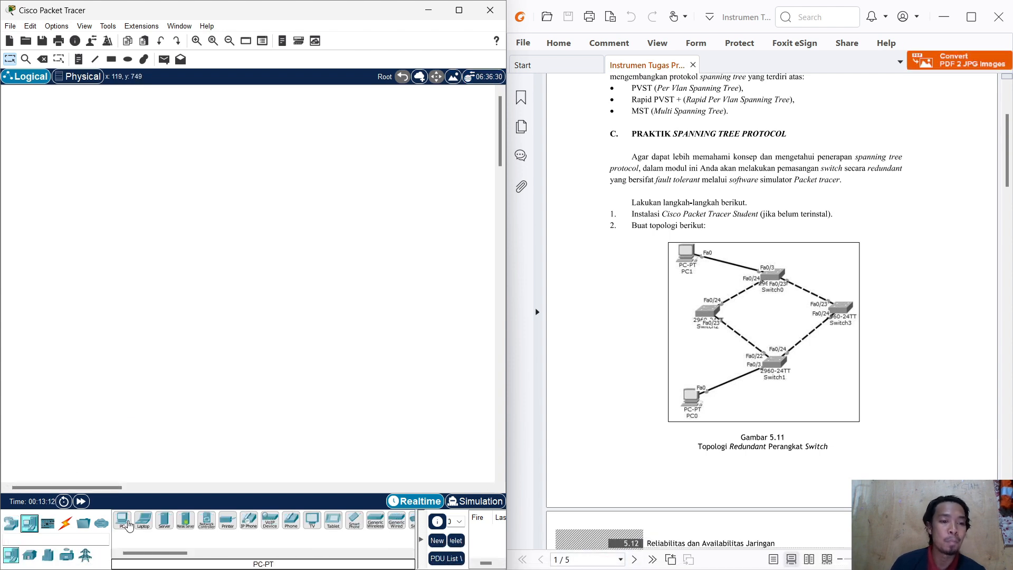
{"action": "left_click", "coordinate": [124, 522]}
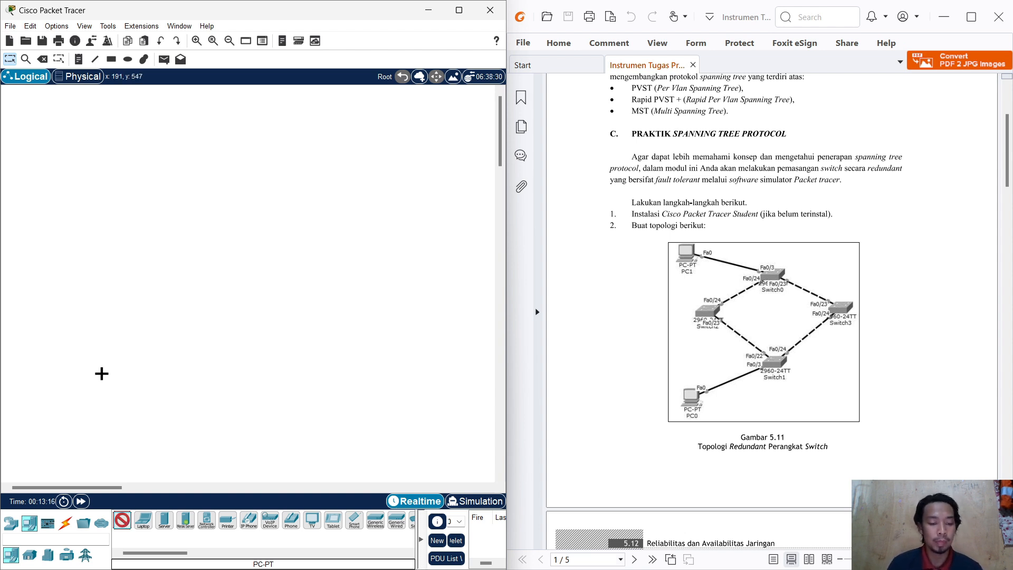
{"action": "left_click", "coordinate": [101, 374]}
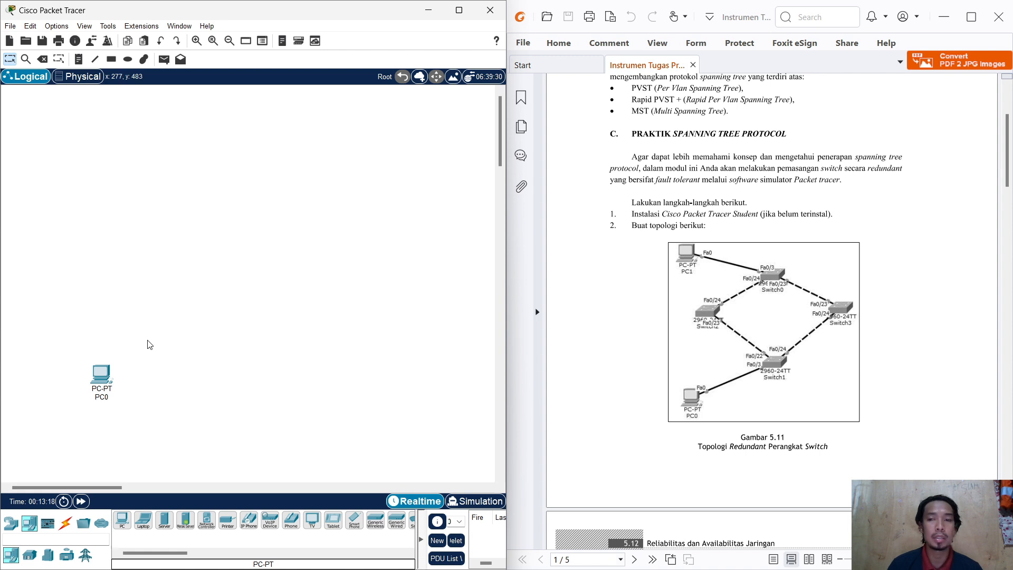
{"action": "left_click", "coordinate": [122, 520]}
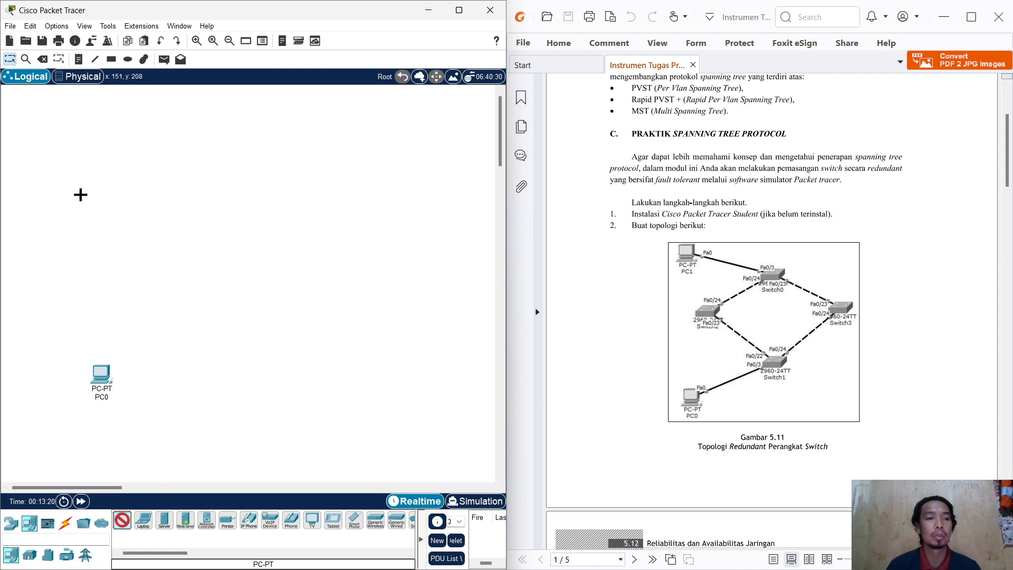
{"action": "left_click", "coordinate": [97, 151]}
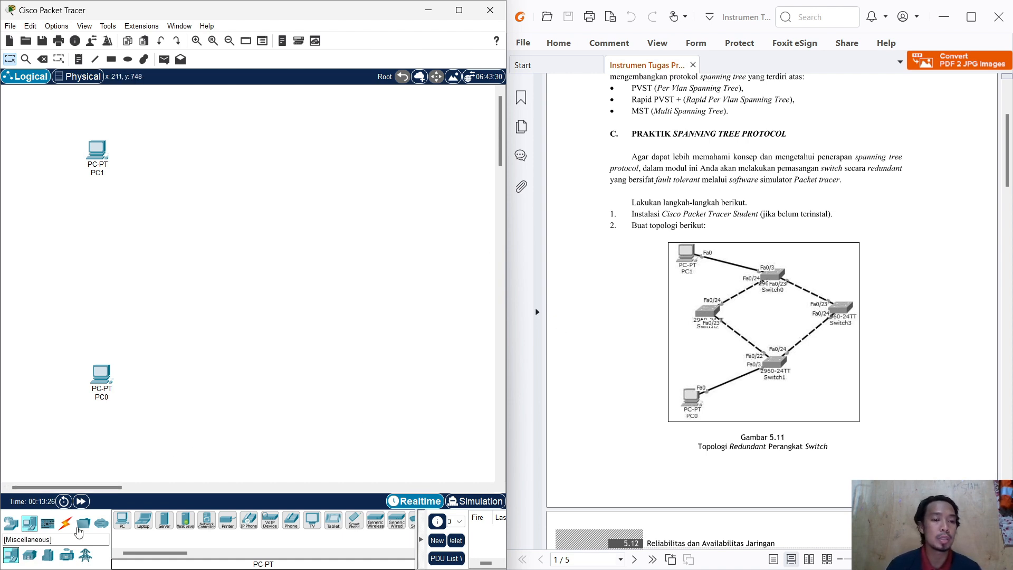
Add a 2960 switch to the workspace and position it to the right of and slightly below PC1.
{"action": "left_click", "coordinate": [13, 524]}
{"action": "left_click", "coordinate": [29, 558]}
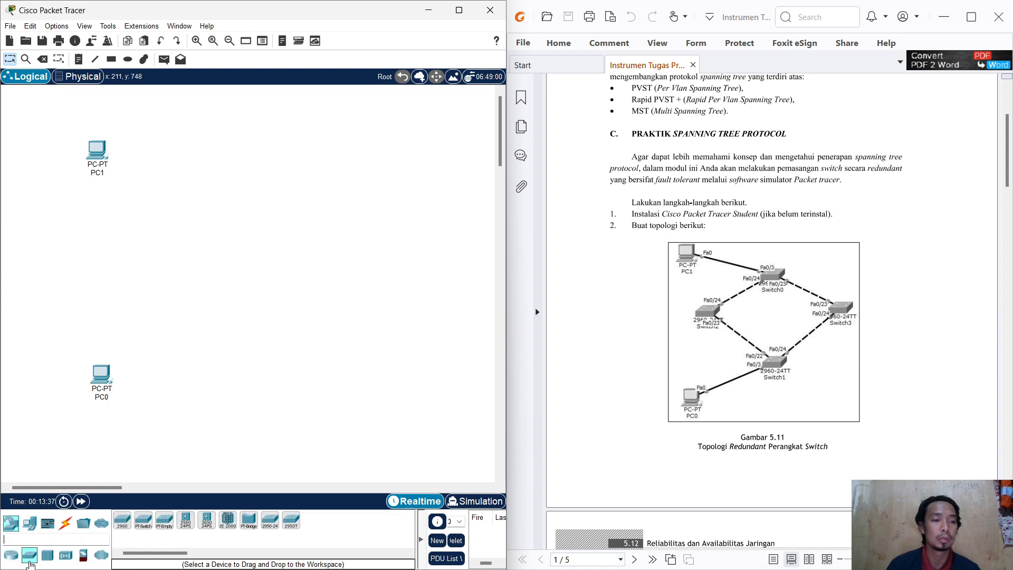
{"action": "left_click", "coordinate": [122, 520]}
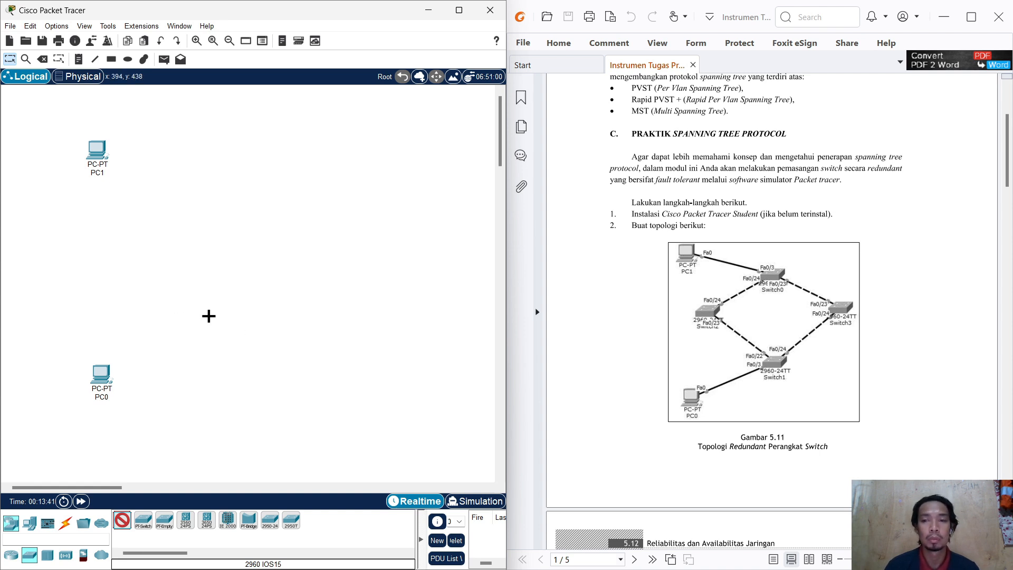
{"action": "left_click", "coordinate": [209, 316]}
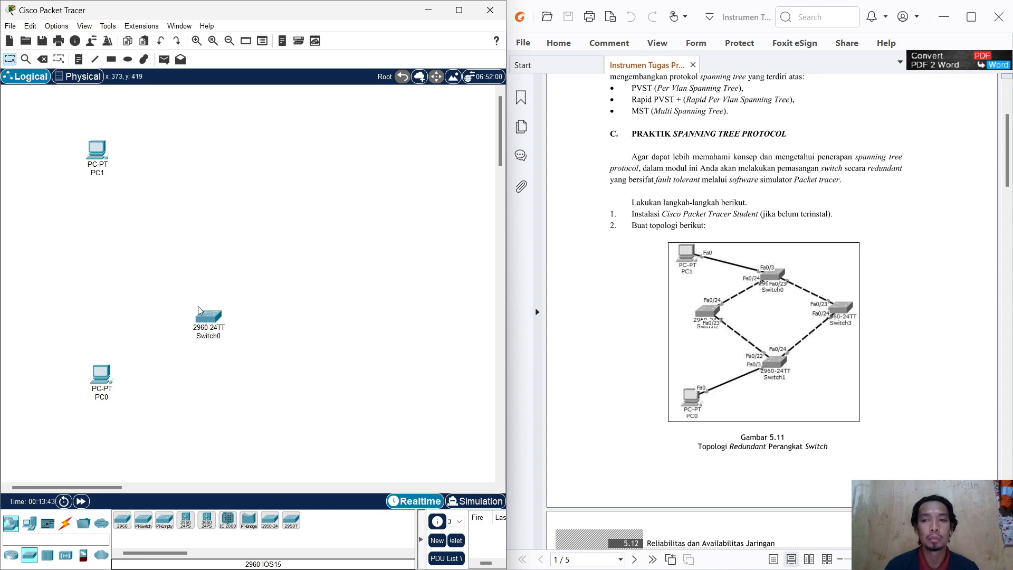
{"action": "left_click_drag", "start_coordinate": [200, 311], "coordinate": [206, 194]}
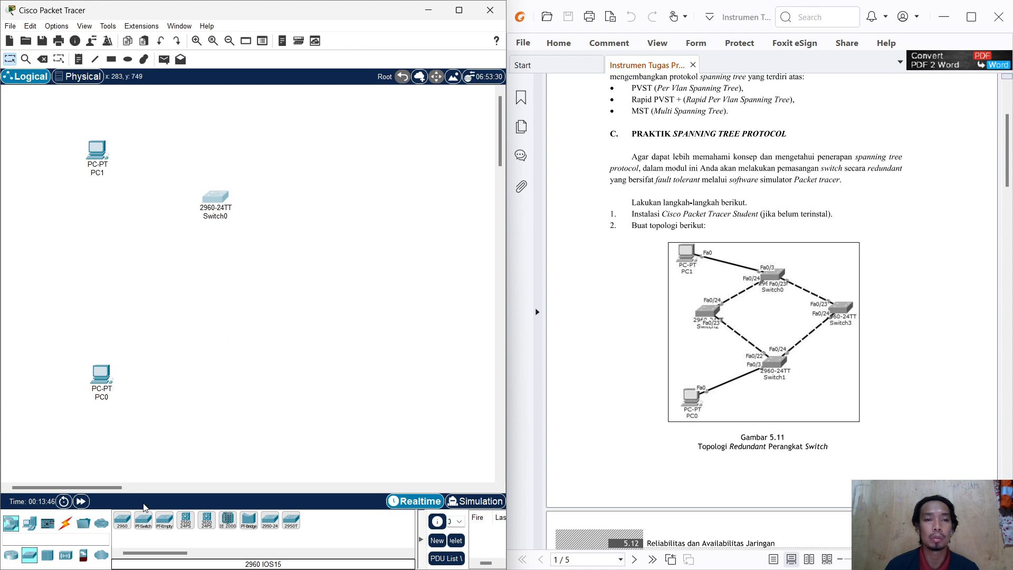
Add three more 2960 switches to complete the diamond: one near PC0, one on its left side and one on its right side.
{"action": "left_click", "coordinate": [122, 523]}
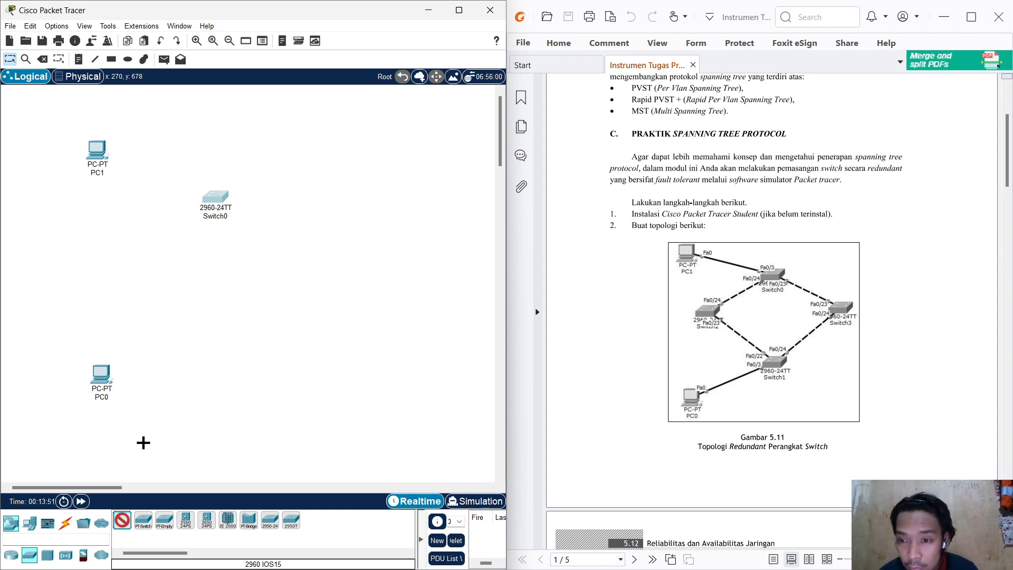
{"action": "left_click", "coordinate": [207, 324]}
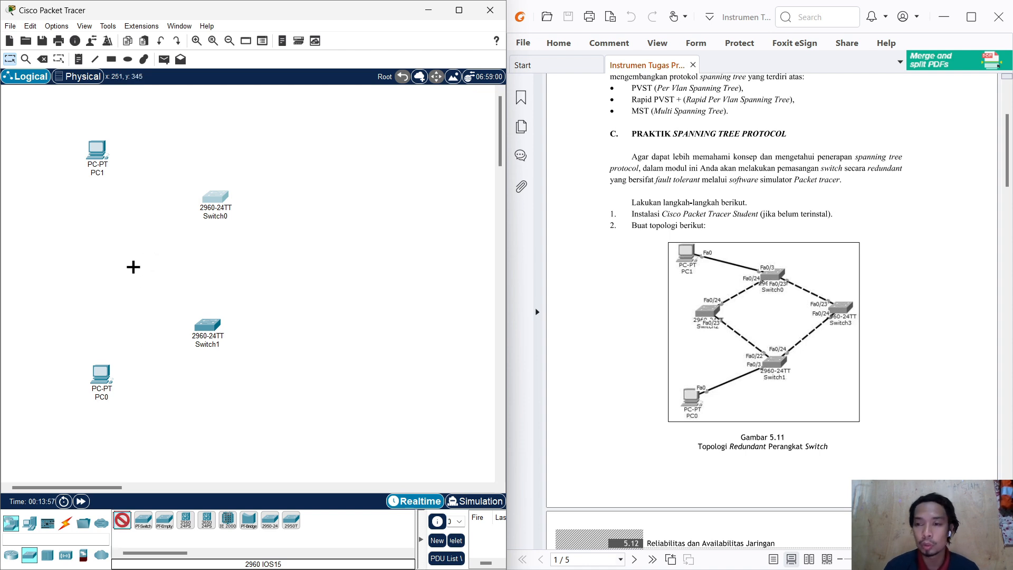
{"action": "left_click", "coordinate": [129, 262]}
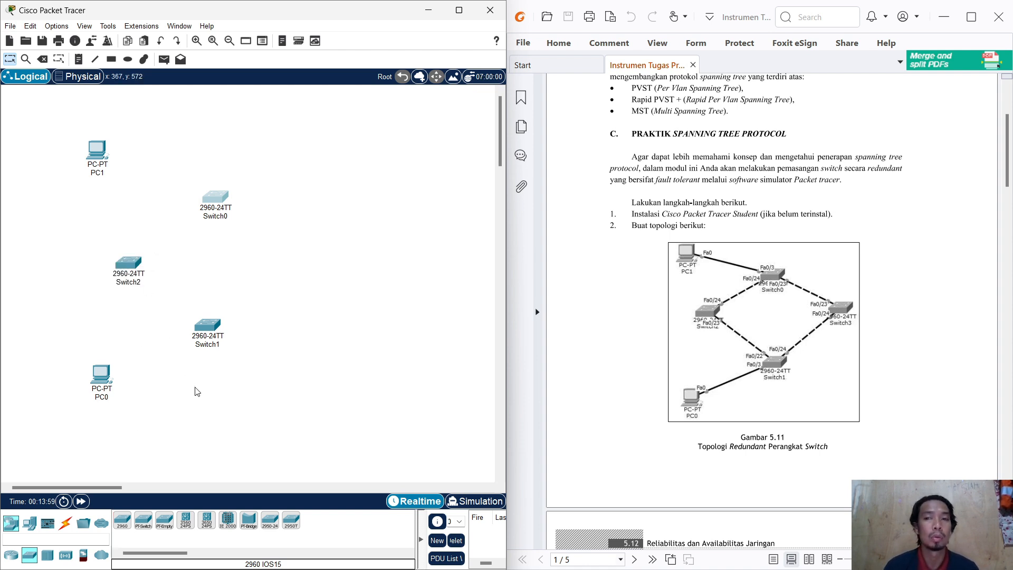
{"action": "left_click", "coordinate": [122, 520]}
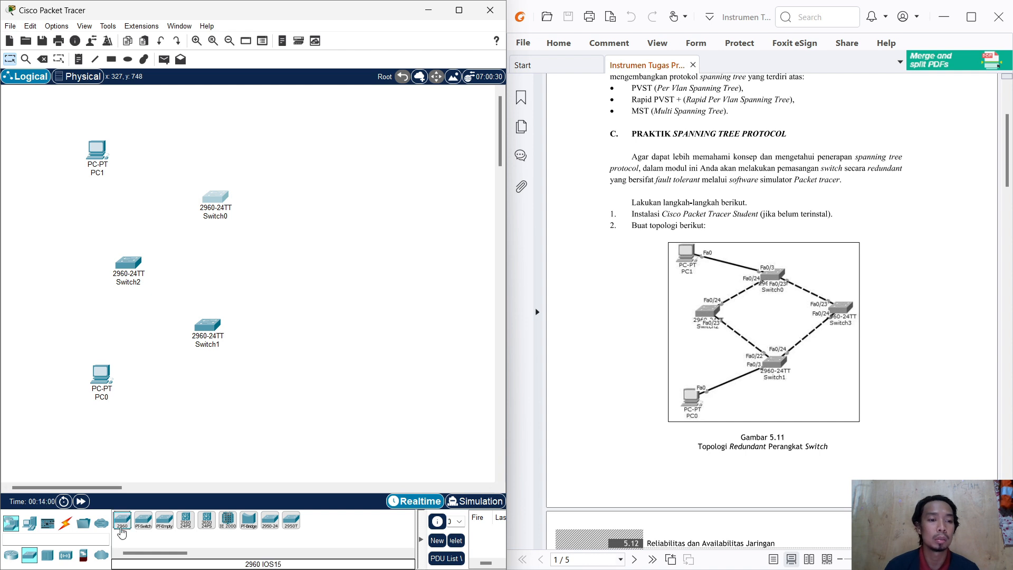
{"action": "left_click", "coordinate": [268, 266]}
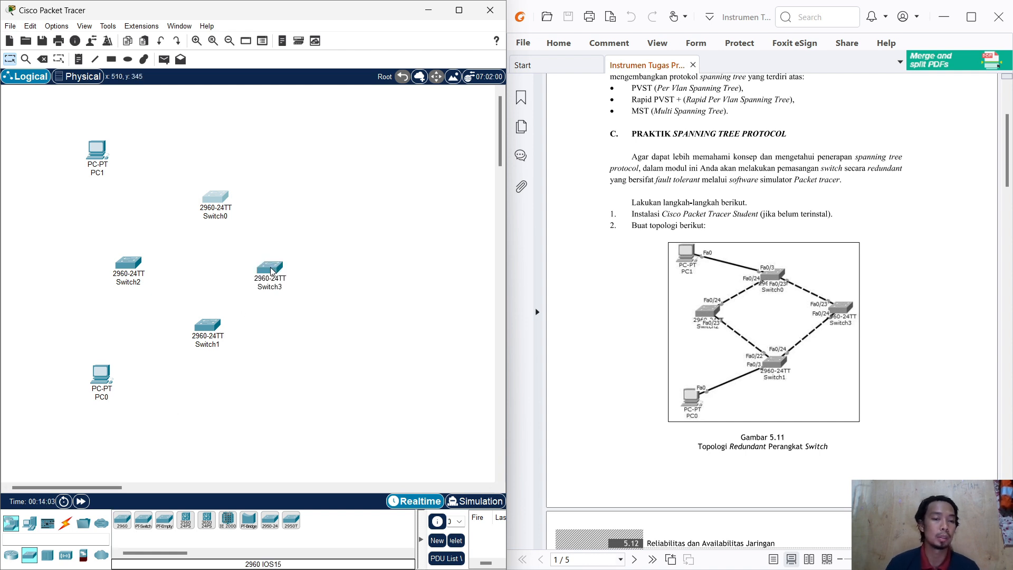
Connect PC0 to Switch1 using the automatically chosen connection type.
{"action": "left_click", "coordinate": [66, 523]}
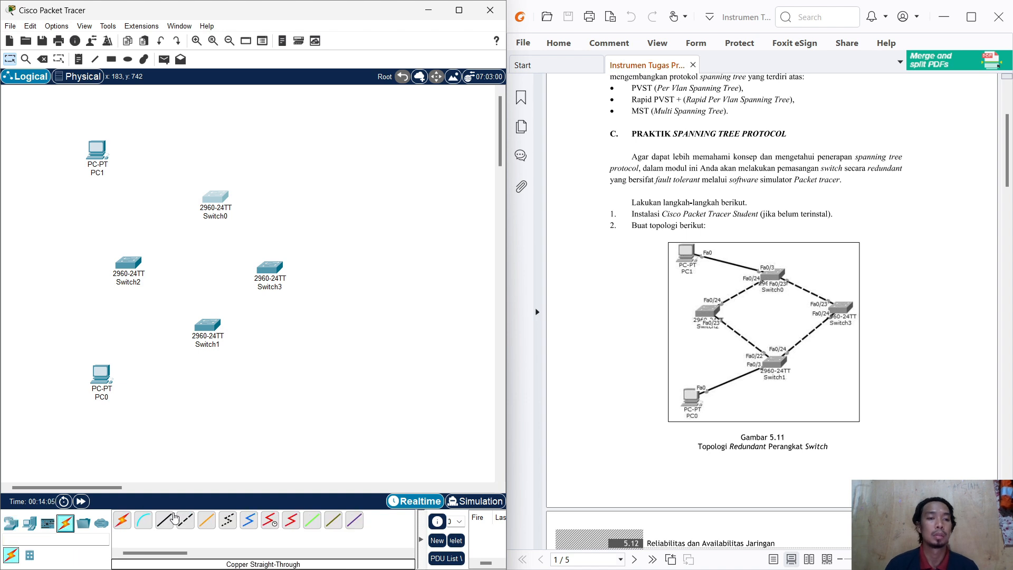
{"action": "left_click", "coordinate": [121, 523]}
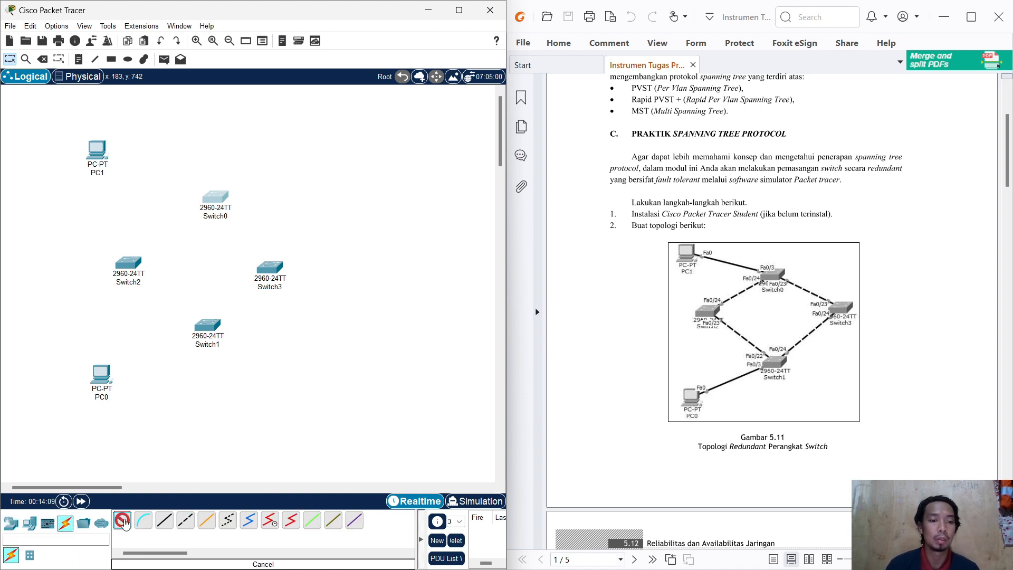
{"action": "left_click", "coordinate": [122, 521]}
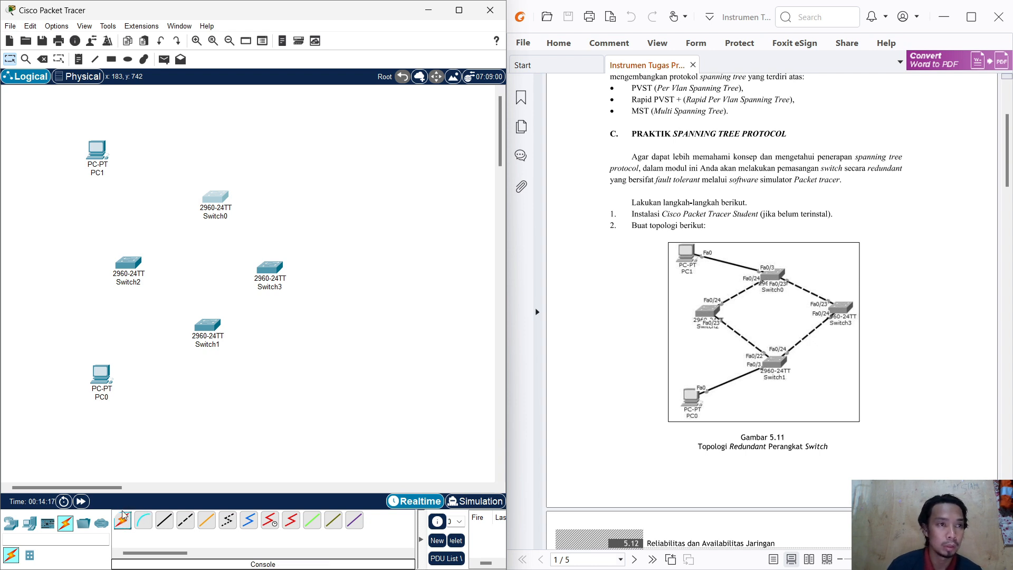
{"action": "left_click", "coordinate": [123, 519]}
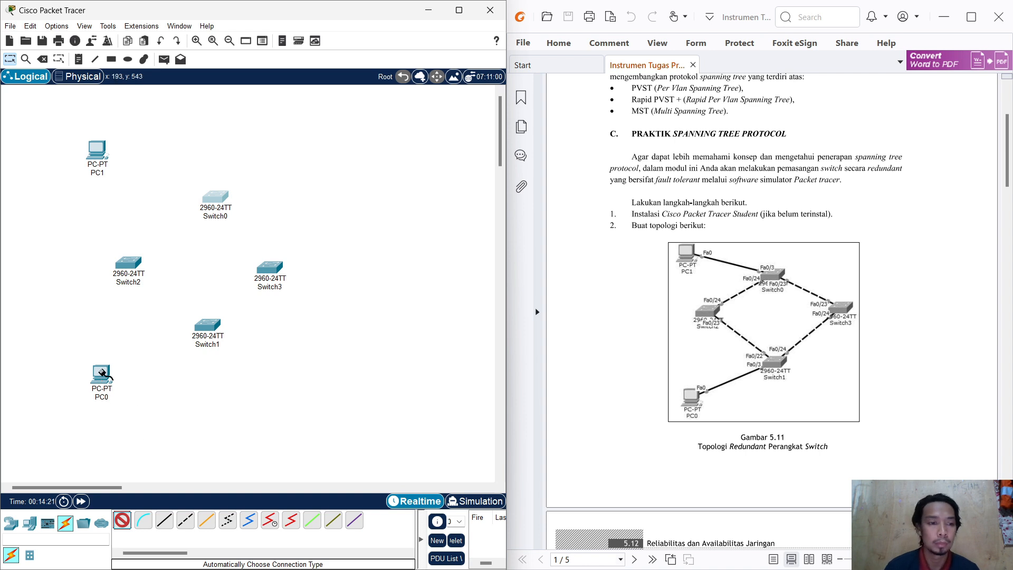
{"action": "left_click", "coordinate": [101, 373]}
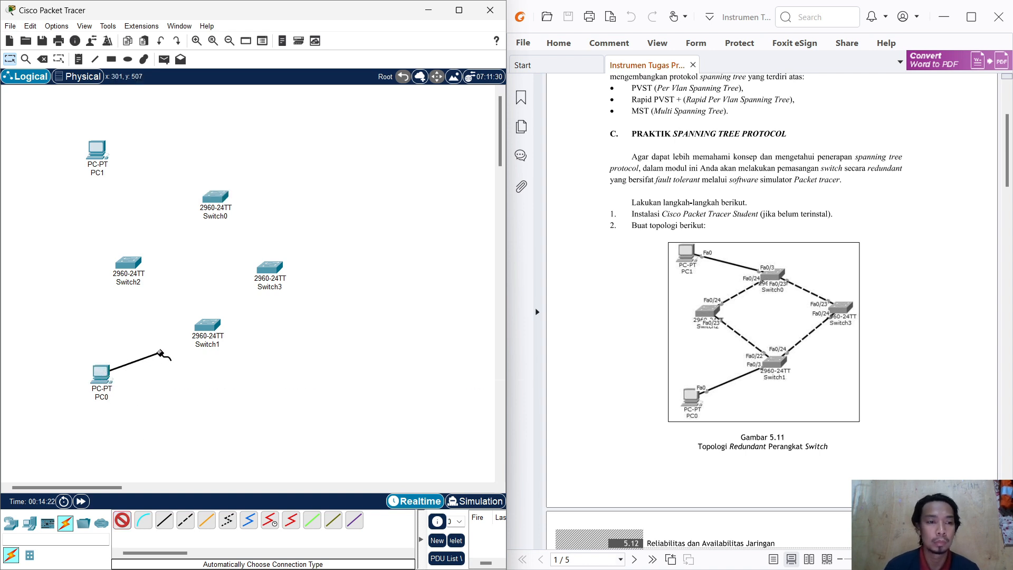
{"action": "left_click", "coordinate": [206, 327]}
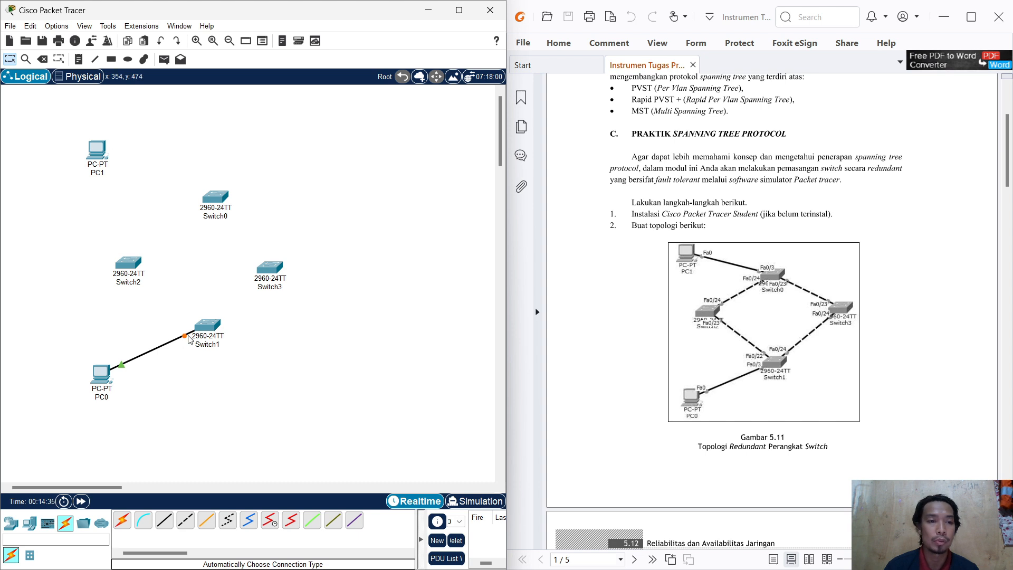
Reassign the Switch1 end of the PC0 cable to port FastEthernet0/3.
{"action": "key", "text": "ctrl+z"}
{"action": "left_click", "coordinate": [207, 326]}
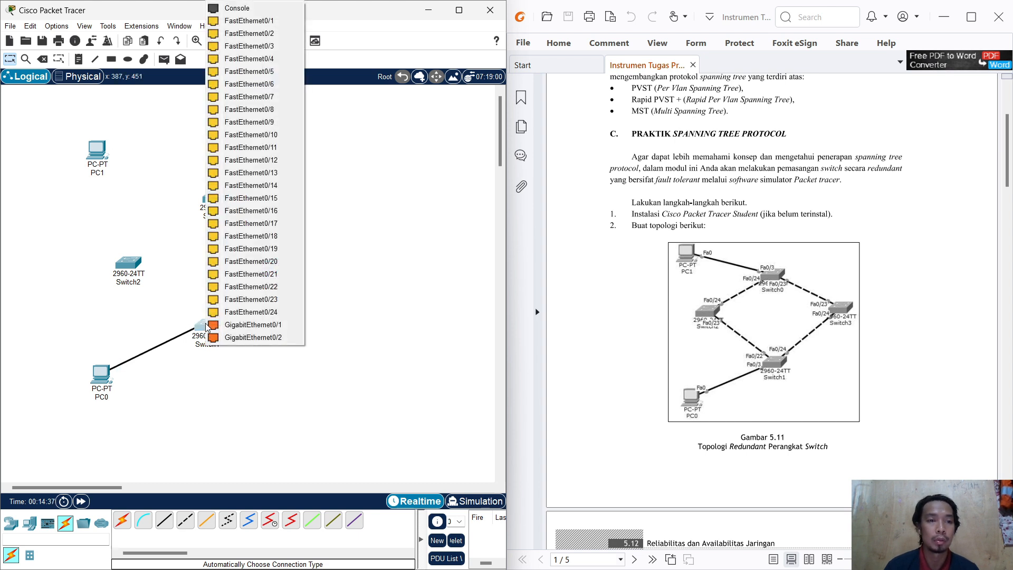
{"action": "left_click", "coordinate": [269, 47]}
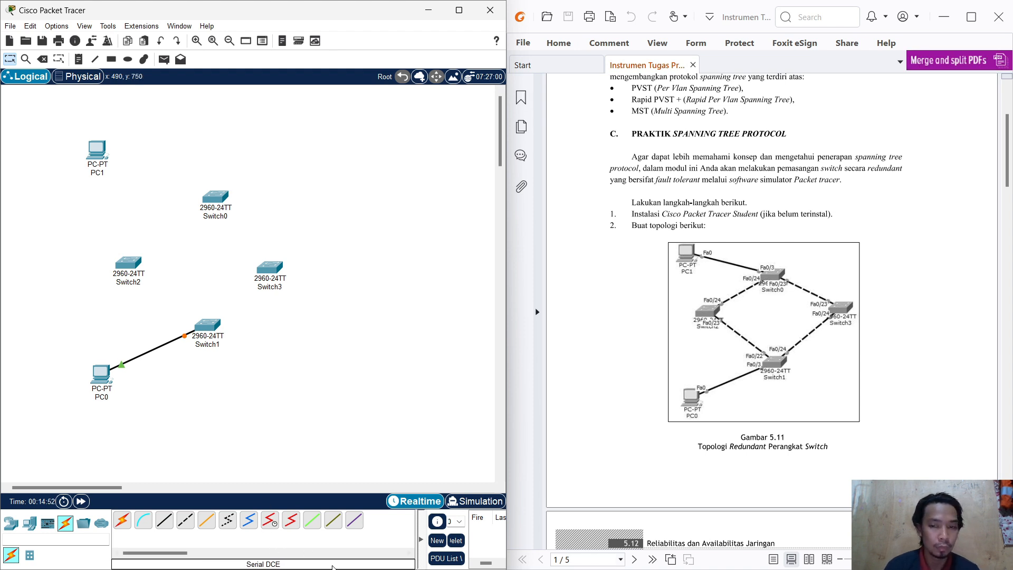
Connect PC1 to Switch0 using the automatically chosen connection type.
{"action": "left_click", "coordinate": [122, 521]}
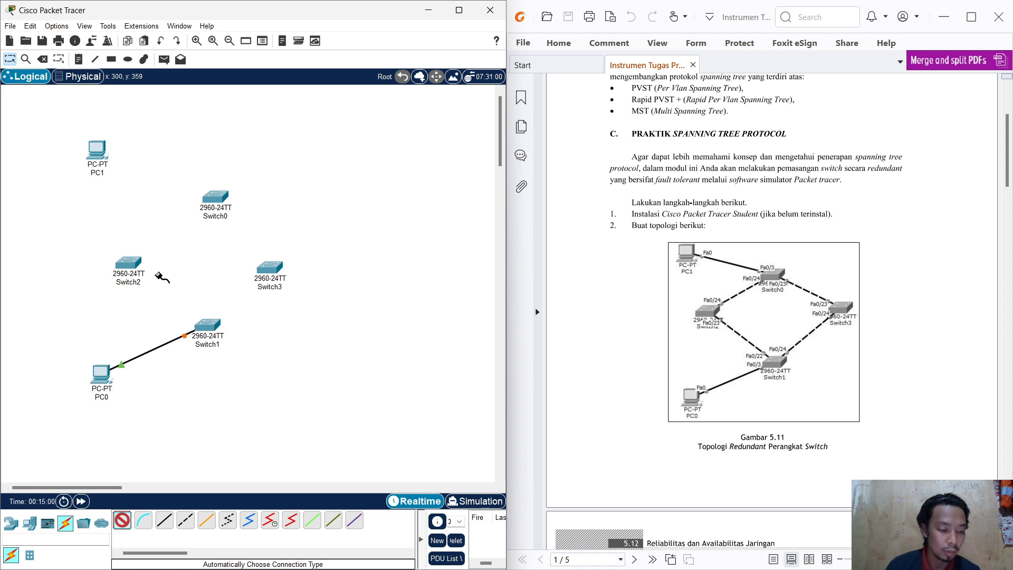
{"action": "left_click", "coordinate": [100, 152]}
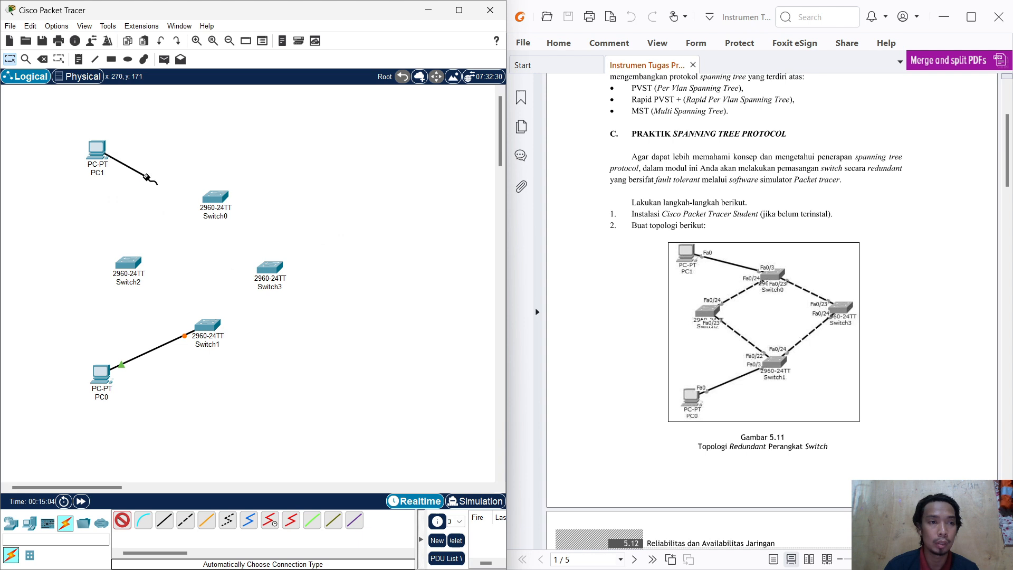
{"action": "left_click", "coordinate": [209, 197]}
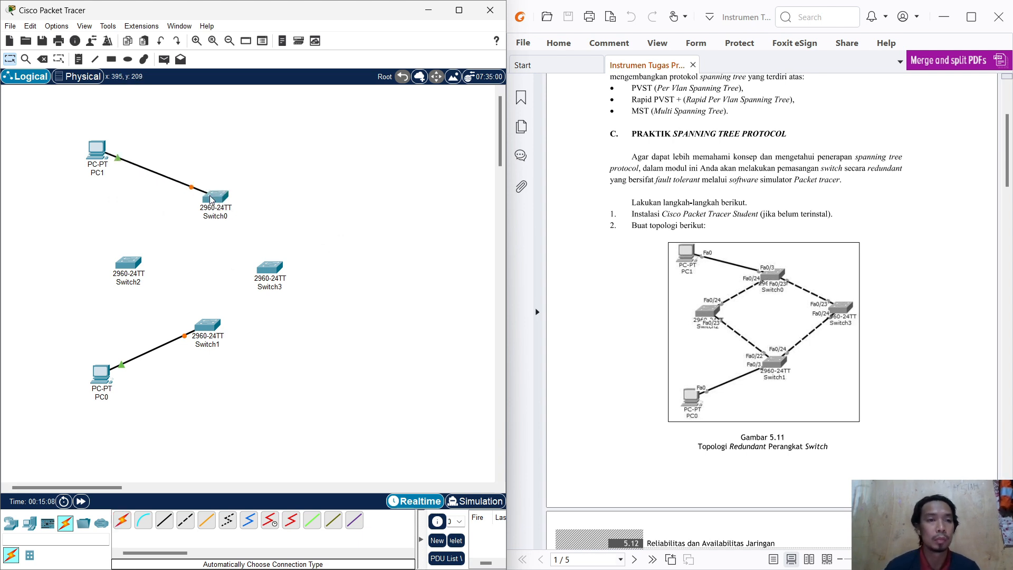
Reassign the Switch0 end of the PC1 cable to port FastEthernet0/3.
{"action": "left_click", "coordinate": [191, 186]}
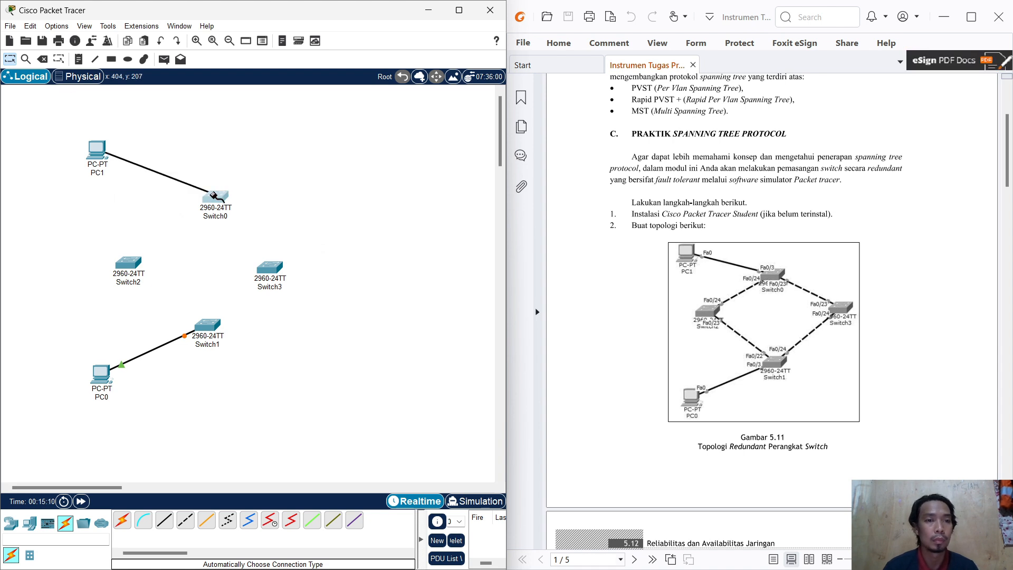
{"action": "left_click", "coordinate": [213, 197]}
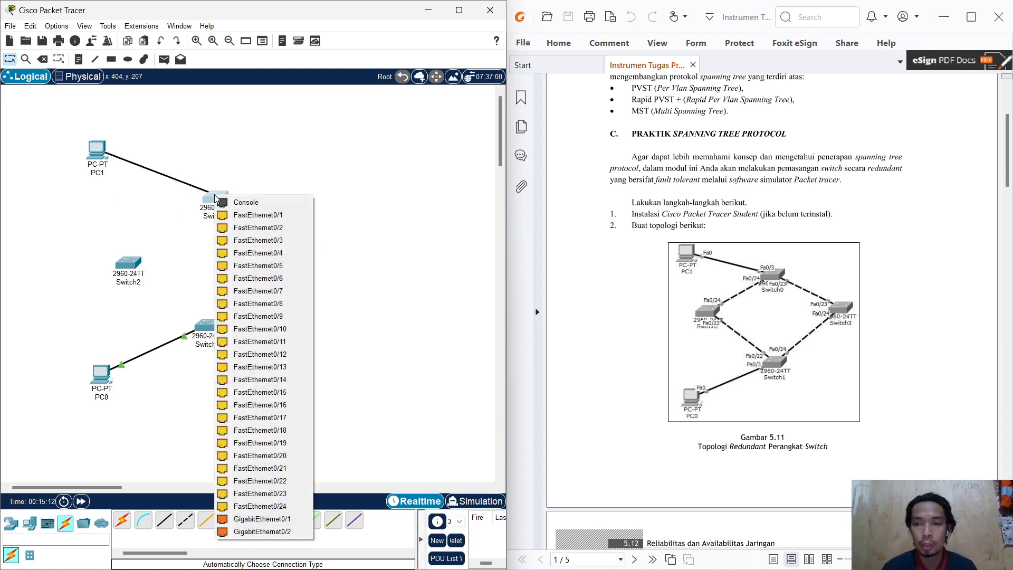
{"action": "left_click", "coordinate": [265, 506]}
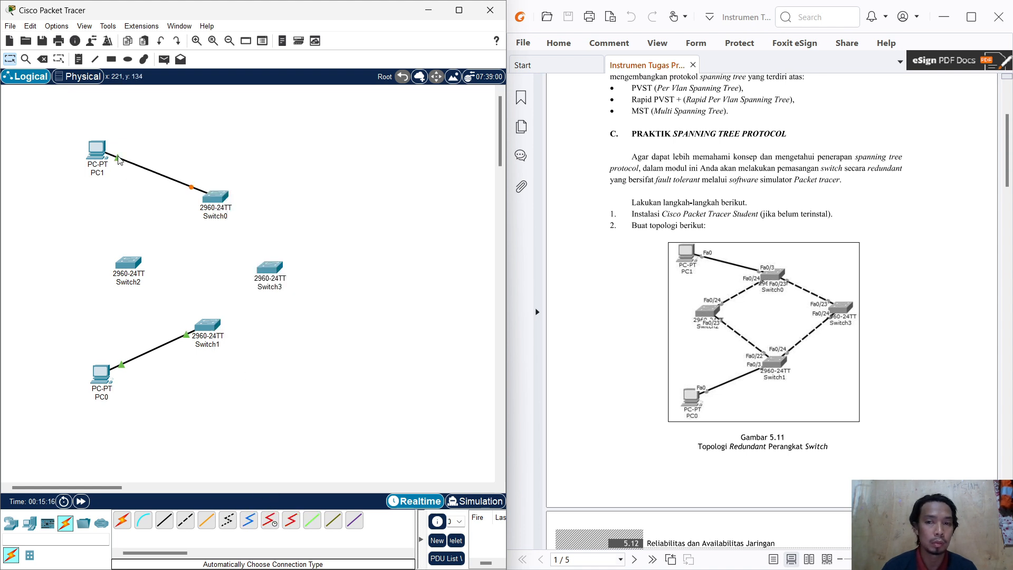
{"action": "mouse_move", "coordinate": [118, 160]}
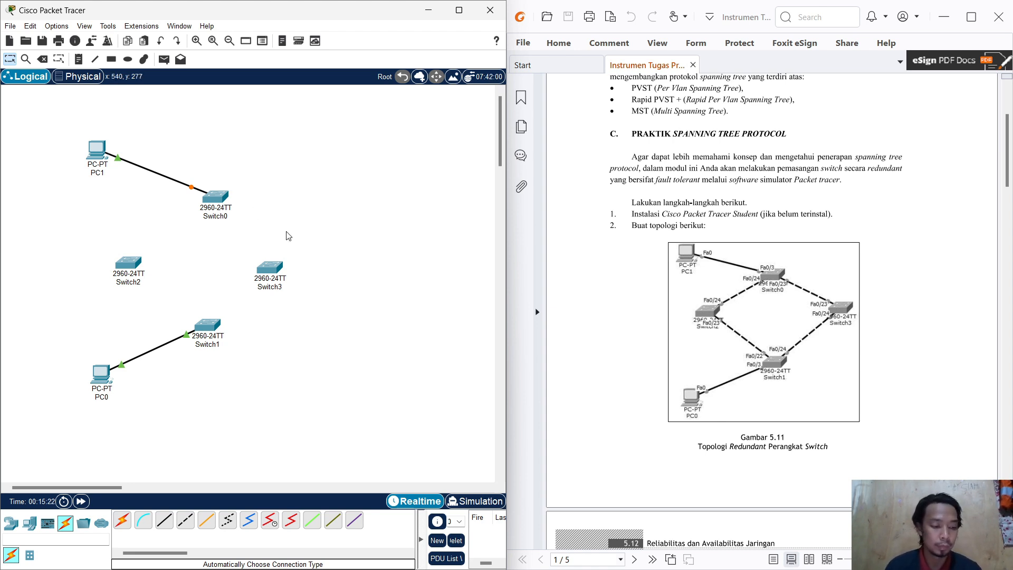
Connect Switch1 port FastEthernet0/22 to Switch2 port FastEthernet0/23 with a copper cross-over cable.
{"action": "left_click", "coordinate": [184, 527]}
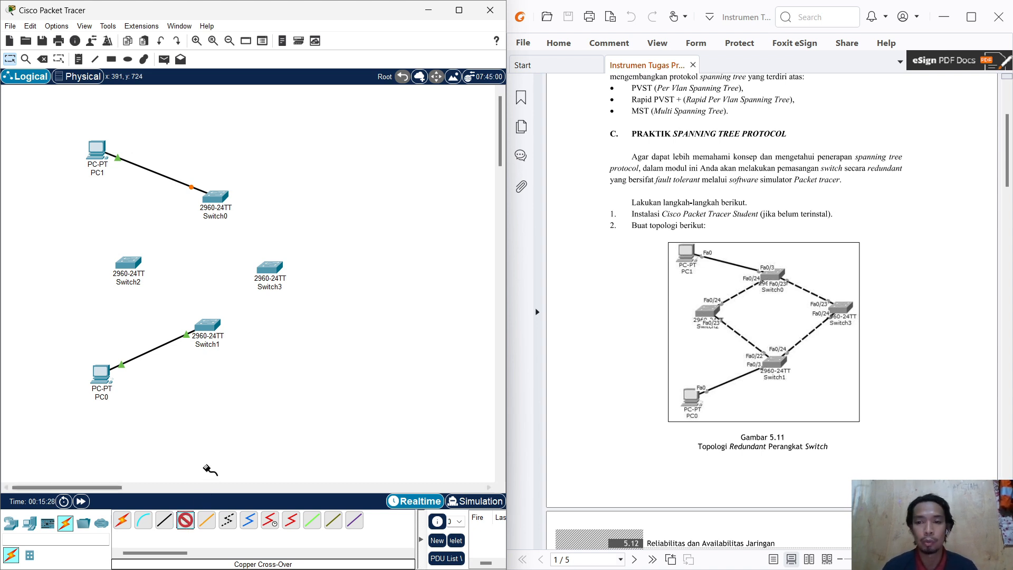
{"action": "left_click", "coordinate": [208, 322]}
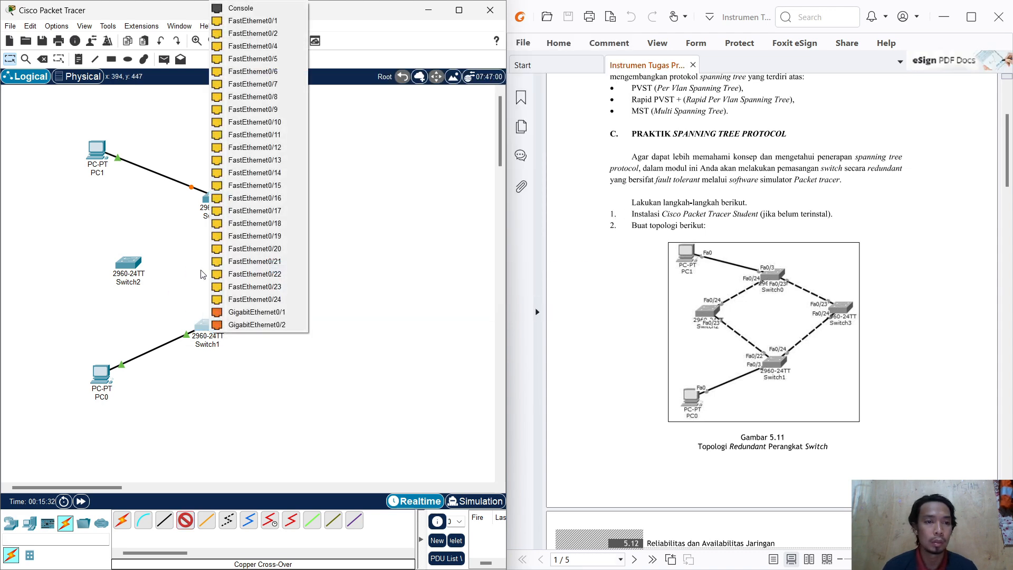
{"action": "left_click", "coordinate": [253, 274]}
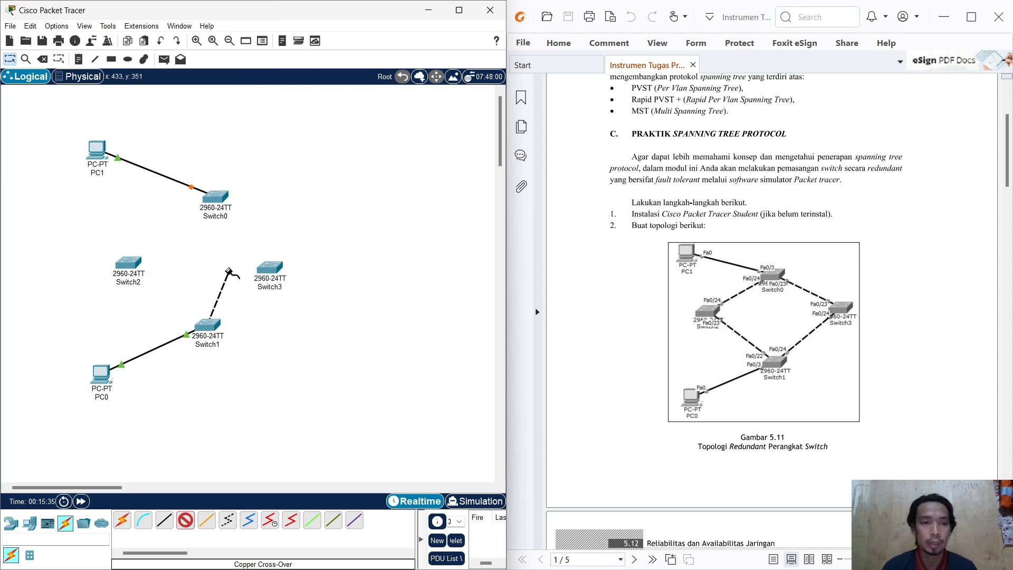
{"action": "left_click", "coordinate": [128, 264]}
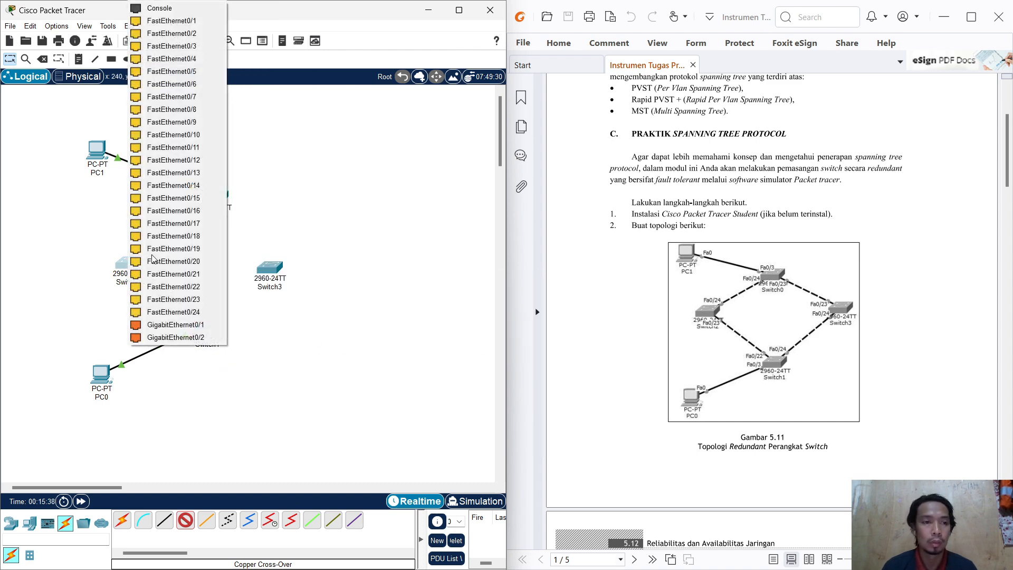
{"action": "left_click", "coordinate": [188, 305]}
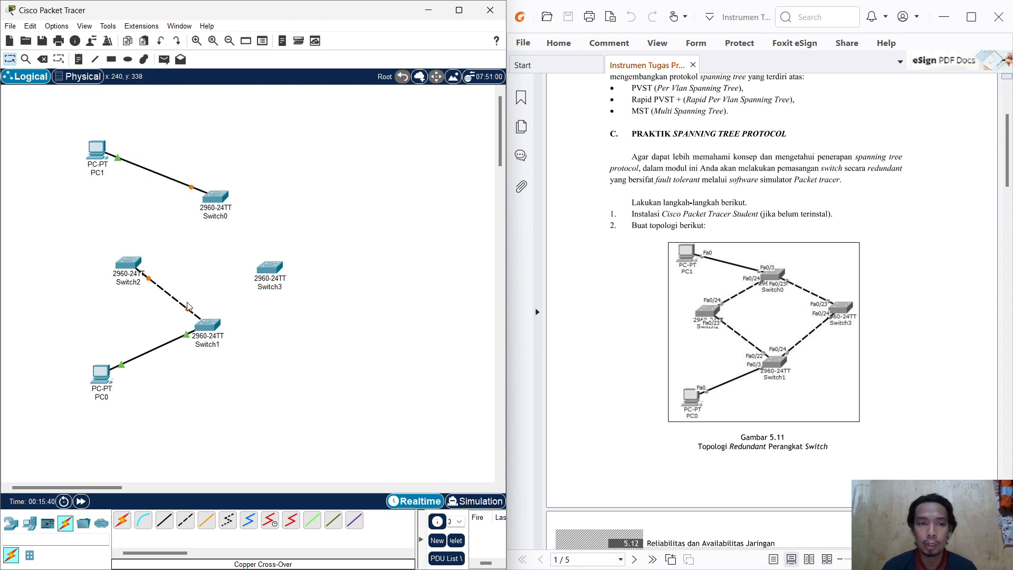
Attach the cross-over cables at Switch0, using FastEthernet0/24 for the Switch2 link and FastEthernet0/23 for the Switch3 link.
{"action": "left_click", "coordinate": [180, 521]}
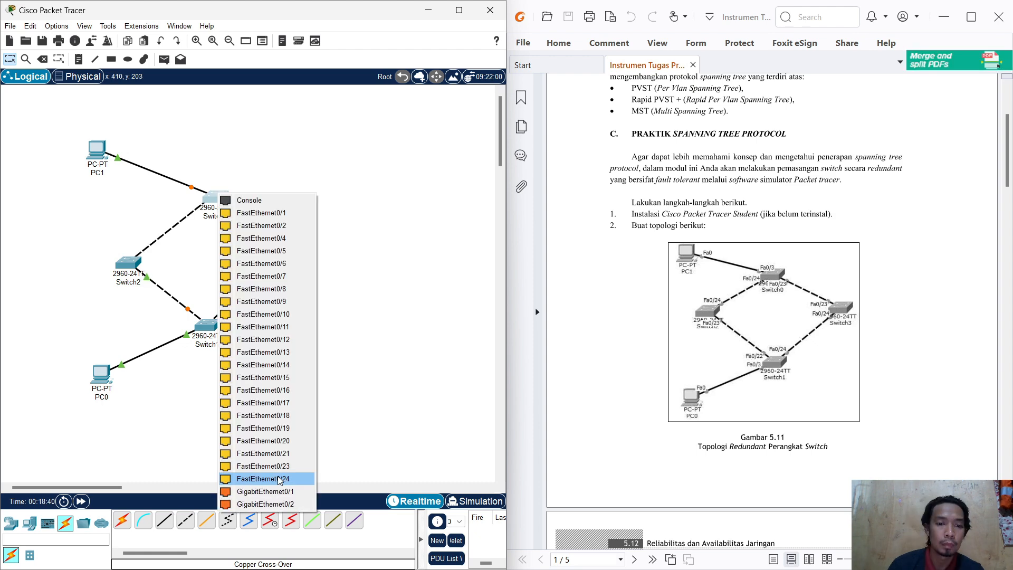
{"action": "left_click", "coordinate": [278, 476]}
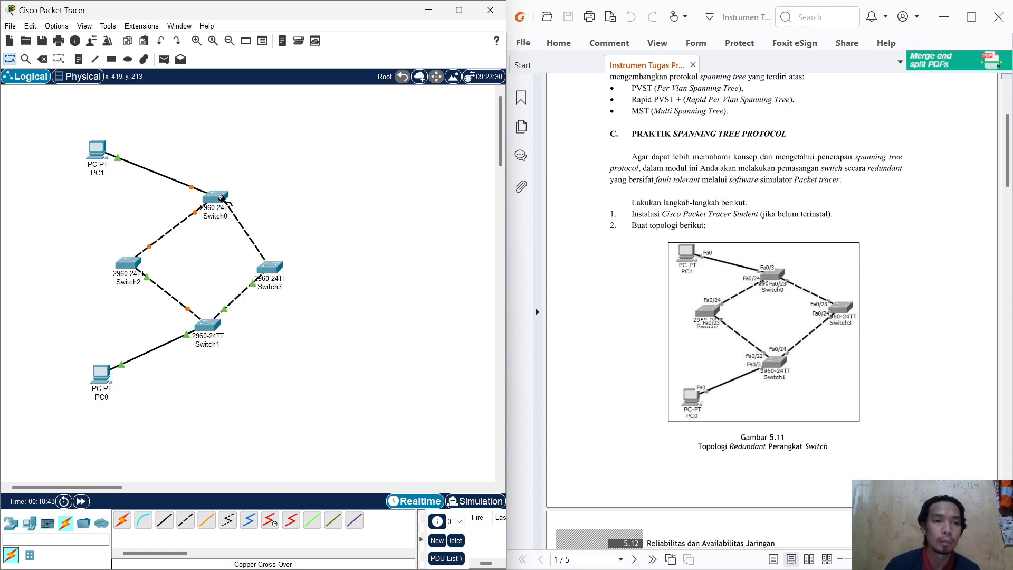
{"action": "left_click", "coordinate": [221, 197]}
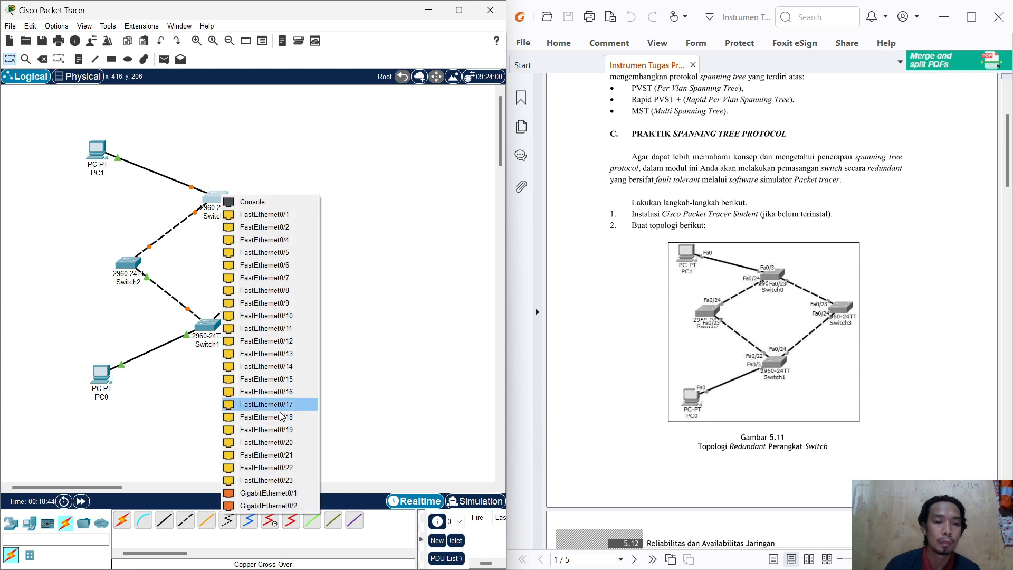
{"action": "left_click", "coordinate": [389, 301]}
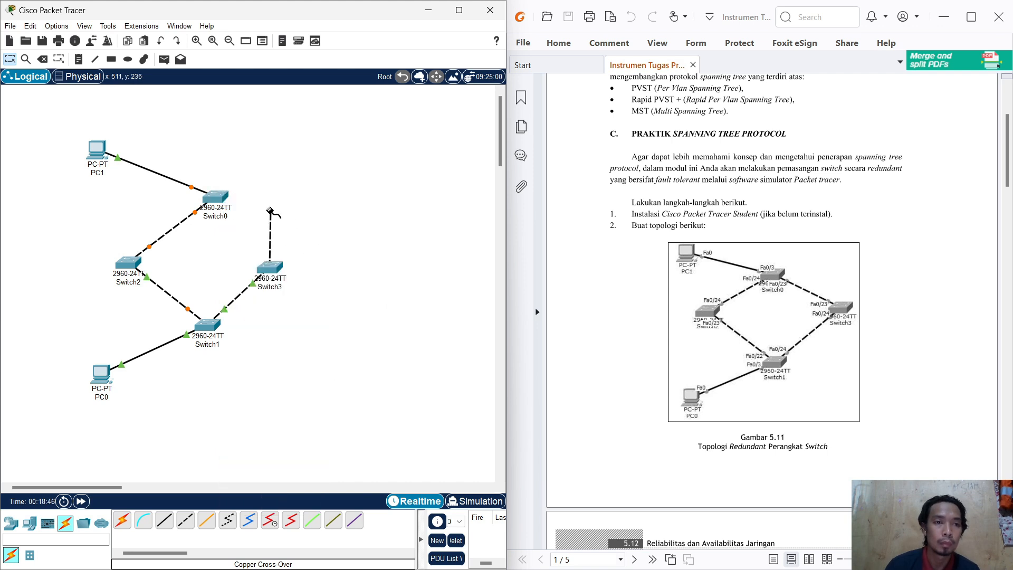
{"action": "left_click", "coordinate": [215, 199]}
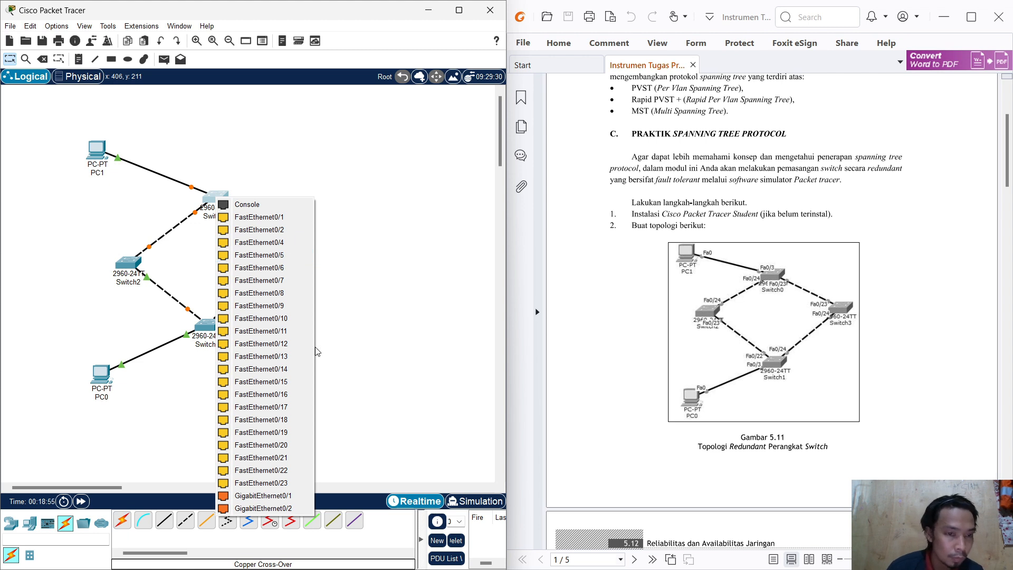
{"action": "left_click", "coordinate": [282, 483]}
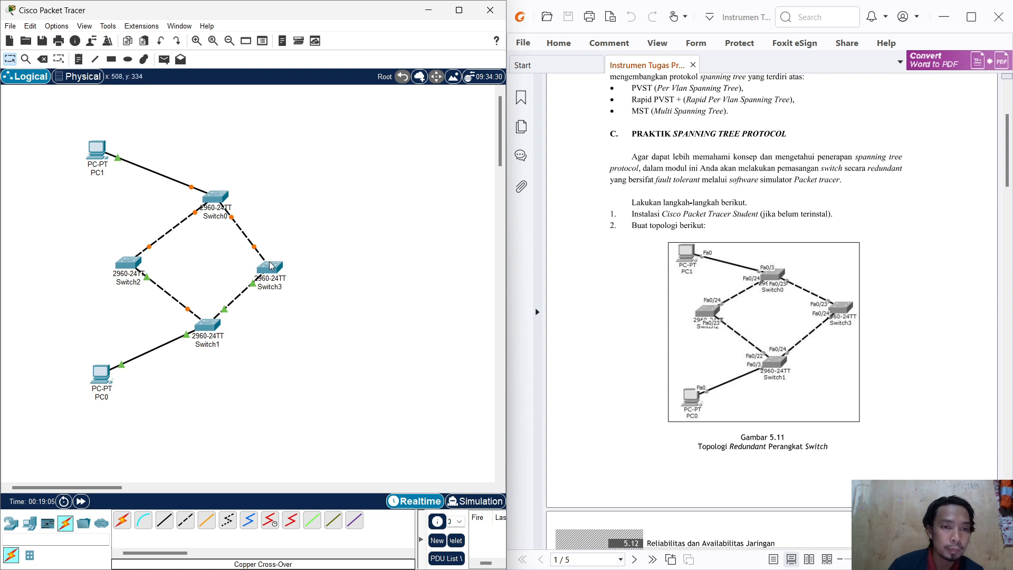
Move Switch3 slightly outward and Switch2 slightly upward to even out the diamond layout.
{"action": "left_click_drag", "start_coordinate": [274, 265], "coordinate": [290, 266]}
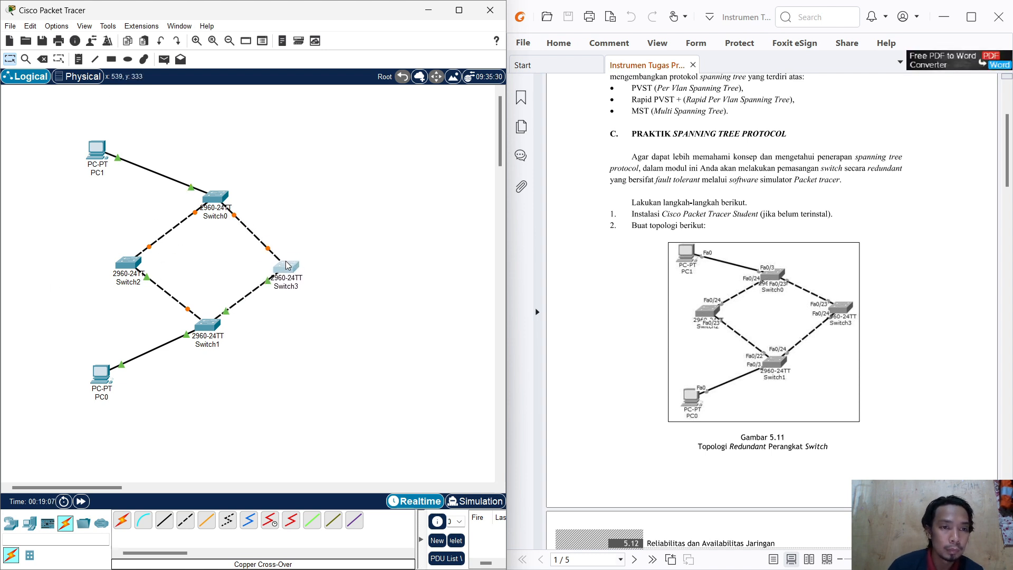
{"action": "left_click_drag", "start_coordinate": [128, 262], "coordinate": [129, 258]}
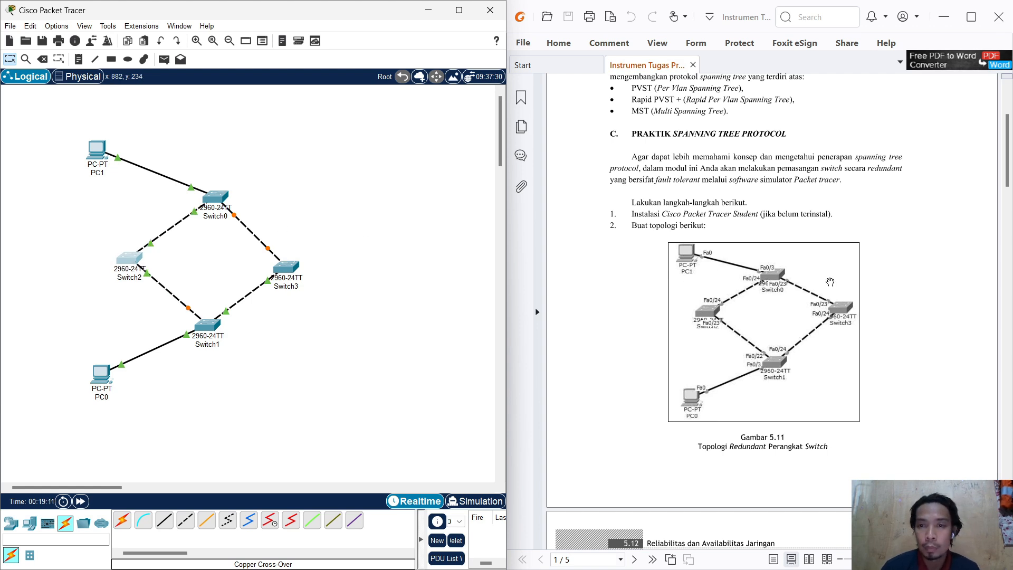
Give PC0 the static IPv4 address 192.168.10.5 from the practicum document, with subnet mask 255.255.255.0, and close its configuration window.
{"action": "scroll", "coordinate": [830, 282], "scroll_direction": "down", "scroll_amount": 1}
{"action": "scroll", "coordinate": [830, 282], "scroll_direction": "down", "scroll_amount": 3}
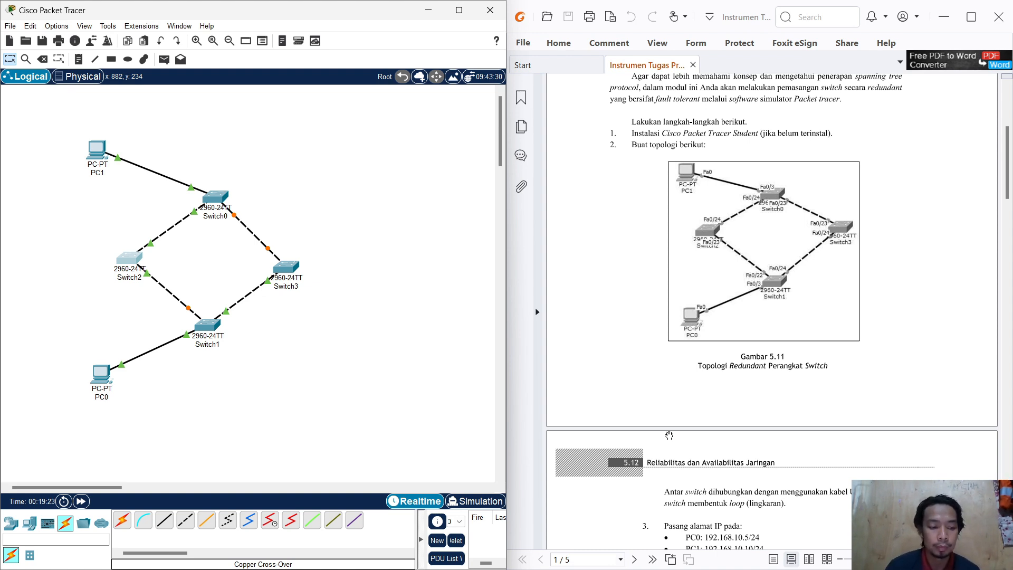
{"action": "scroll", "coordinate": [669, 435], "scroll_direction": "down", "scroll_amount": 3}
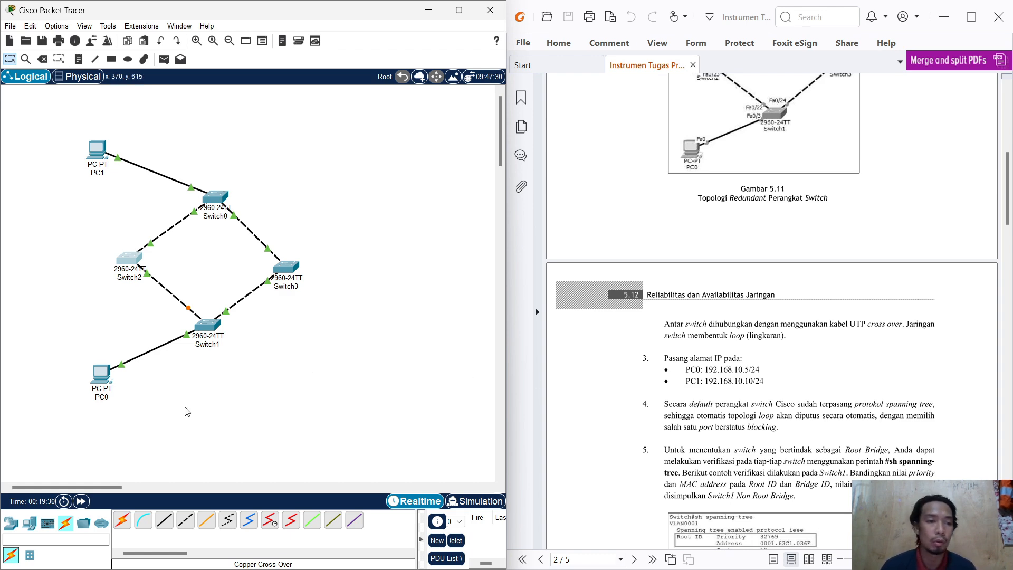
{"action": "left_click", "coordinate": [95, 380]}
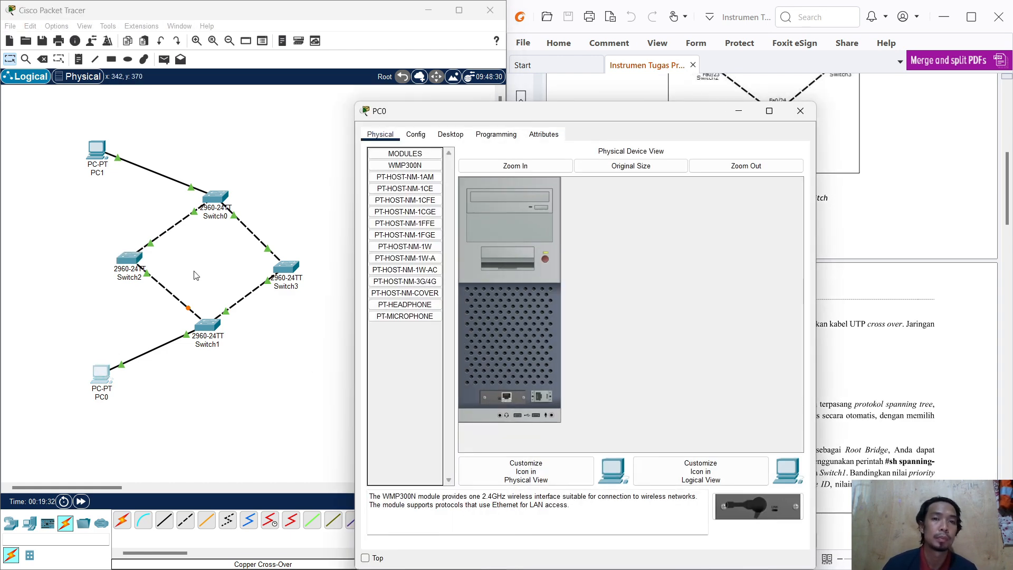
{"action": "left_click", "coordinate": [429, 136]}
{"action": "left_click", "coordinate": [450, 135]}
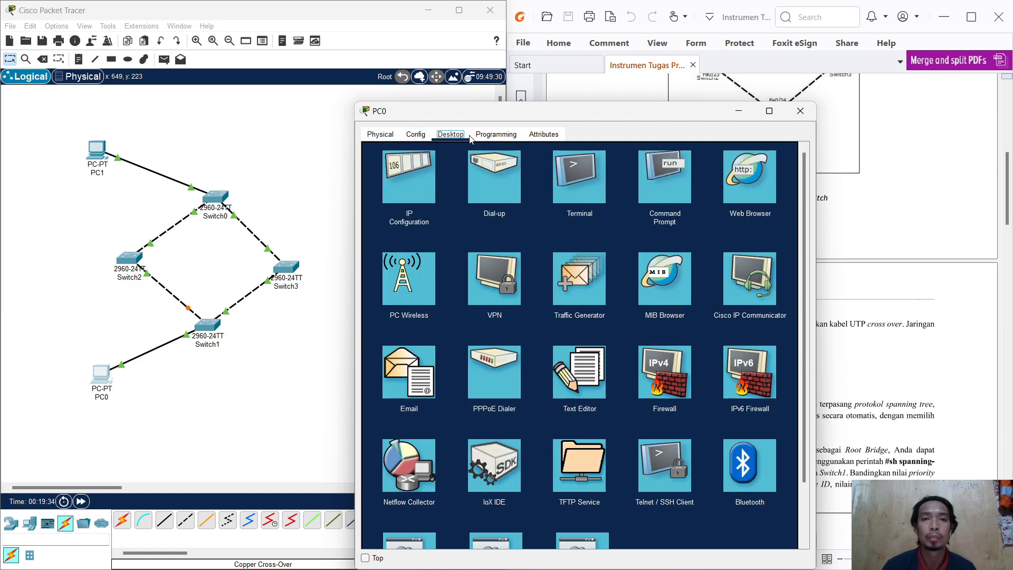
{"action": "left_click", "coordinate": [398, 188]}
{"action": "left_click_drag", "start_coordinate": [638, 110], "coordinate": [453, 96]}
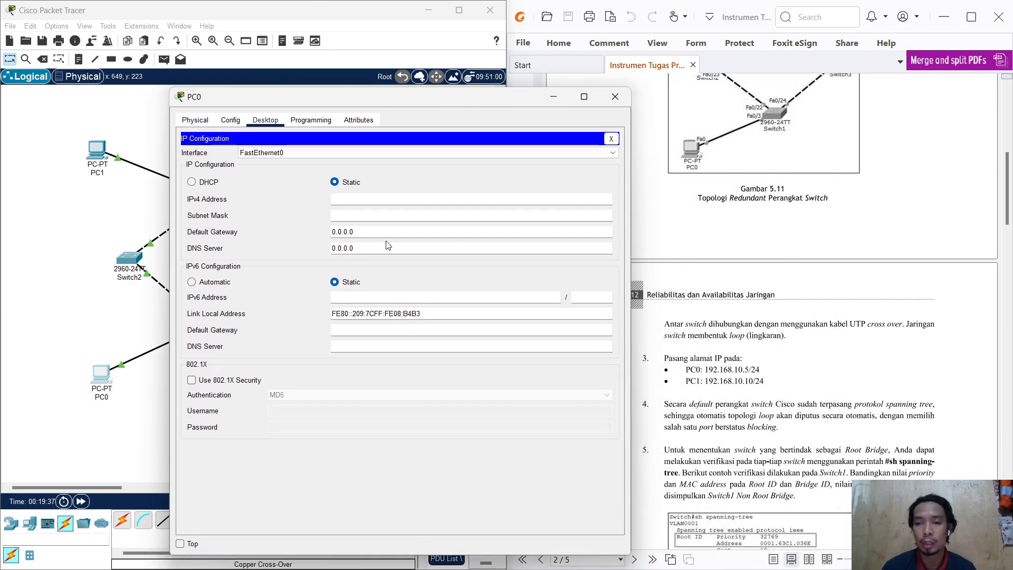
{"action": "left_click", "coordinate": [375, 203]}
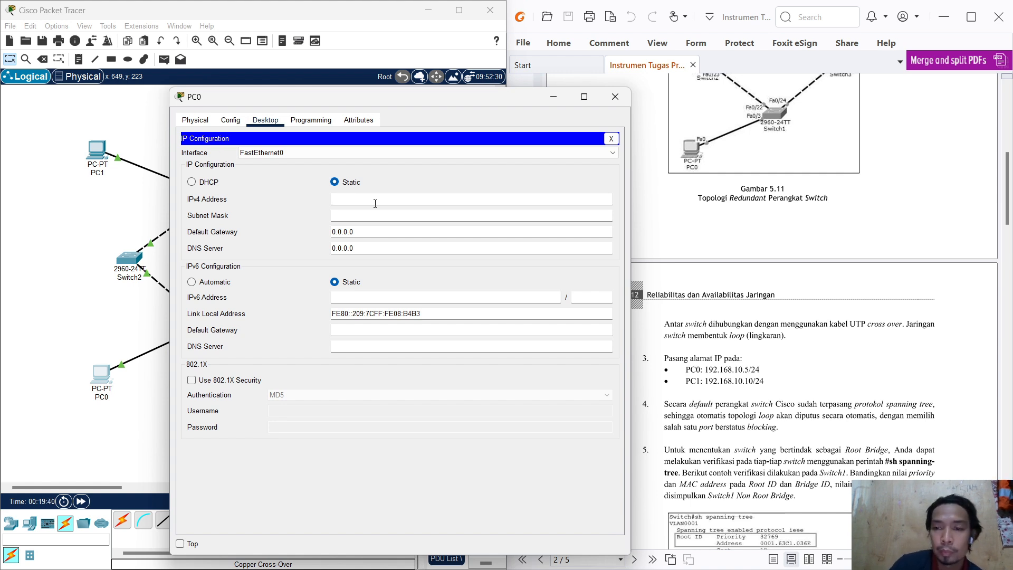
{"action": "type", "text": "19"}
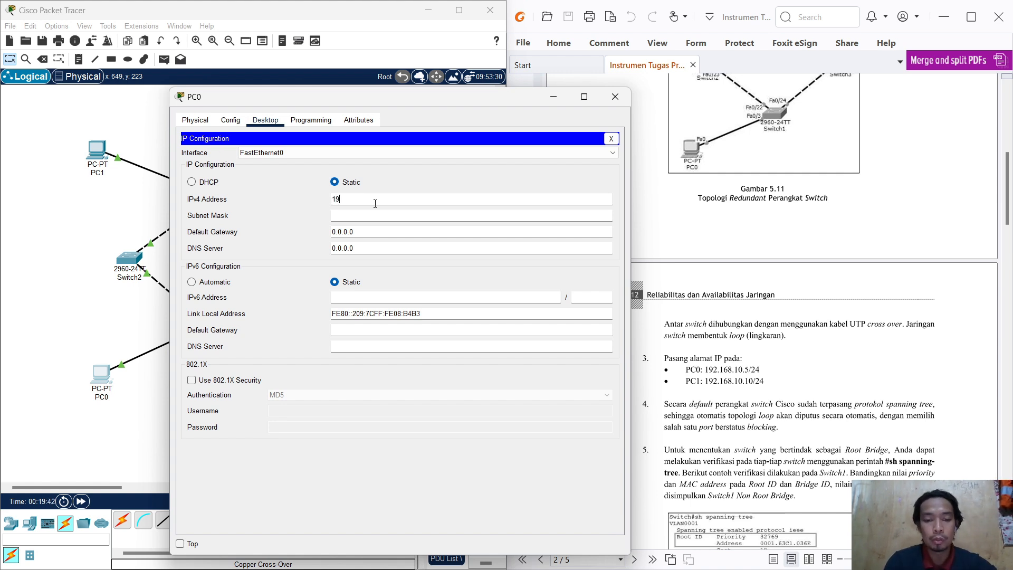
{"action": "type", "text": "2.1"}
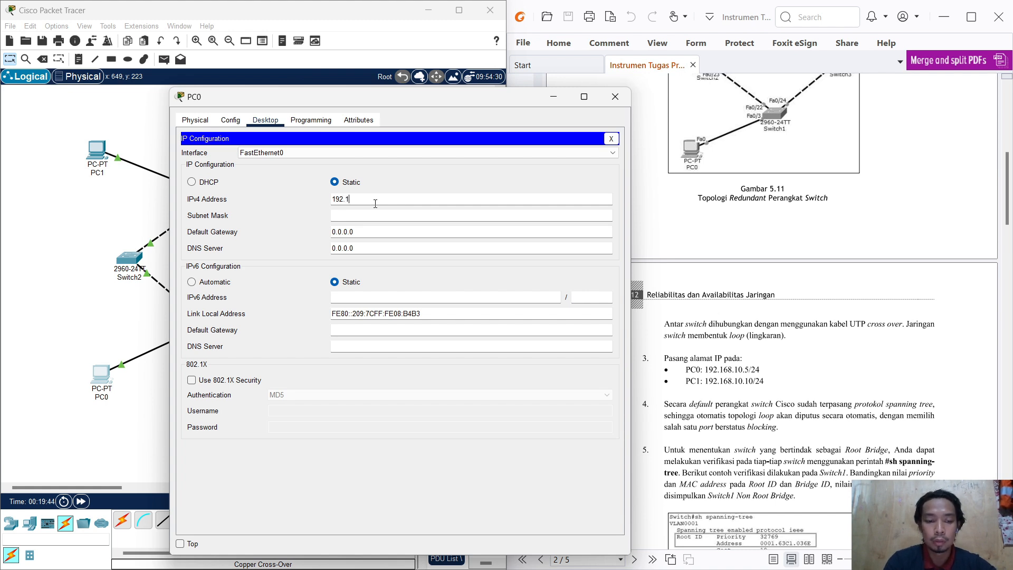
{"action": "type", "text": "68.1"}
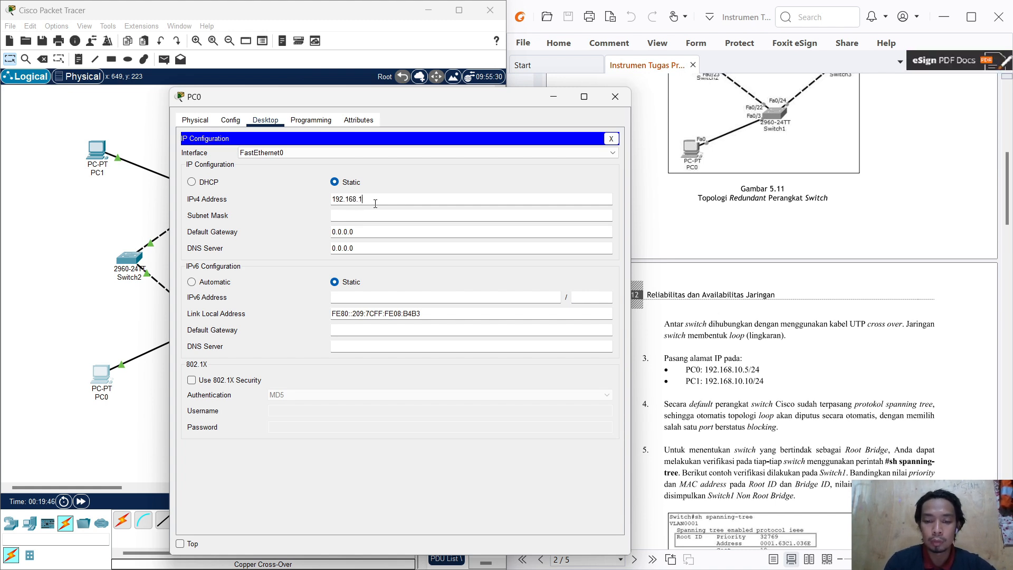
{"action": "type", "text": "0.5"}
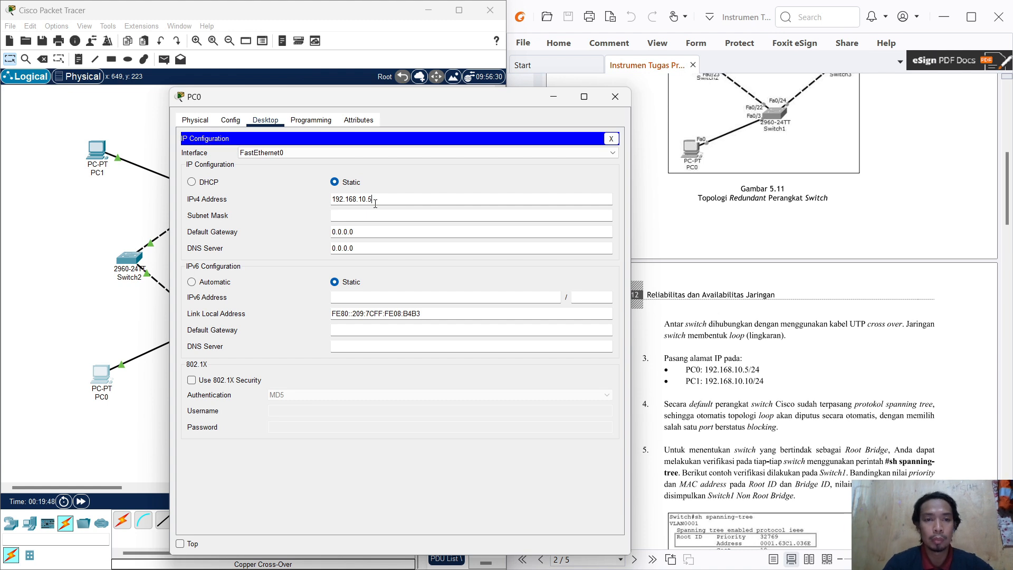
{"action": "left_click_drag", "start_coordinate": [394, 199], "coordinate": [305, 202]}
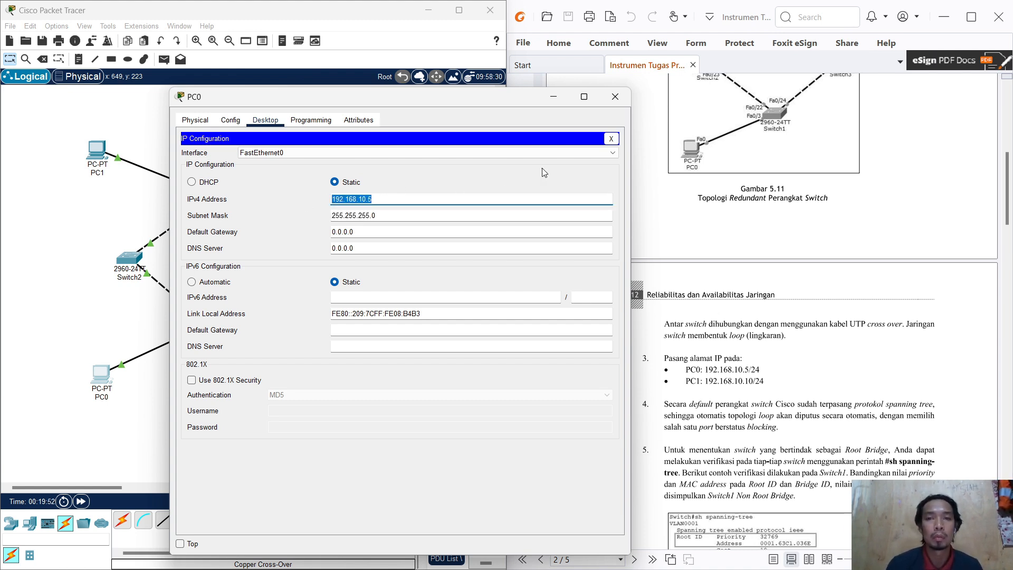
{"action": "left_click", "coordinate": [615, 97]}
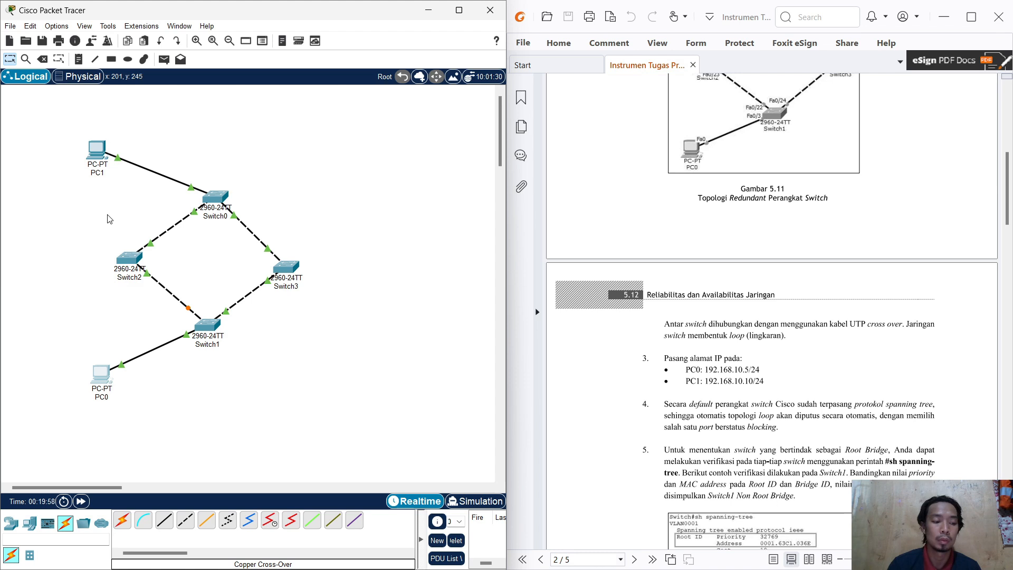
Give PC1 the static IPv4 address 192.168.10.10 with subnet mask 255.255.255.0 and close its configuration window.
{"action": "mouse_move", "coordinate": [97, 148]}
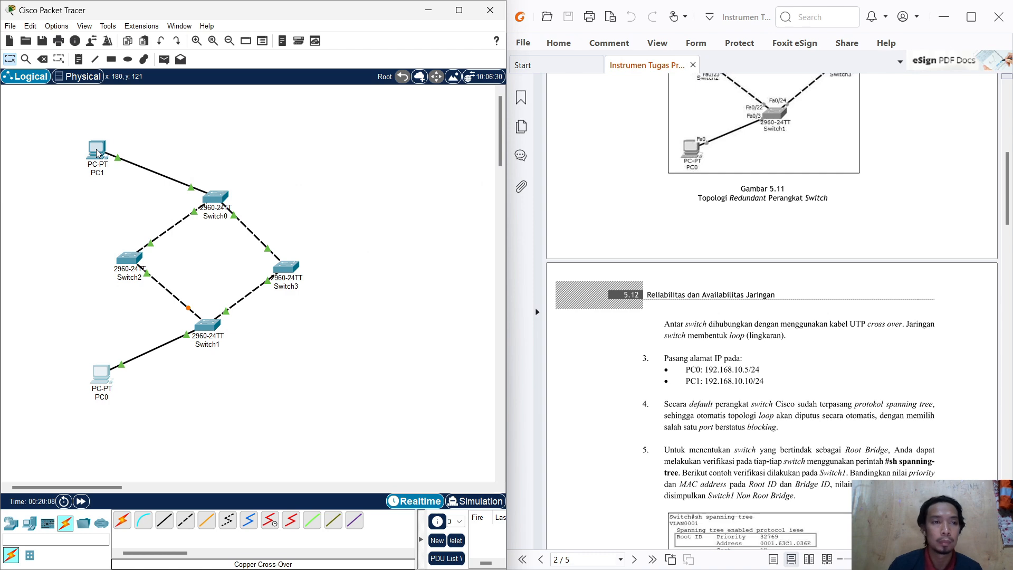
{"action": "left_click", "coordinate": [98, 153]}
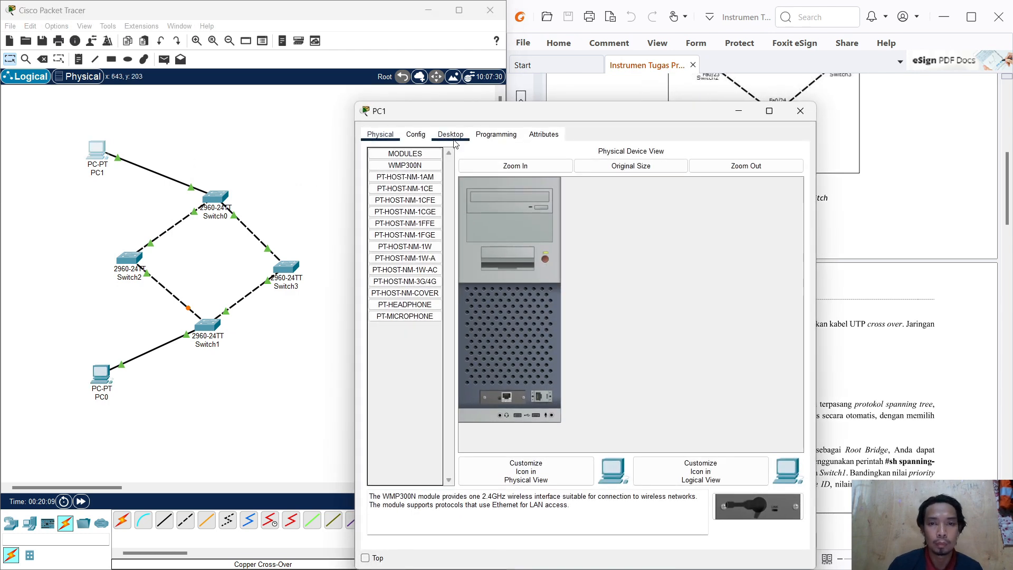
{"action": "left_click", "coordinate": [451, 134]}
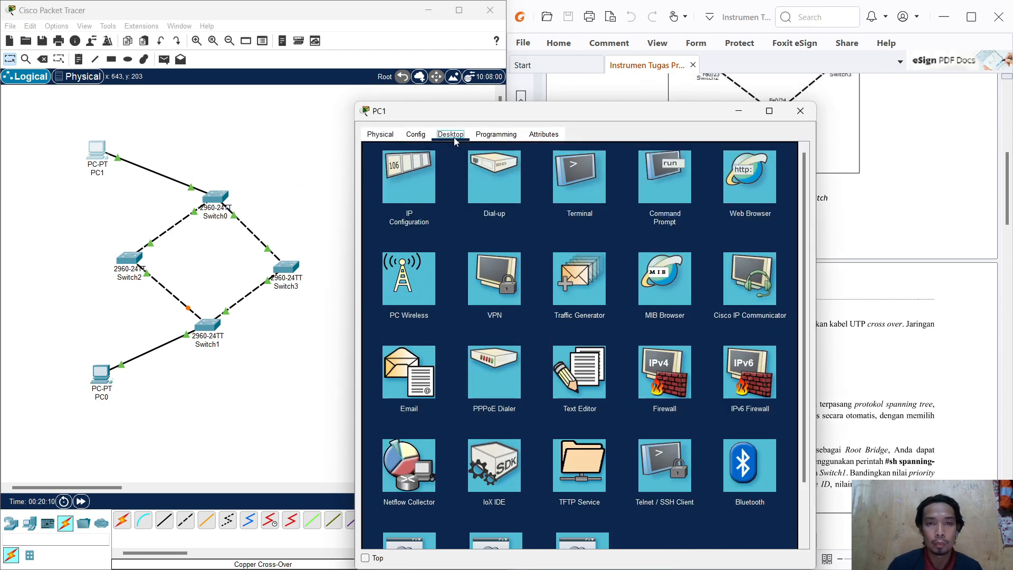
{"action": "left_click", "coordinate": [413, 174]}
{"action": "left_click_drag", "start_coordinate": [587, 111], "coordinate": [297, 116]}
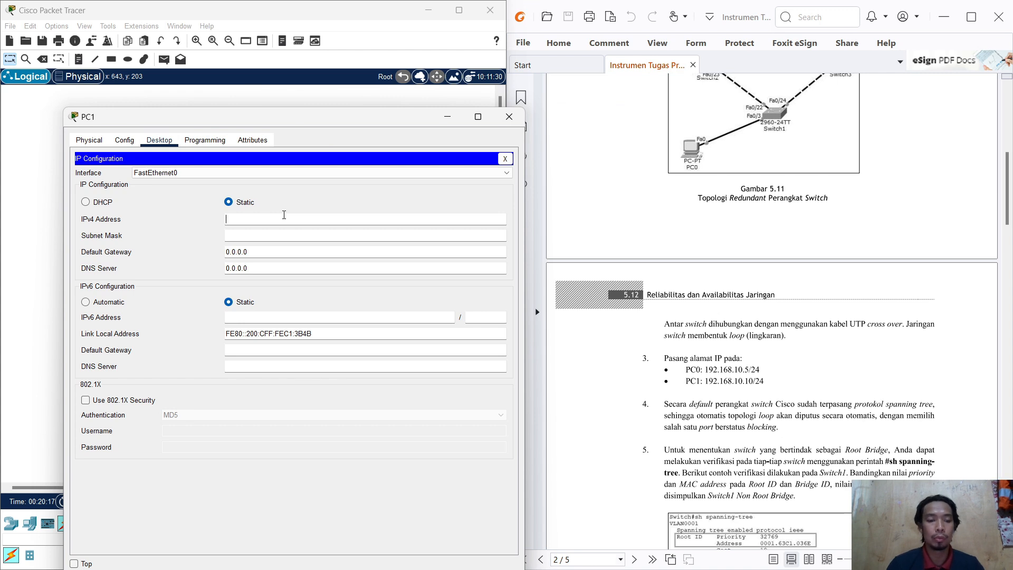
{"action": "type", "text": "192.168.10.5"}
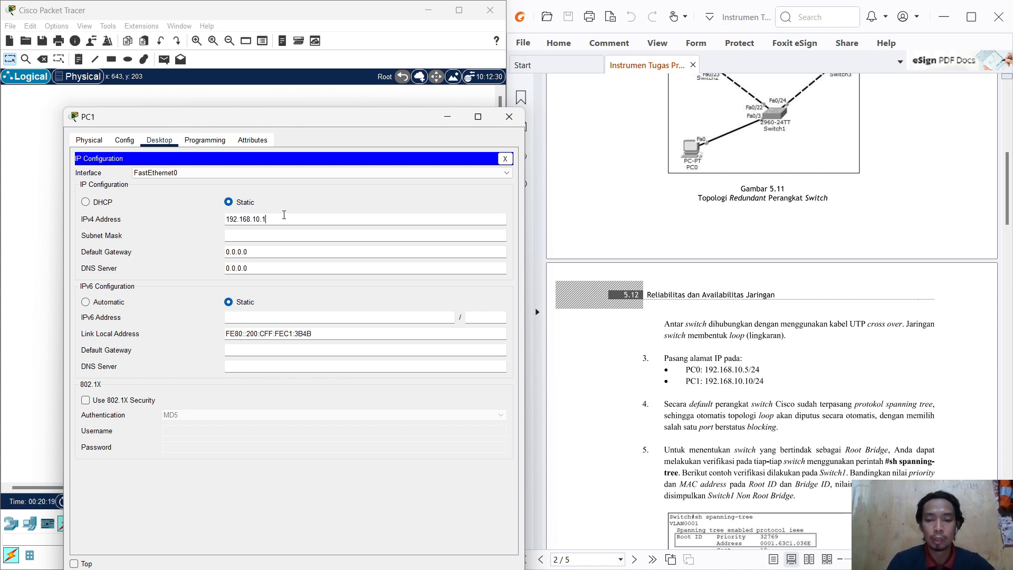
{"action": "type", "text": "0"}
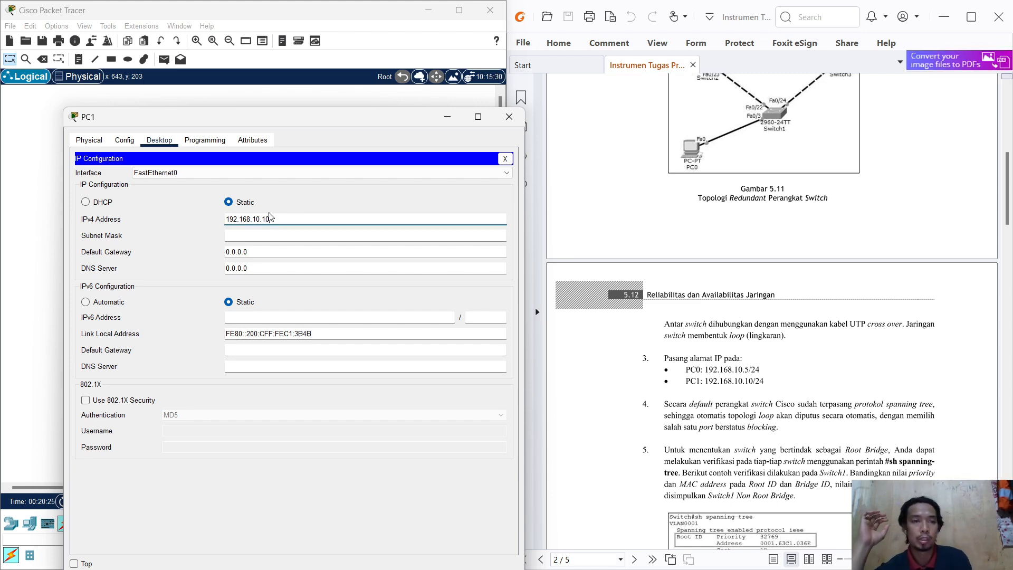
{"action": "key", "text": "Tab"}
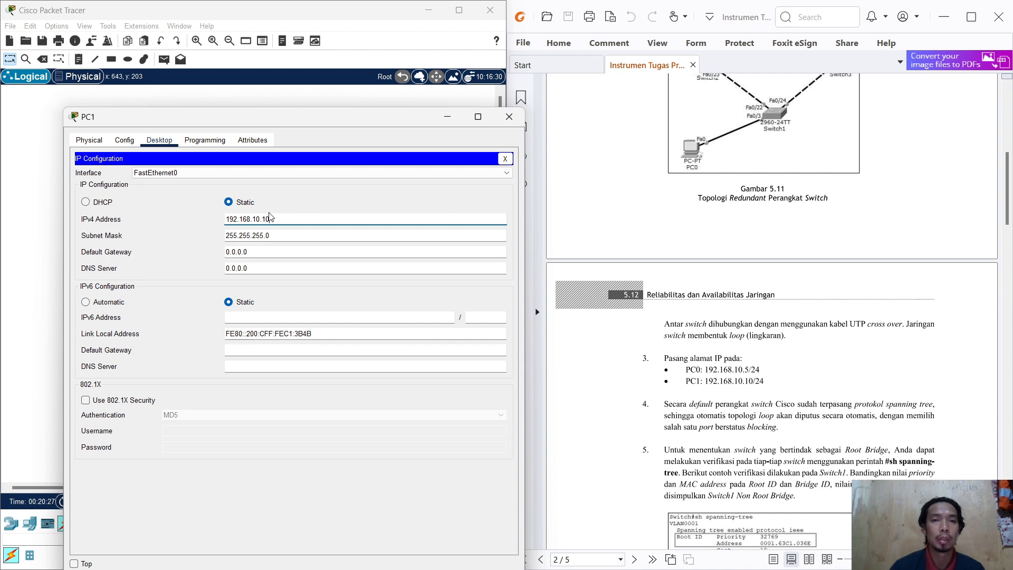
{"action": "left_click", "coordinate": [510, 117]}
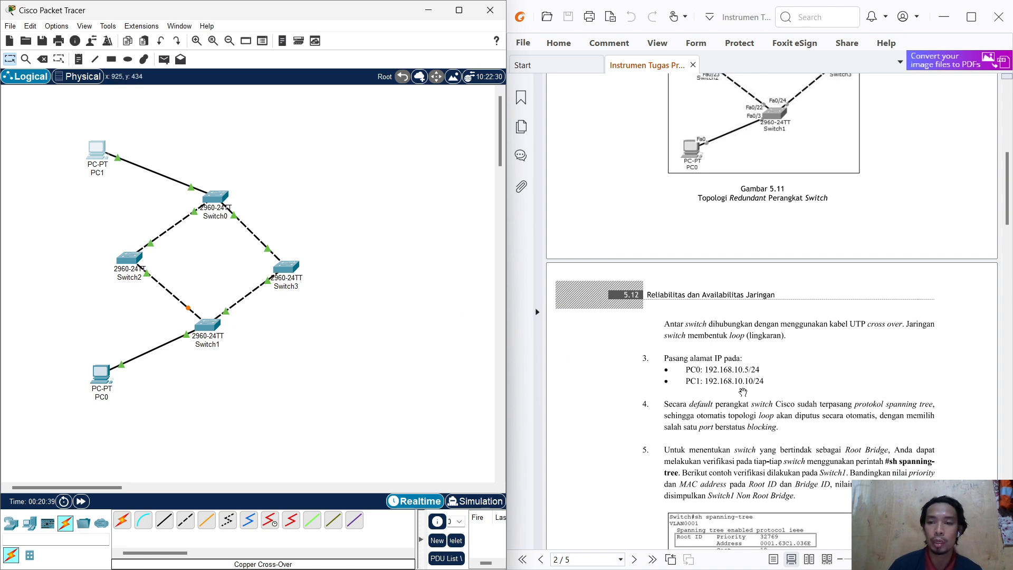
Following practicum step 5, open Switch2's command line and enter privileged EXEC mode with en.
{"action": "scroll", "coordinate": [742, 392], "scroll_direction": "down", "scroll_amount": 4}
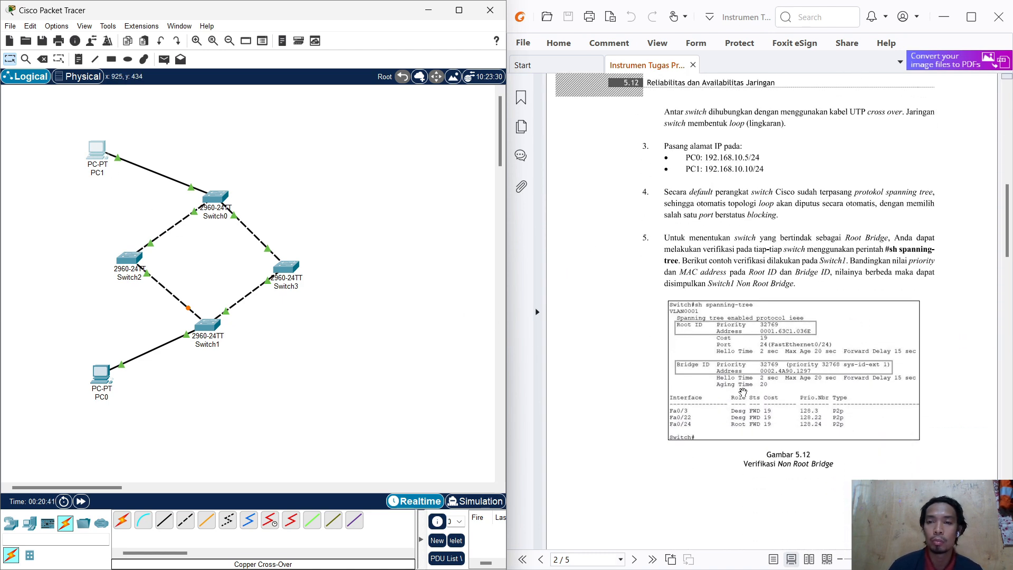
{"action": "scroll", "coordinate": [743, 392], "scroll_direction": "down", "scroll_amount": 1}
{"action": "scroll", "coordinate": [743, 392], "scroll_direction": "up", "scroll_amount": 1}
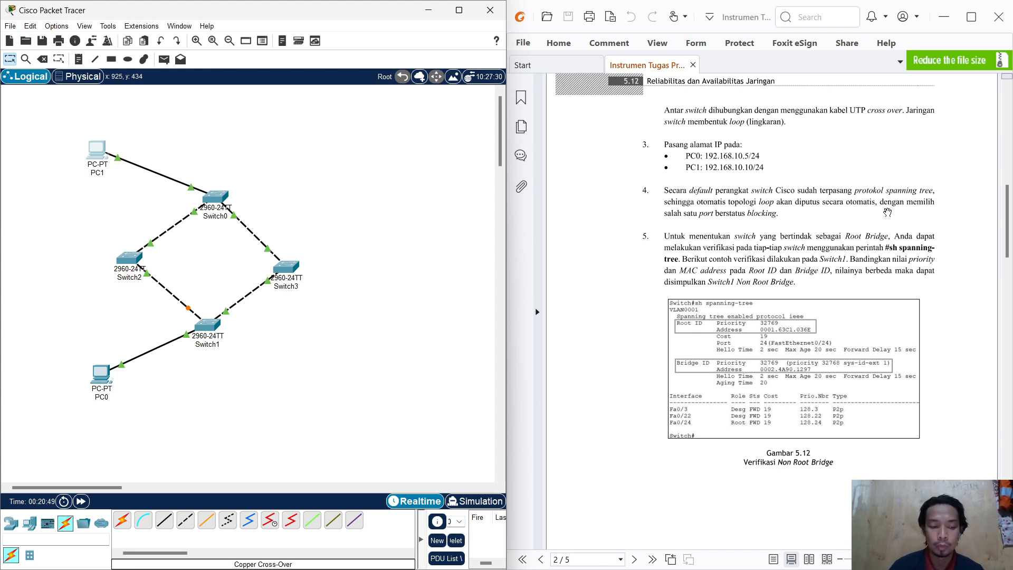
{"action": "scroll", "coordinate": [887, 212], "scroll_direction": "down", "scroll_amount": 1}
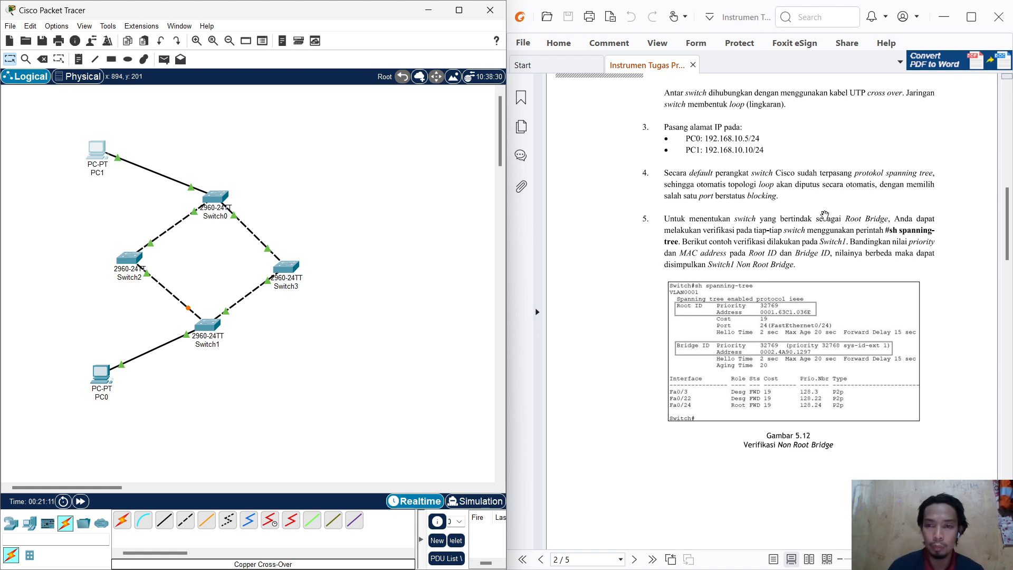
{"action": "scroll", "coordinate": [825, 214], "scroll_direction": "down", "scroll_amount": 1}
{"action": "scroll", "coordinate": [825, 215], "scroll_direction": "down", "scroll_amount": 2}
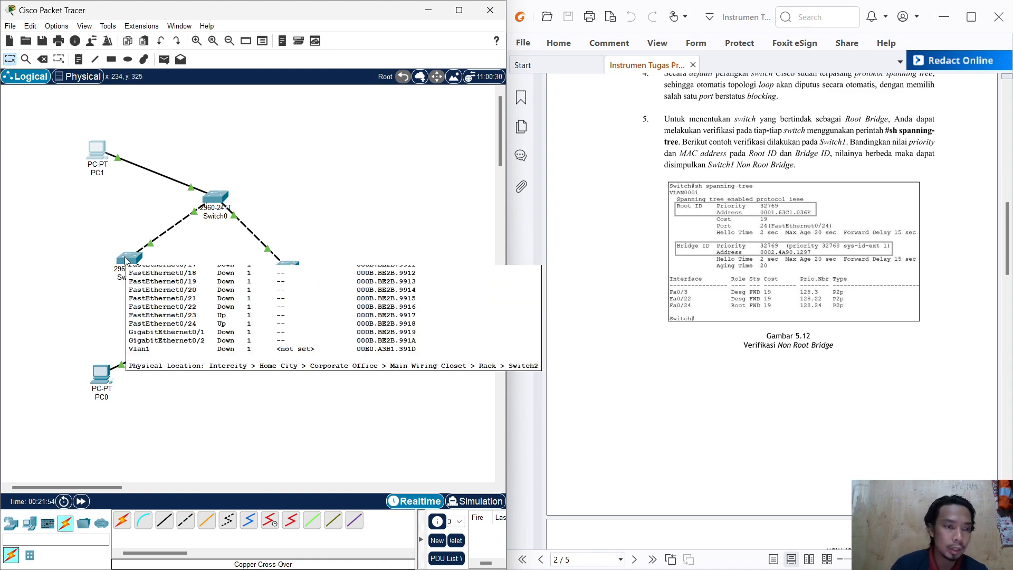
{"action": "left_click", "coordinate": [126, 261]}
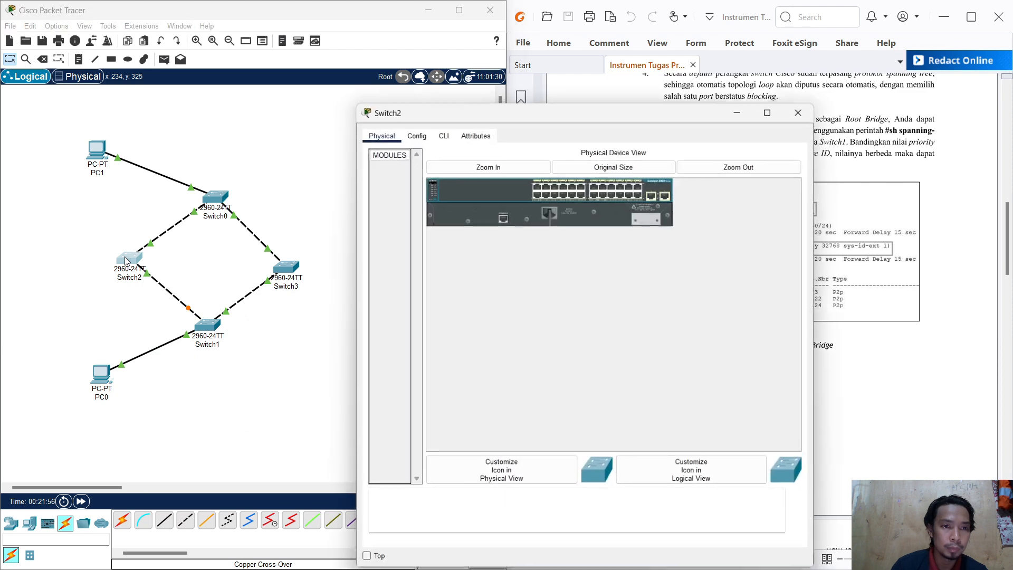
{"action": "left_click", "coordinate": [438, 134]}
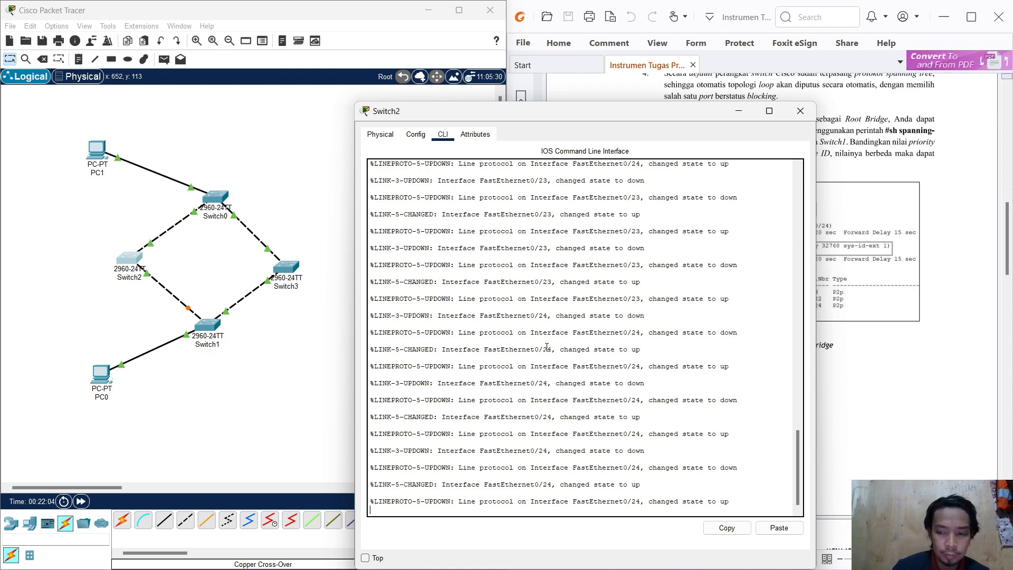
{"action": "key", "text": "Return"}
{"action": "type", "text": "e"}
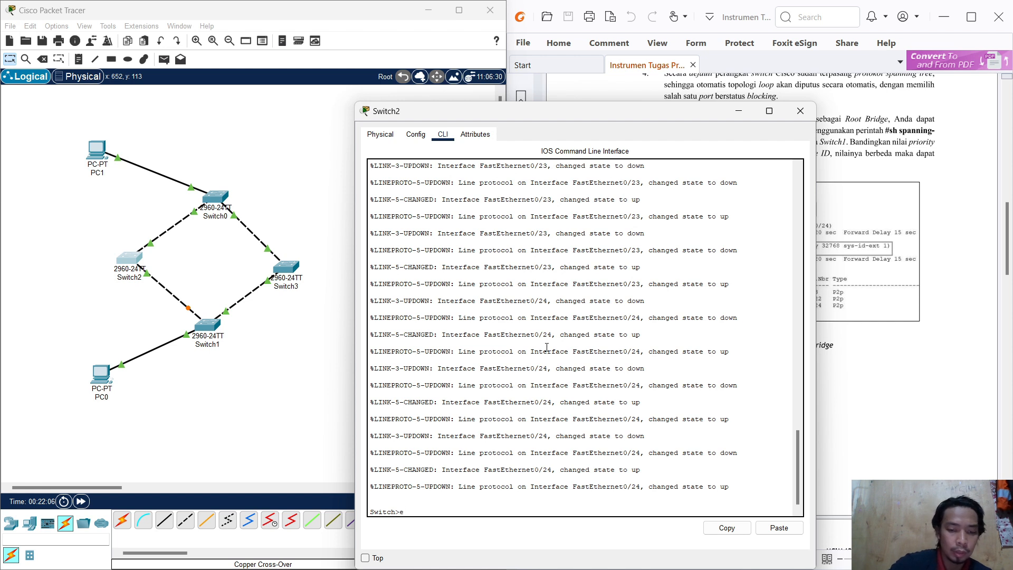
{"action": "type", "text": "n"}
{"action": "key", "text": "Return"}
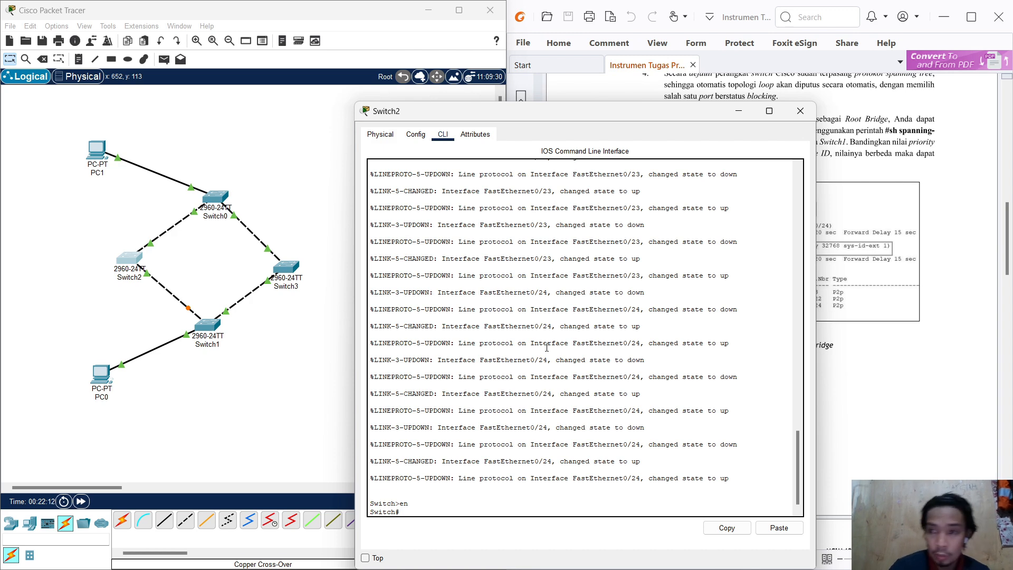
Move Switch2's window clear of the practicum document and run sh spanning-tree in its command line.
{"action": "left_click_drag", "start_coordinate": [671, 117], "coordinate": [420, 89]}
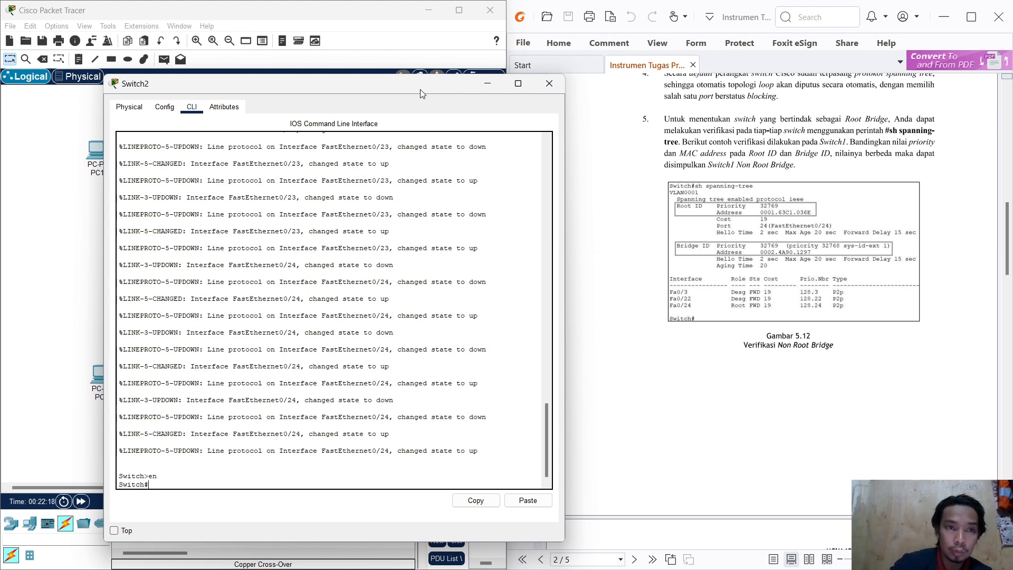
{"action": "type", "text": "sh s"}
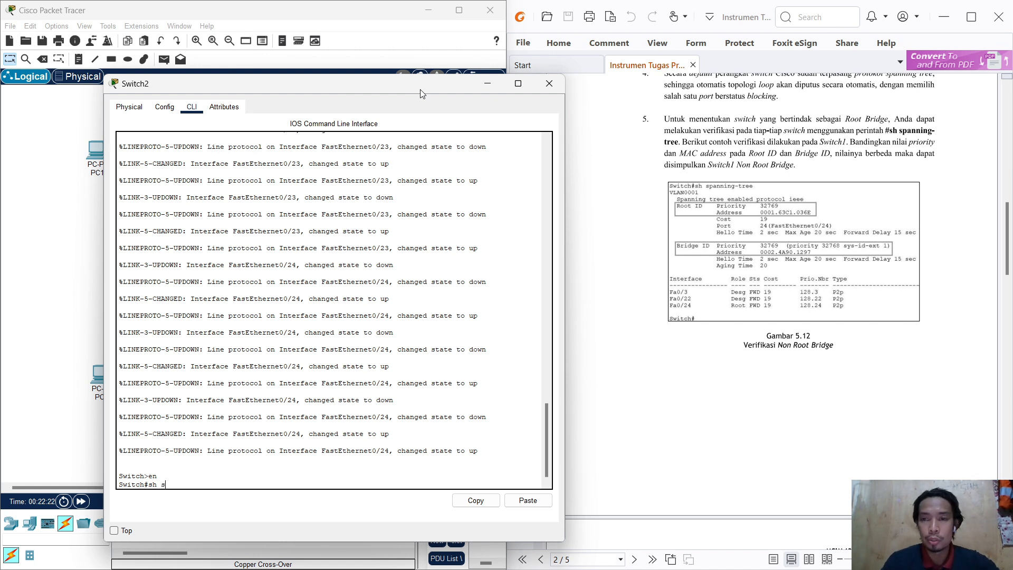
{"action": "type", "text": "pannin"}
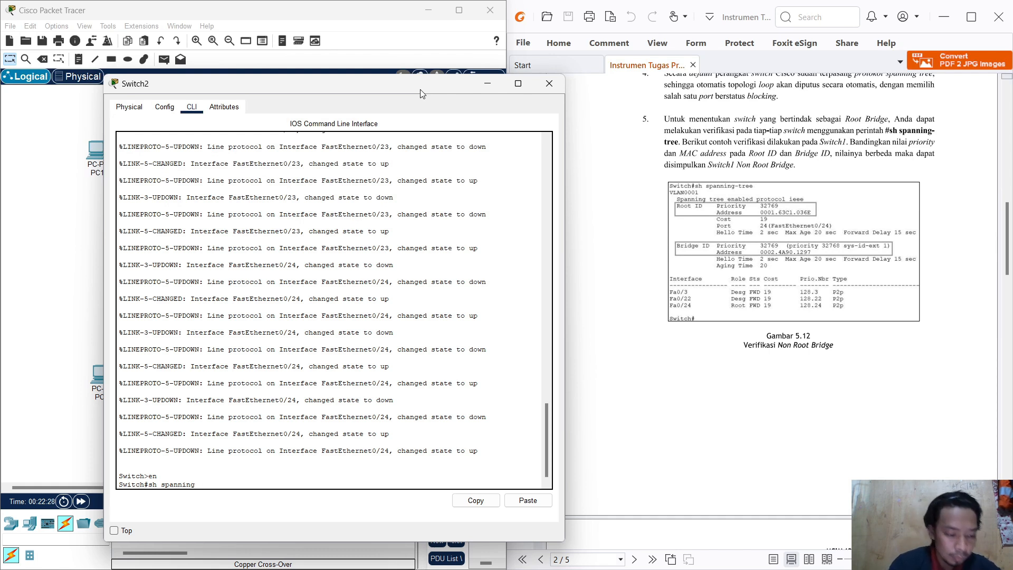
{"action": "type", "text": "g-tree"}
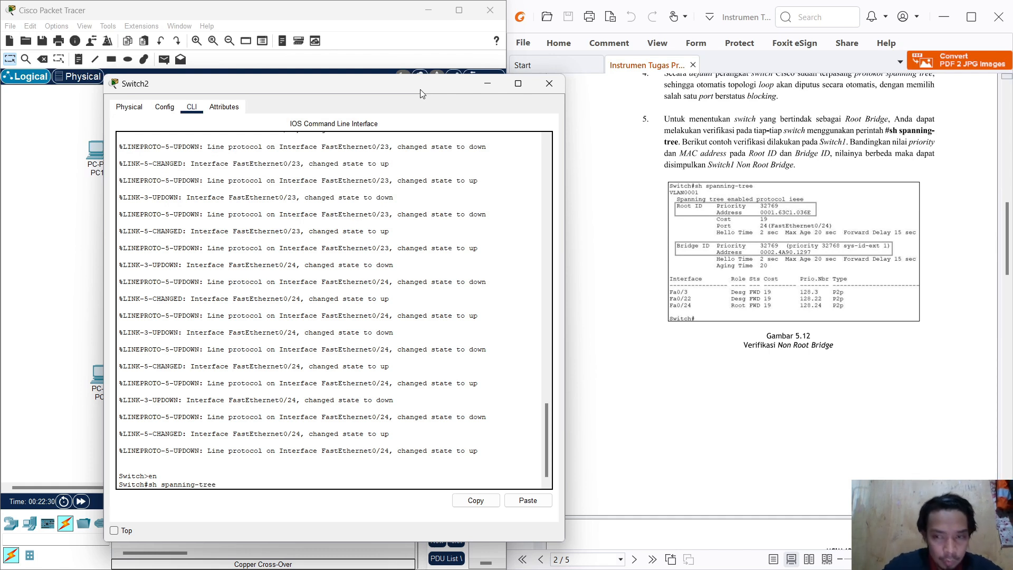
{"action": "key", "text": "Return"}
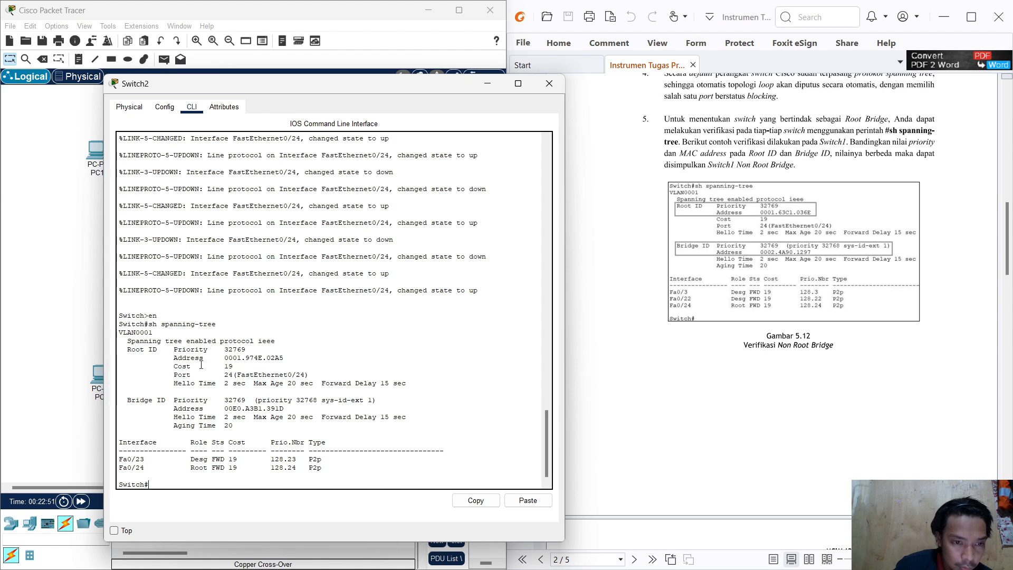
Highlight the Root ID address and the Bridge ID address in Switch2's spanning-tree output to compare them.
{"action": "left_click_drag", "start_coordinate": [221, 360], "coordinate": [285, 362]}
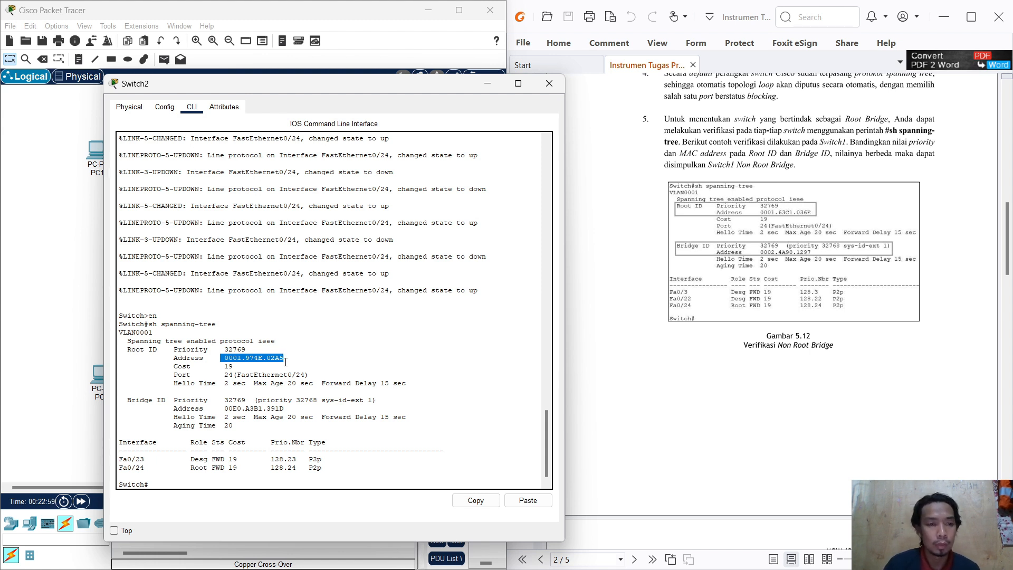
{"action": "scroll", "coordinate": [261, 368], "scroll_direction": "down", "scroll_amount": 1}
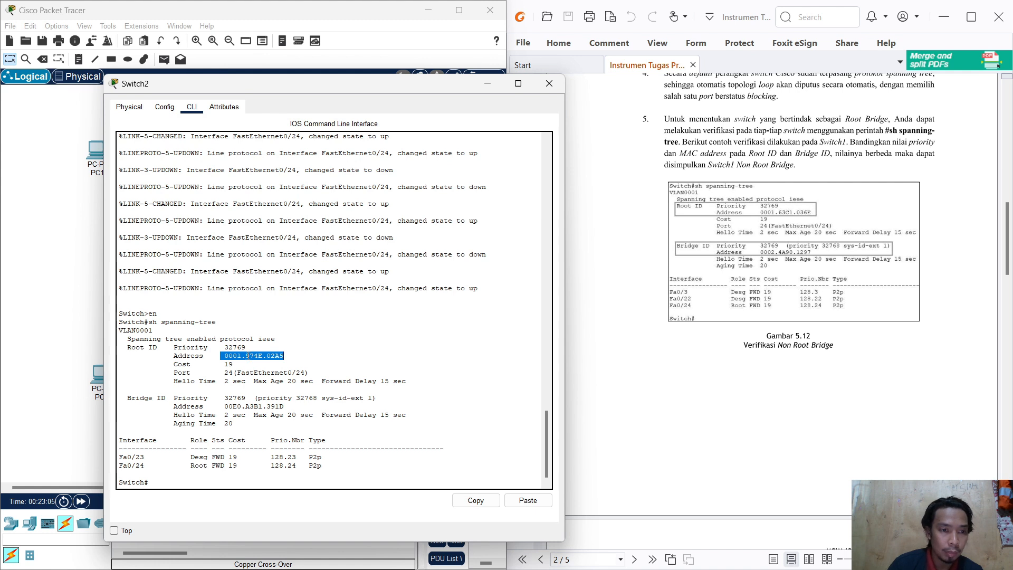
{"action": "left_click", "coordinate": [221, 355]}
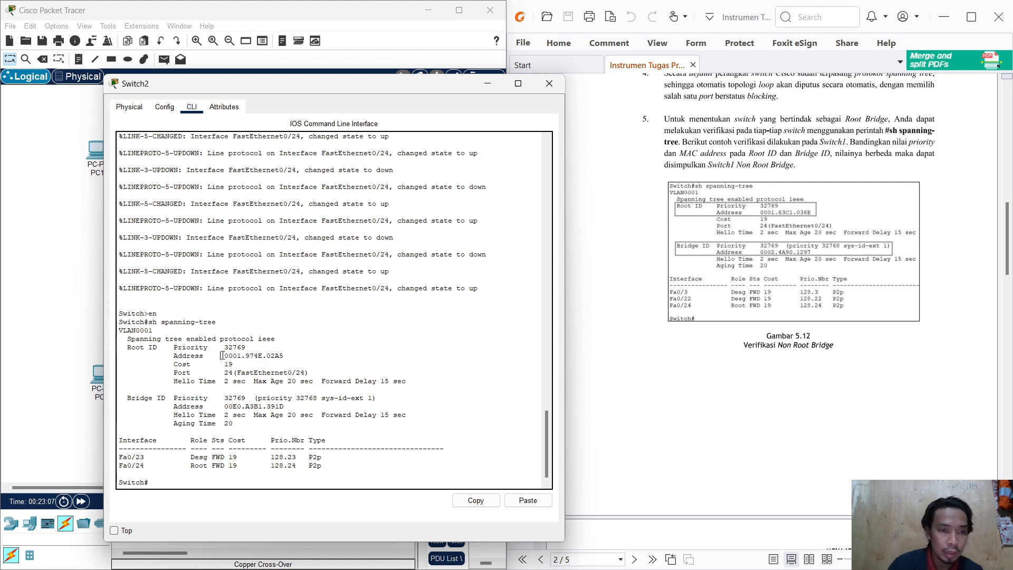
{"action": "left_click_drag", "start_coordinate": [222, 355], "coordinate": [286, 355]}
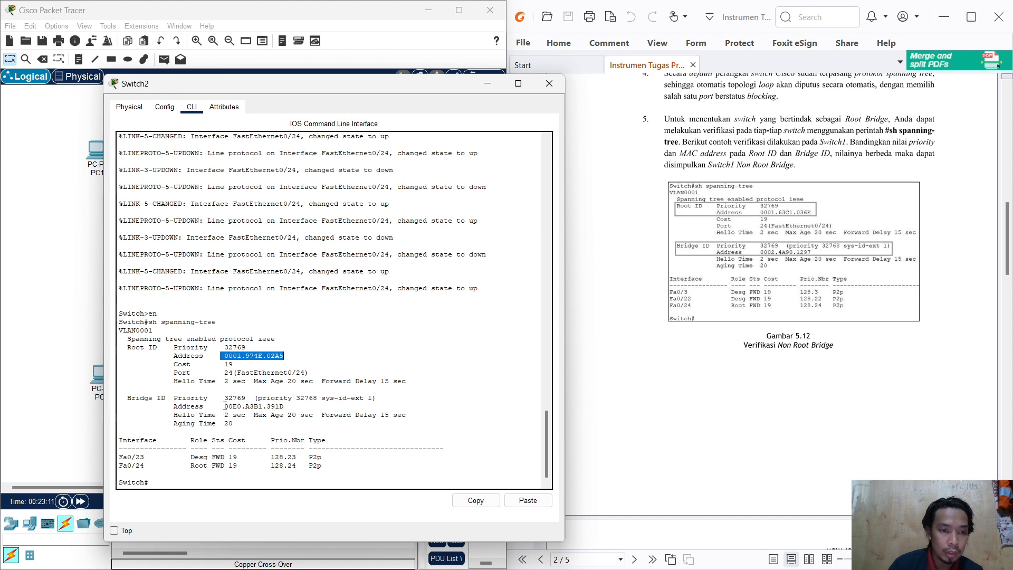
{"action": "left_click_drag", "start_coordinate": [225, 406], "coordinate": [298, 405]}
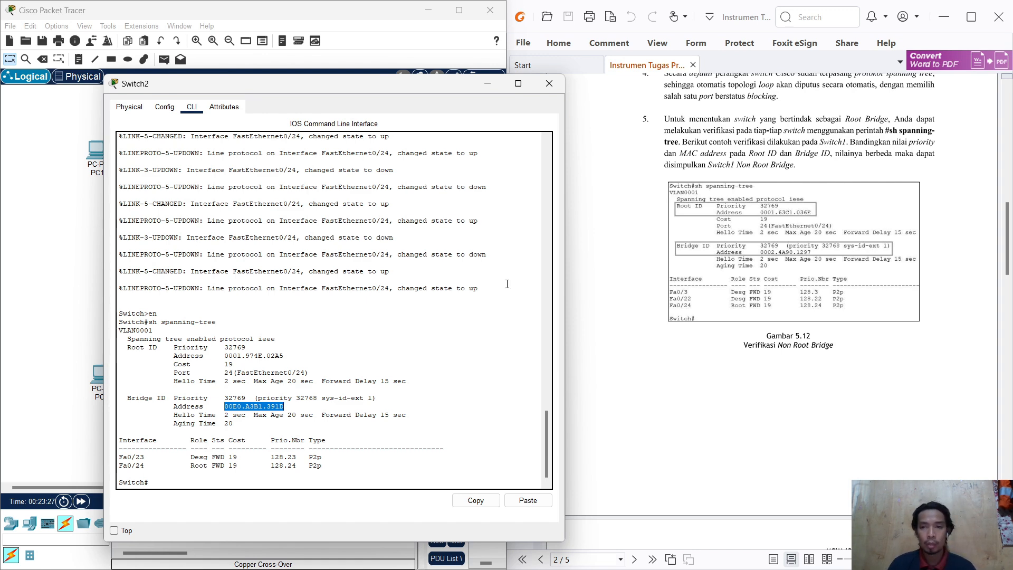
Review practicum steps 5 and 6 in the PDF on telling a non-root bridge from the root bridge.
{"action": "scroll", "coordinate": [820, 317], "scroll_direction": "down", "scroll_amount": 3}
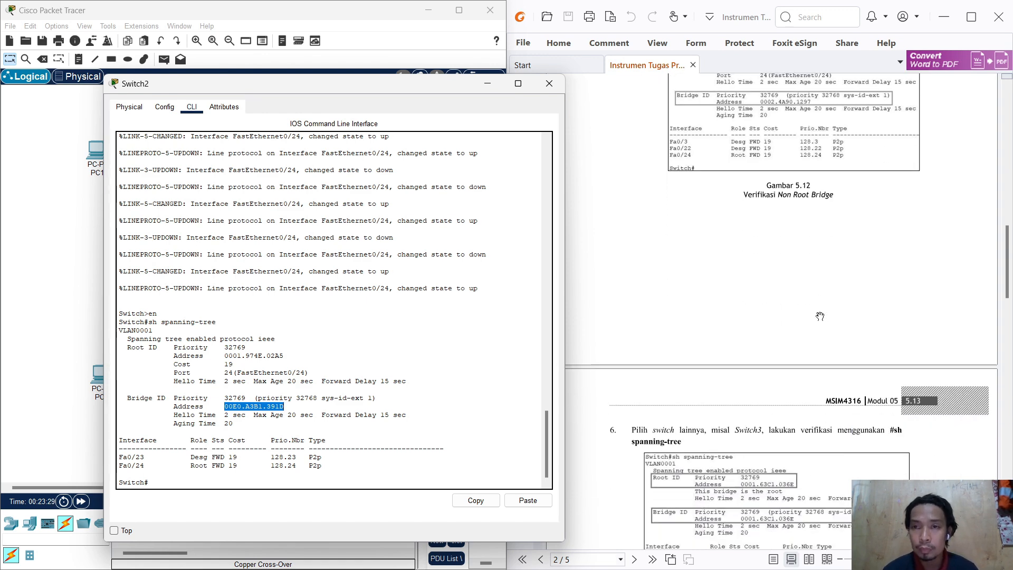
{"action": "scroll", "coordinate": [820, 316], "scroll_direction": "up", "scroll_amount": 3}
{"action": "scroll", "coordinate": [820, 316], "scroll_direction": "down", "scroll_amount": 2}
{"action": "scroll", "coordinate": [820, 317], "scroll_direction": "down", "scroll_amount": 4}
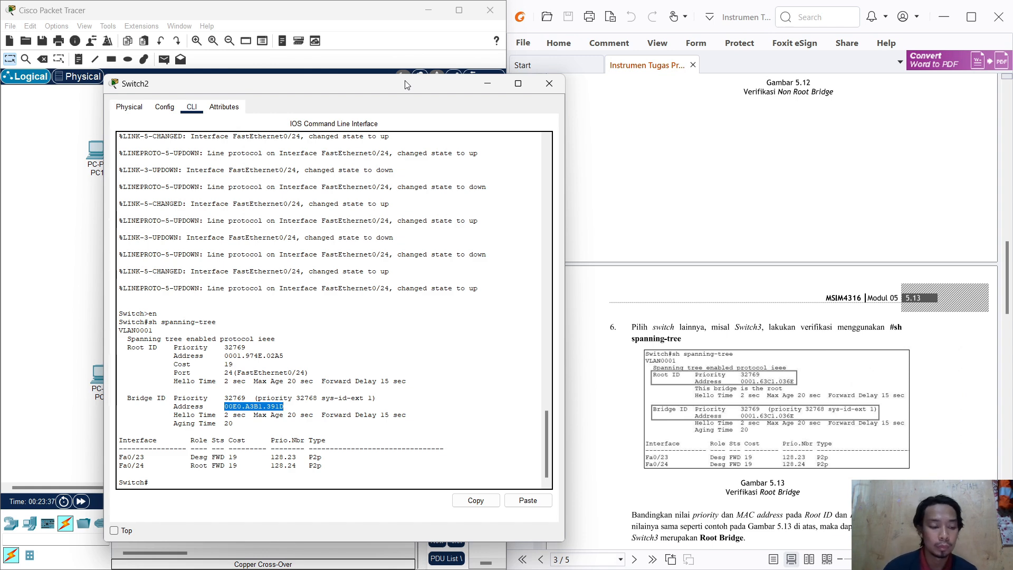
{"action": "scroll", "coordinate": [758, 166], "scroll_direction": "up", "scroll_amount": 10}
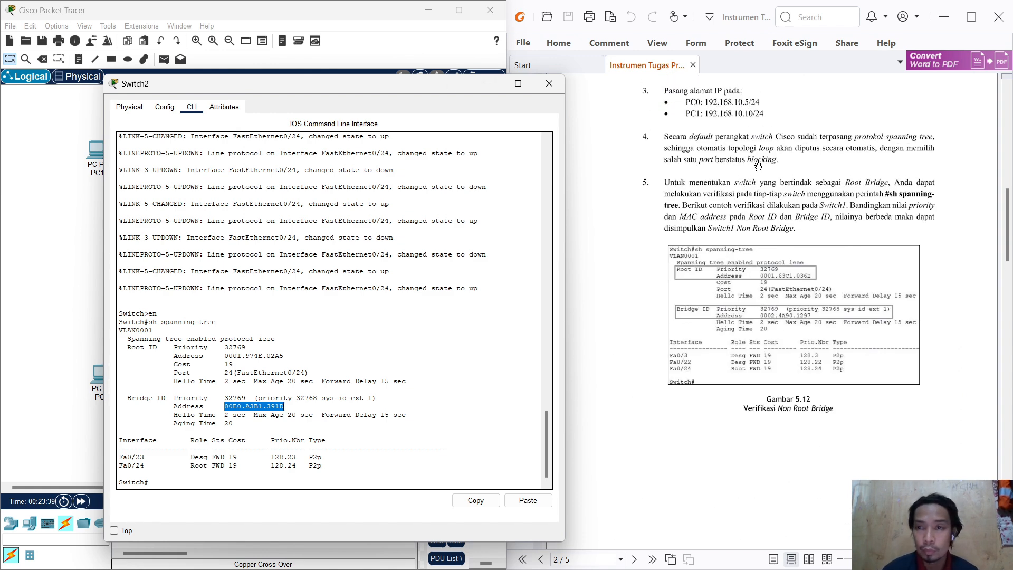
{"action": "scroll", "coordinate": [758, 167], "scroll_direction": "down", "scroll_amount": 3}
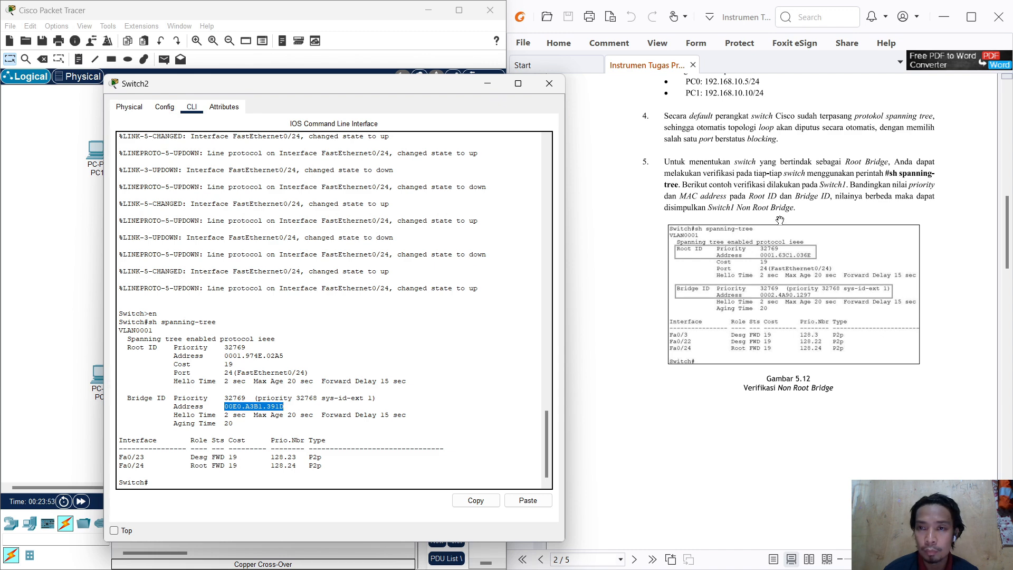
{"action": "scroll", "coordinate": [783, 224], "scroll_direction": "down", "scroll_amount": 8}
{"action": "scroll", "coordinate": [780, 220], "scroll_direction": "down", "scroll_amount": 1}
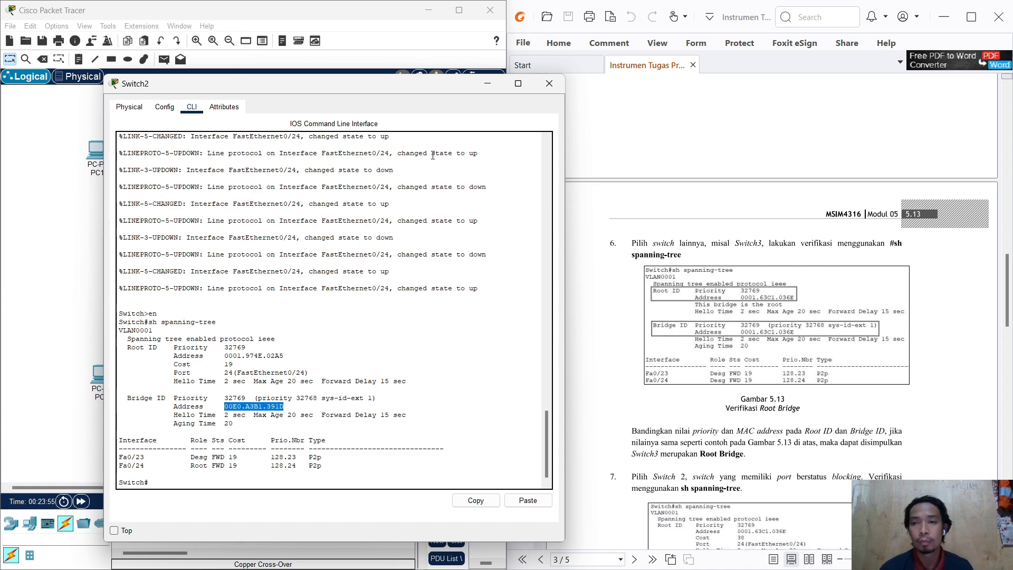
Close Switch2's window, open Switch3's command line and enter privileged EXEC mode with en.
{"action": "left_click", "coordinate": [540, 84]}
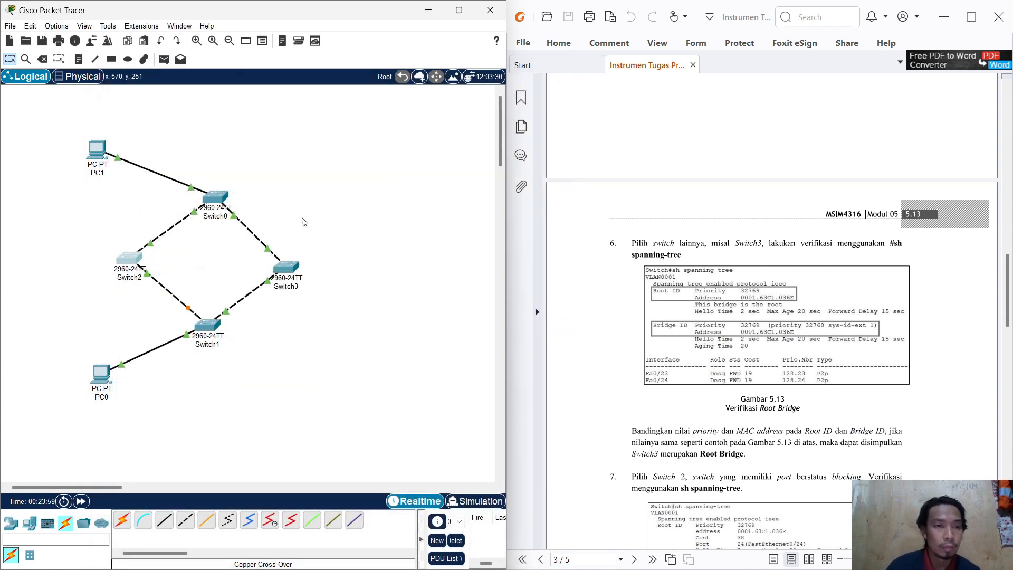
{"action": "left_click", "coordinate": [288, 262]}
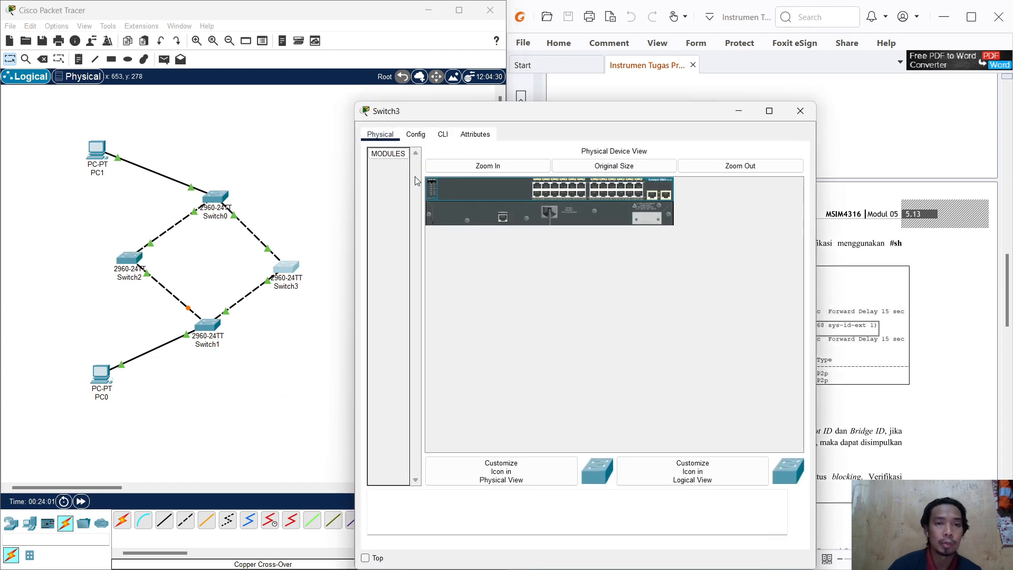
{"action": "left_click", "coordinate": [443, 135]}
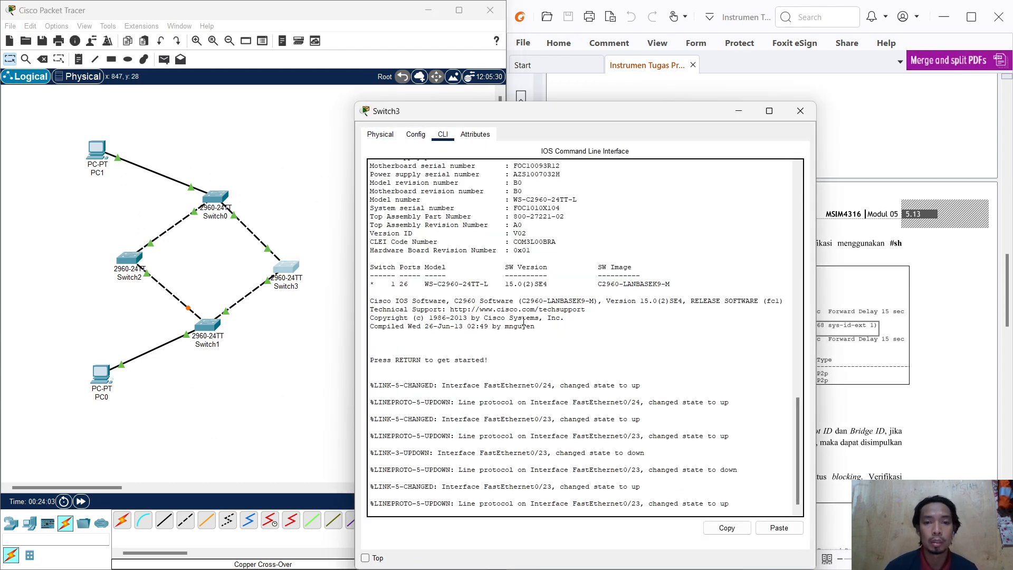
{"action": "key", "text": "Return"}
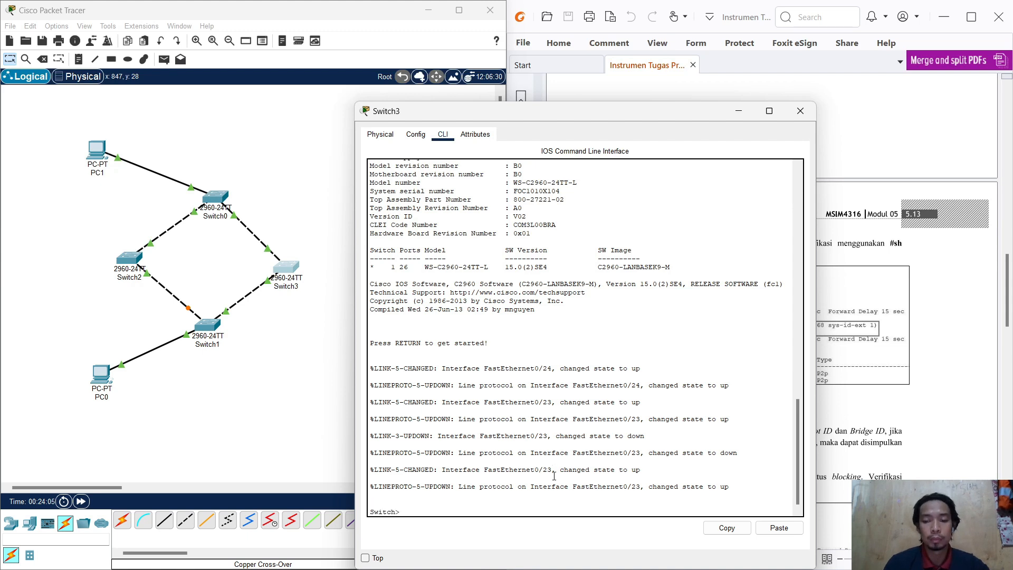
{"action": "type", "text": "en"}
{"action": "key", "text": "Return"}
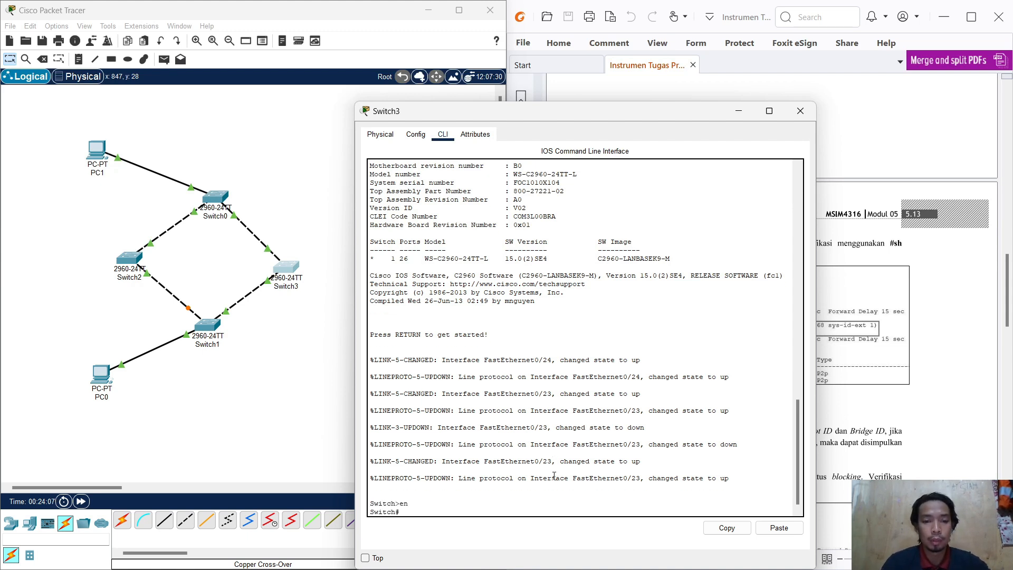
Try to run sh spinning-tree in Switch3's command line.
{"action": "type", "text": "sh "}
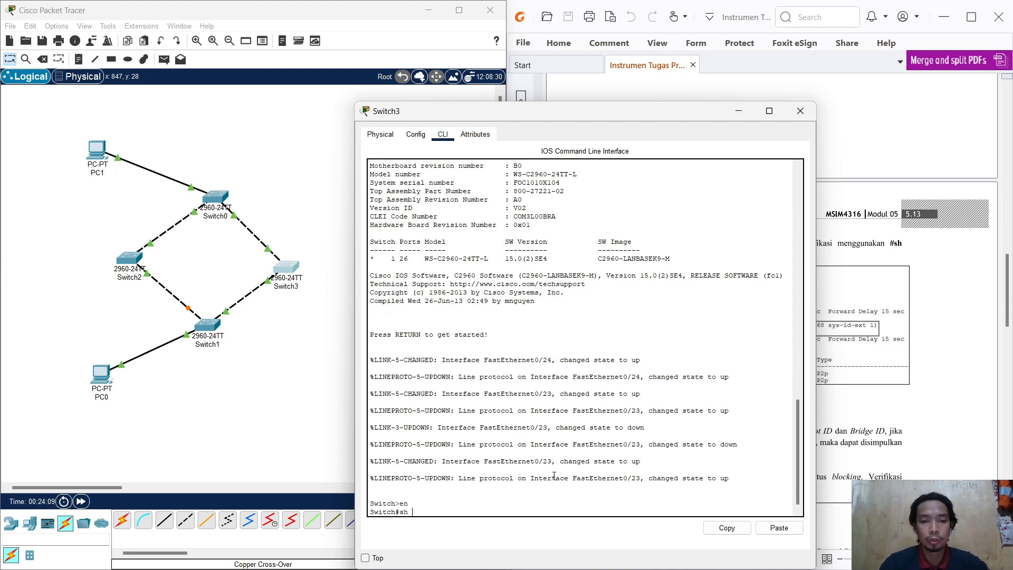
{"action": "type", "text": "spinn"}
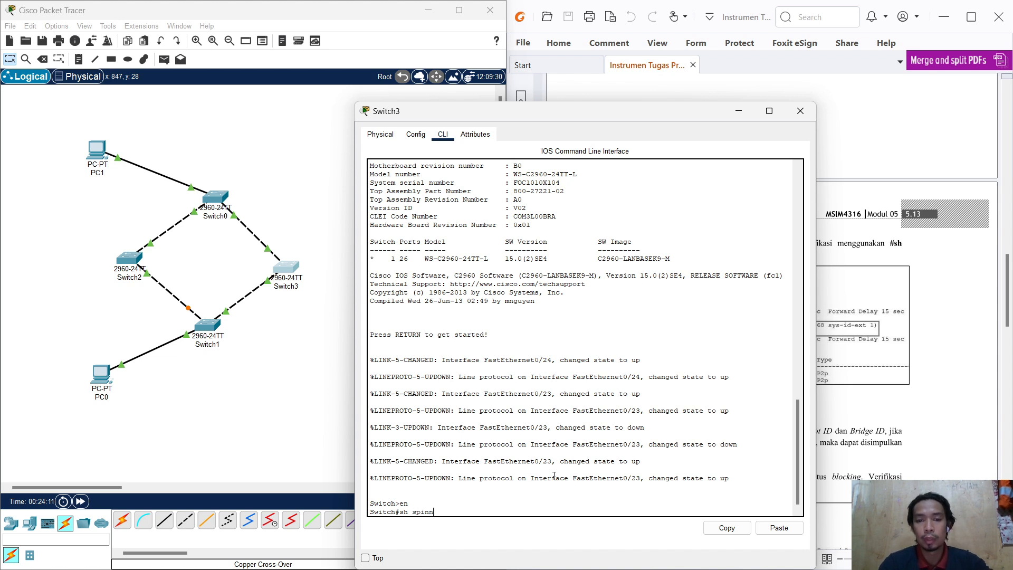
{"action": "type", "text": "ing-tree"}
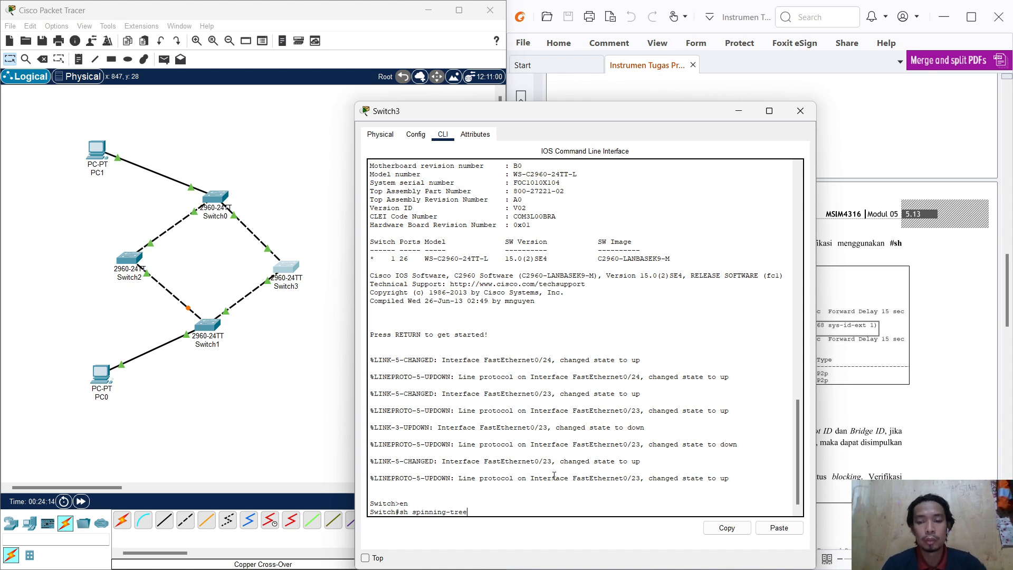
{"action": "key", "text": "Return"}
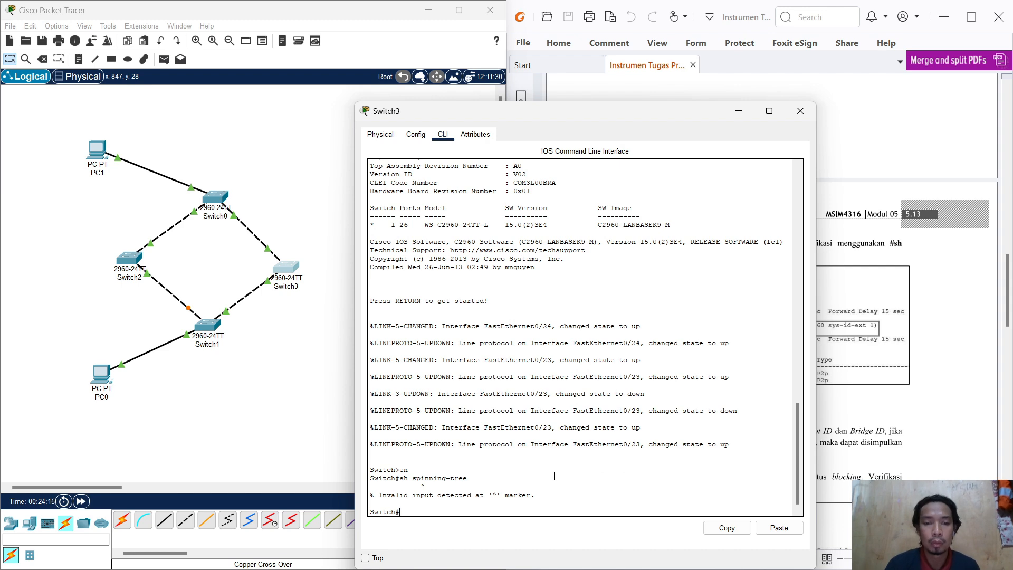
Move Switch3's window clear of the practicum document and run sh spanning-tree in its command line.
{"action": "left_click_drag", "start_coordinate": [653, 113], "coordinate": [366, 72]}
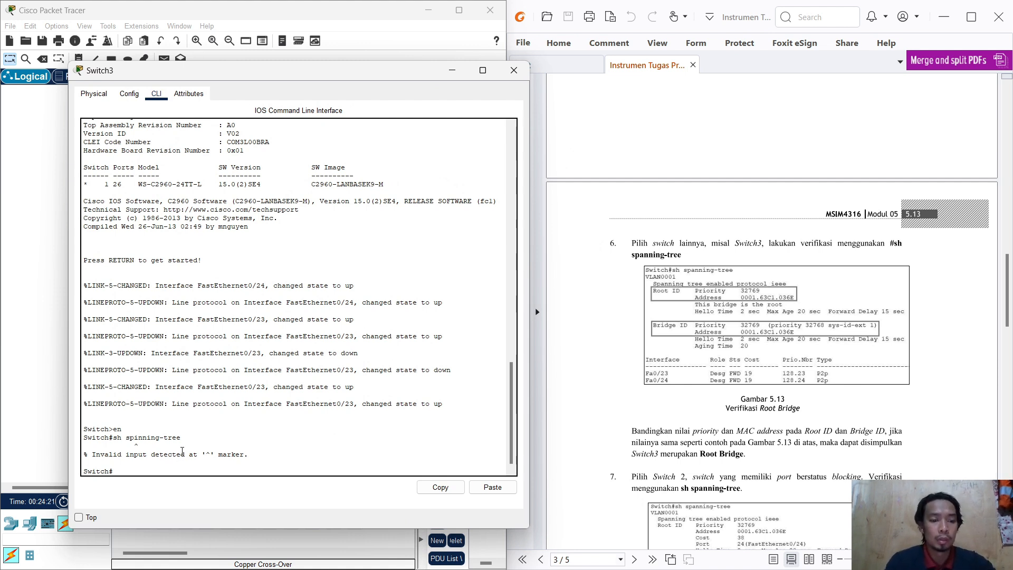
{"action": "type", "text": "sh spa"}
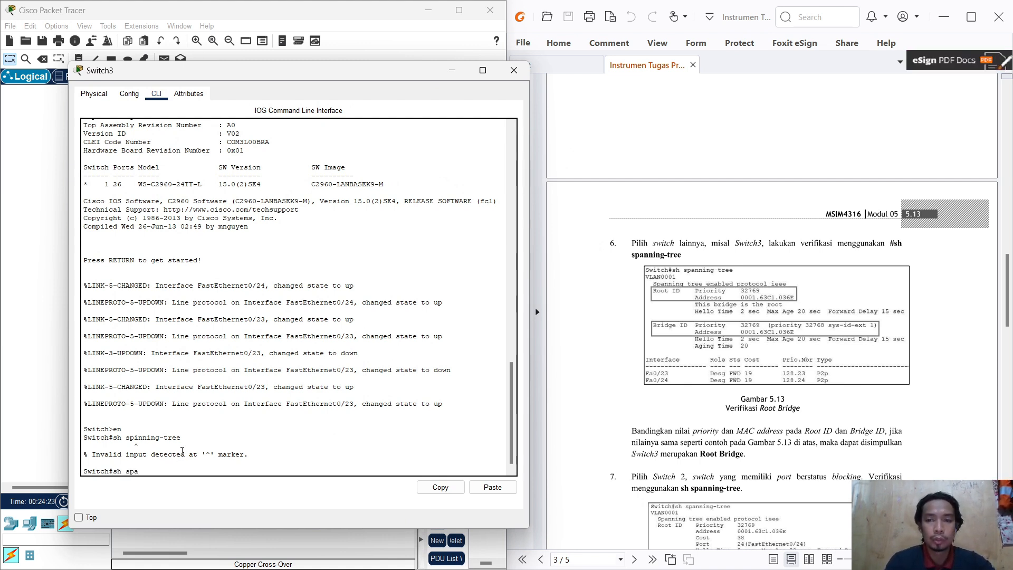
{"action": "type", "text": "nning"}
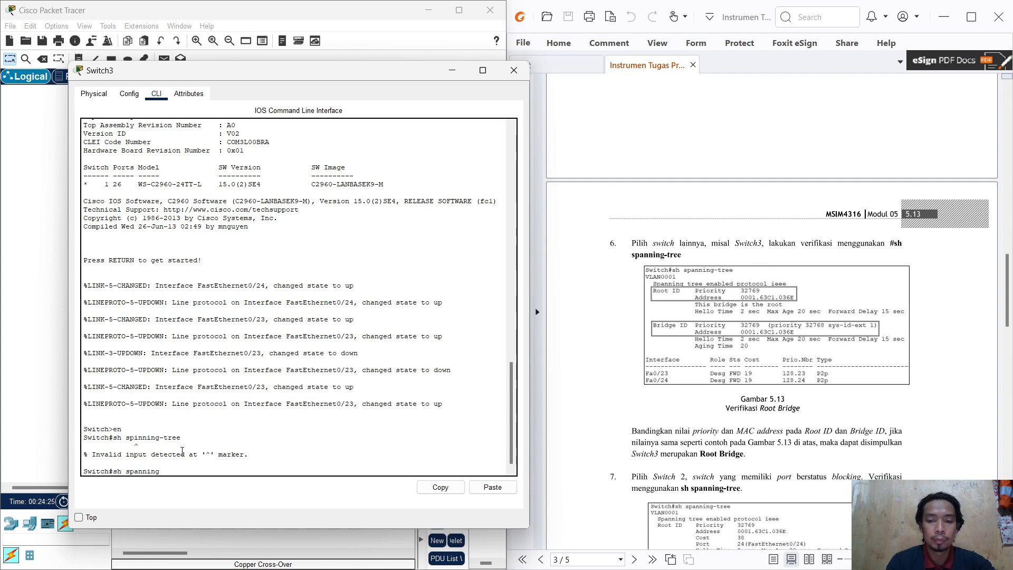
{"action": "type", "text": "-tree"}
{"action": "key", "text": "Return"}
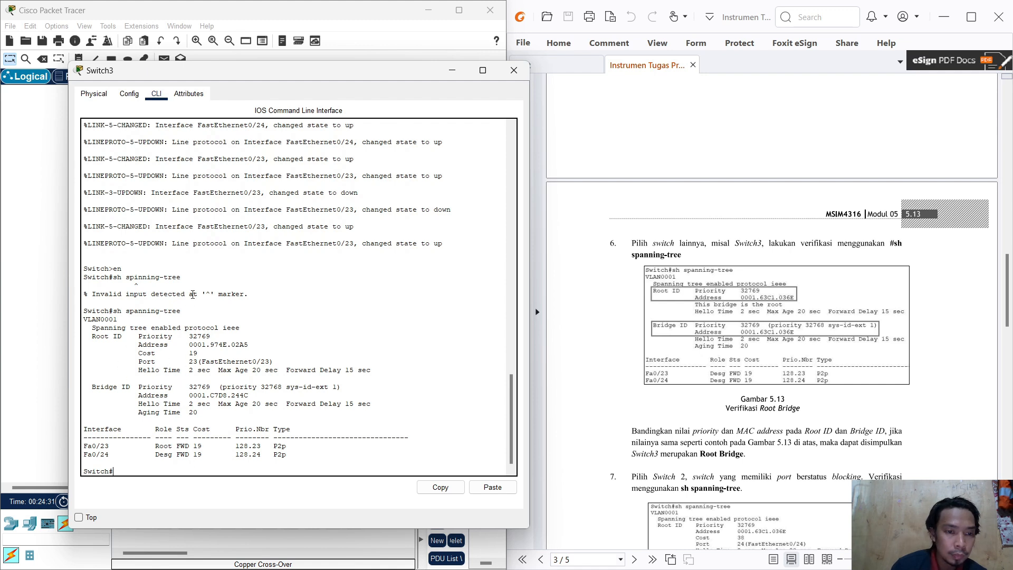
Examine the spanning-tree examples in practicum steps 5 to 7 of the PDF against Switch3's output.
{"action": "scroll", "coordinate": [177, 288], "scroll_direction": "down", "scroll_amount": 1}
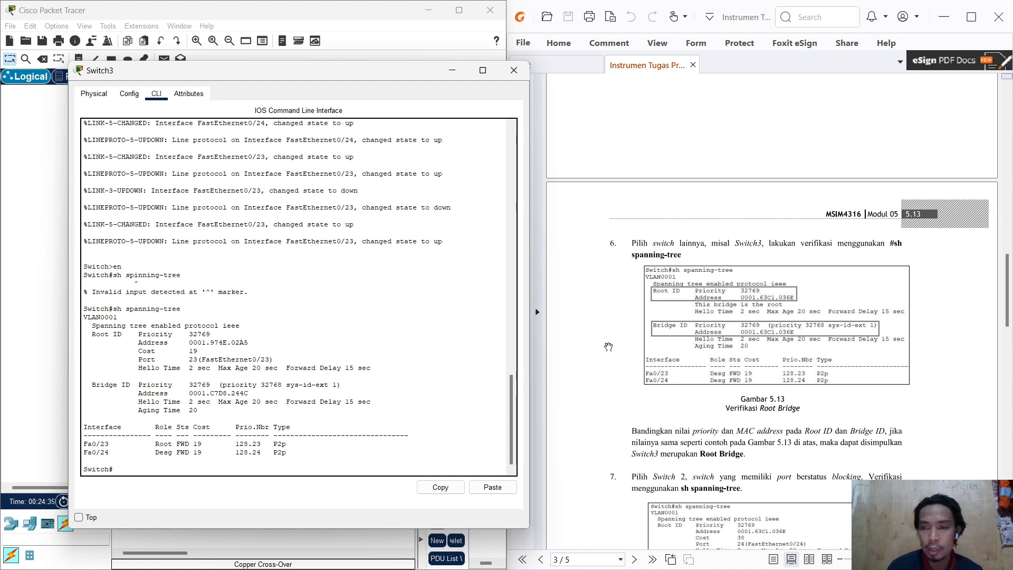
{"action": "scroll", "coordinate": [730, 339], "scroll_direction": "down", "scroll_amount": 1}
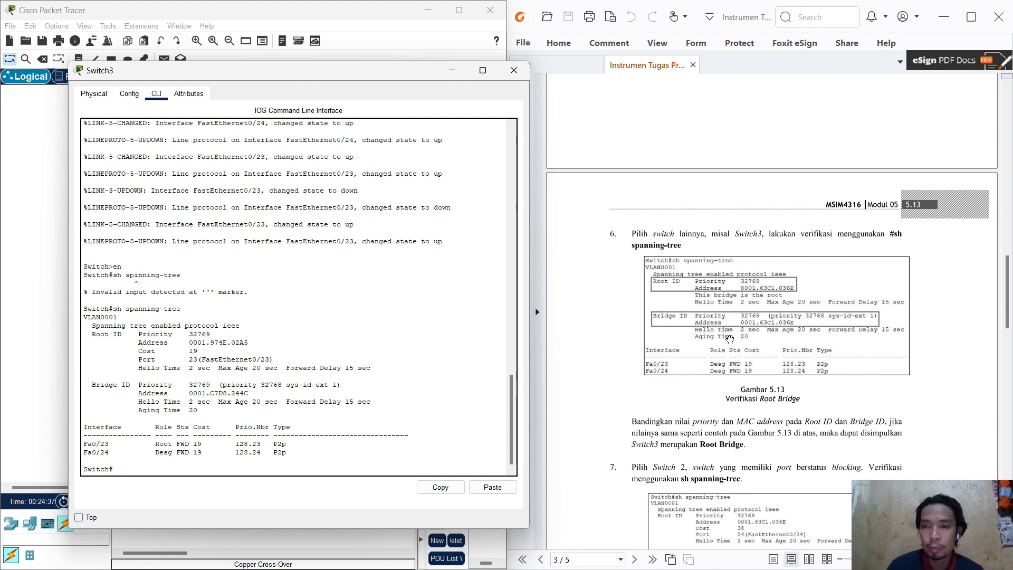
{"action": "scroll", "coordinate": [729, 340], "scroll_direction": "up", "scroll_amount": 2}
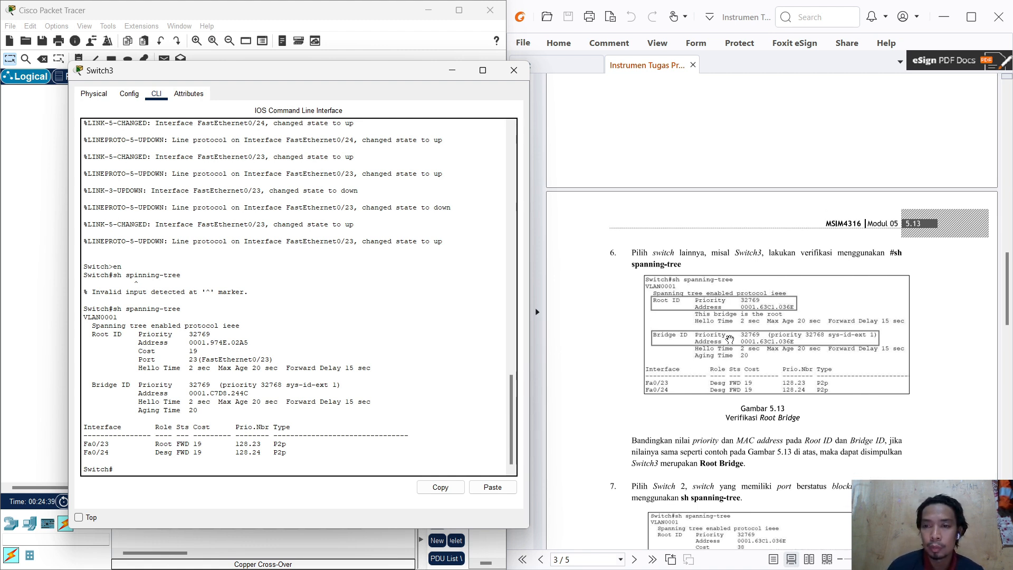
{"action": "scroll", "coordinate": [729, 339], "scroll_direction": "down", "scroll_amount": 5}
{"action": "scroll", "coordinate": [730, 339], "scroll_direction": "down", "scroll_amount": 8}
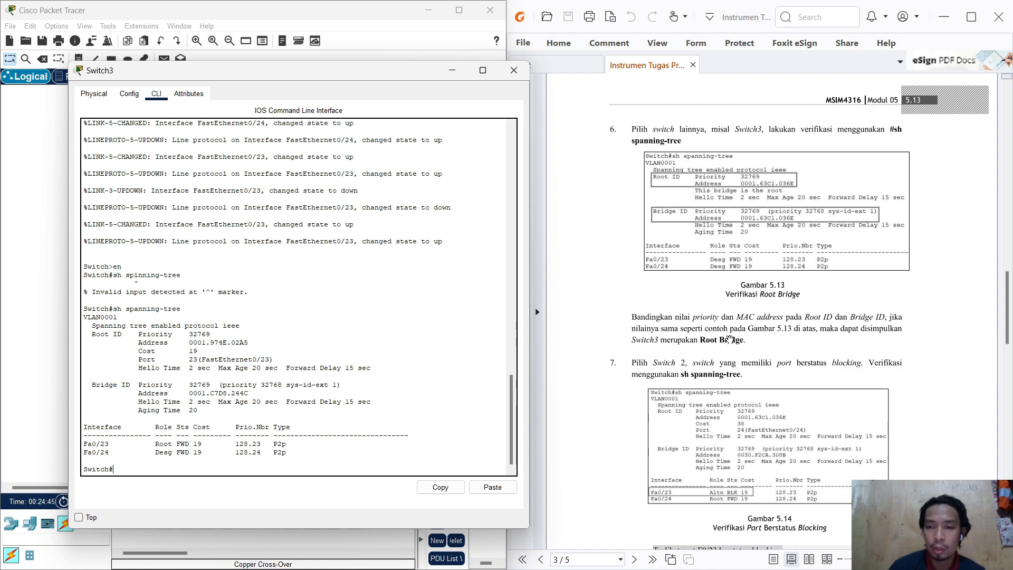
{"action": "scroll", "coordinate": [730, 295], "scroll_direction": "up", "scroll_amount": 12}
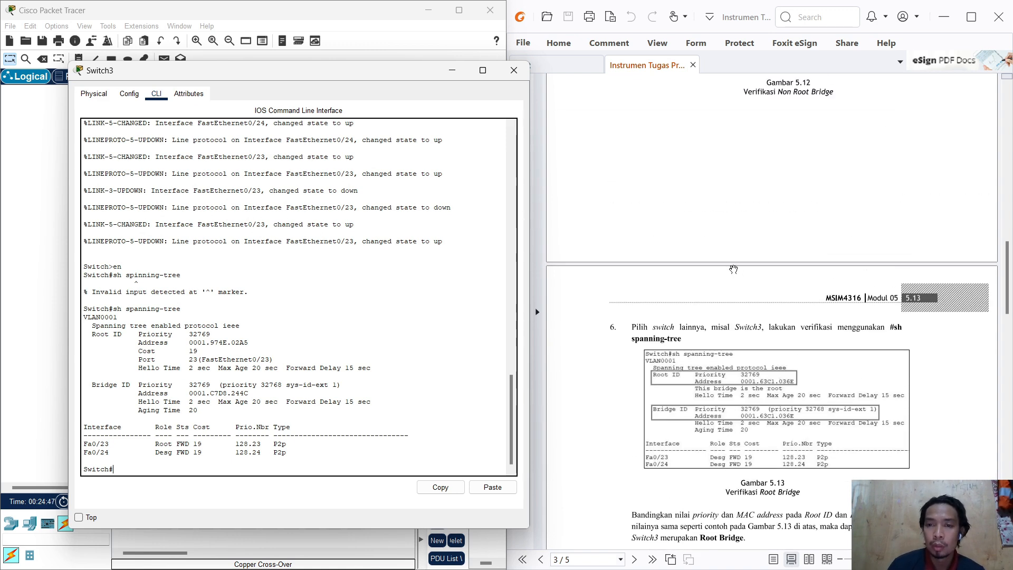
{"action": "scroll", "coordinate": [733, 270], "scroll_direction": "down", "scroll_amount": 3}
{"action": "scroll", "coordinate": [733, 270], "scroll_direction": "down", "scroll_amount": 12}
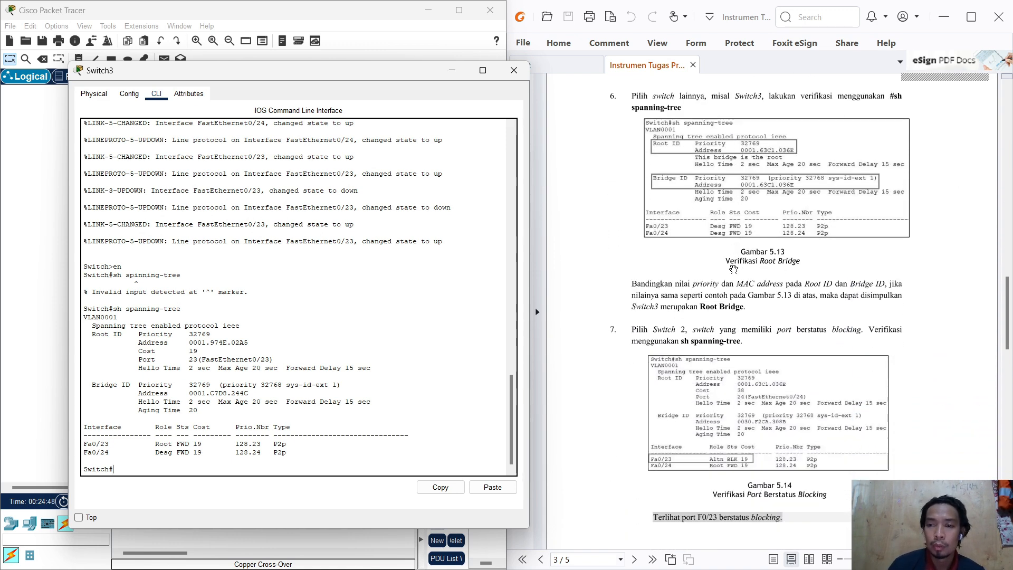
{"action": "scroll", "coordinate": [769, 218], "scroll_direction": "up", "scroll_amount": 10}
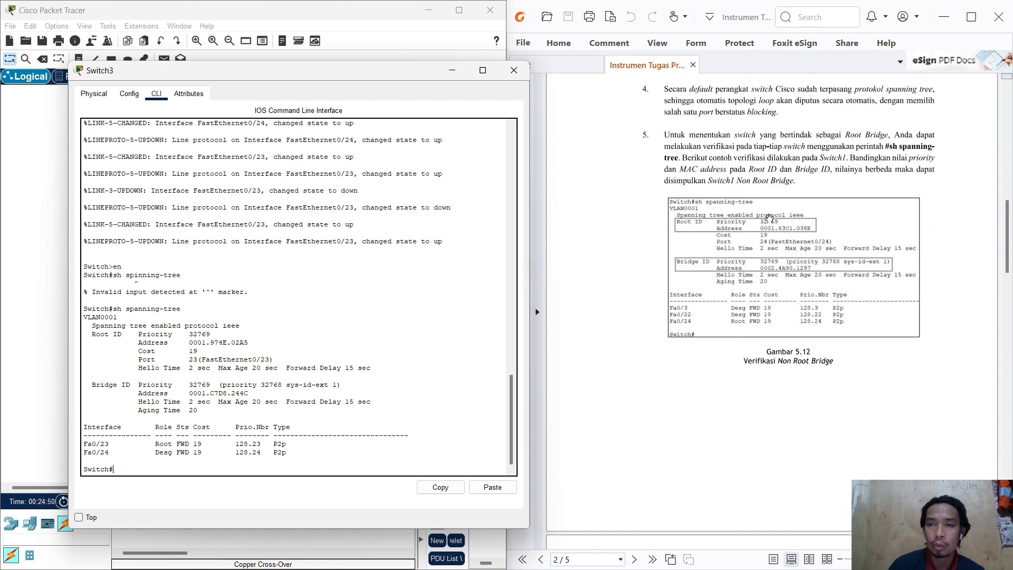
{"action": "scroll", "coordinate": [769, 217], "scroll_direction": "down", "scroll_amount": 10}
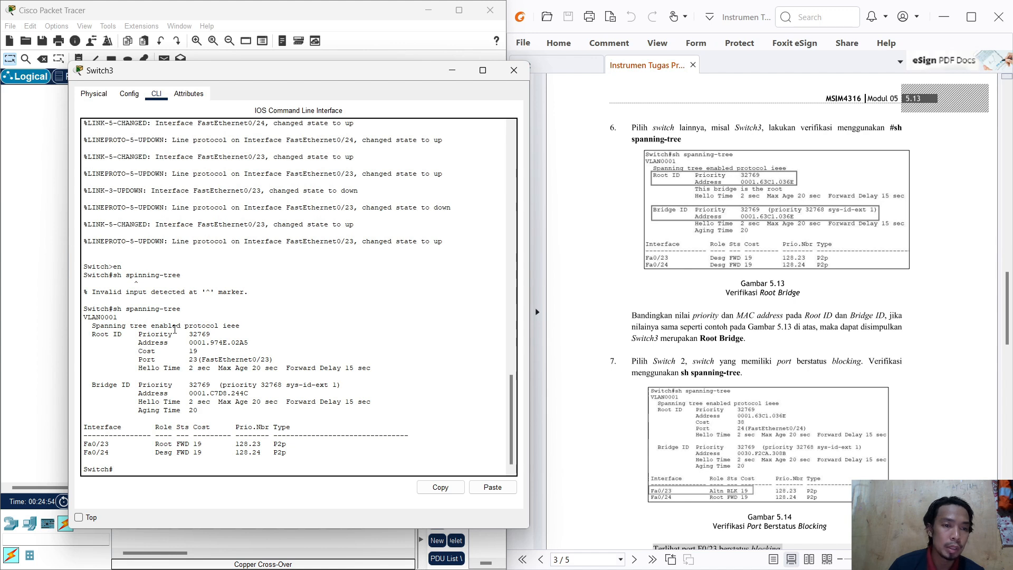
Highlight the Root ID and Bridge ID details in Switch3's spanning-tree output to compare them, and close its window.
{"action": "left_click_drag", "start_coordinate": [138, 342], "coordinate": [252, 349]}
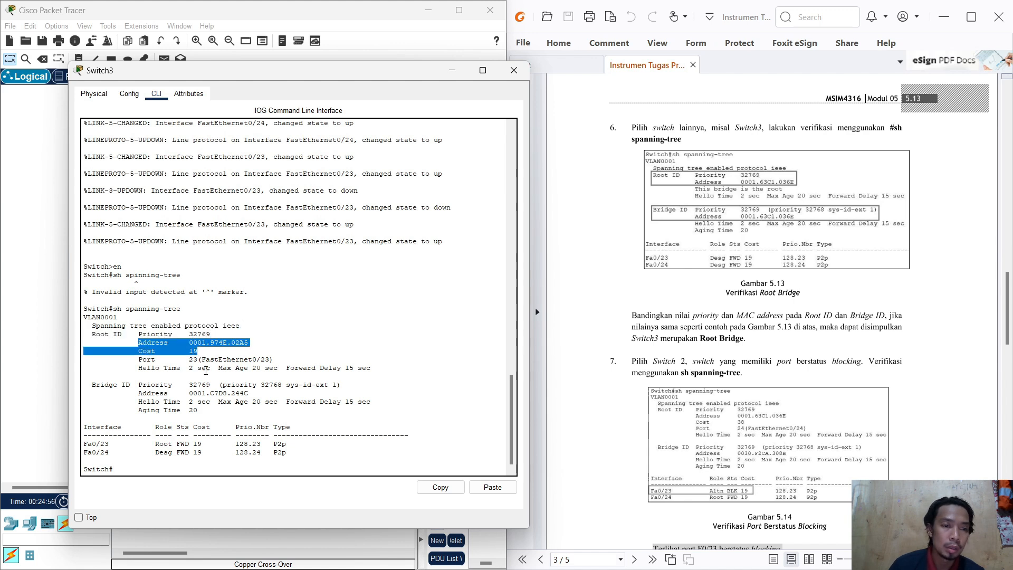
{"action": "left_click_drag", "start_coordinate": [134, 393], "coordinate": [272, 388]}
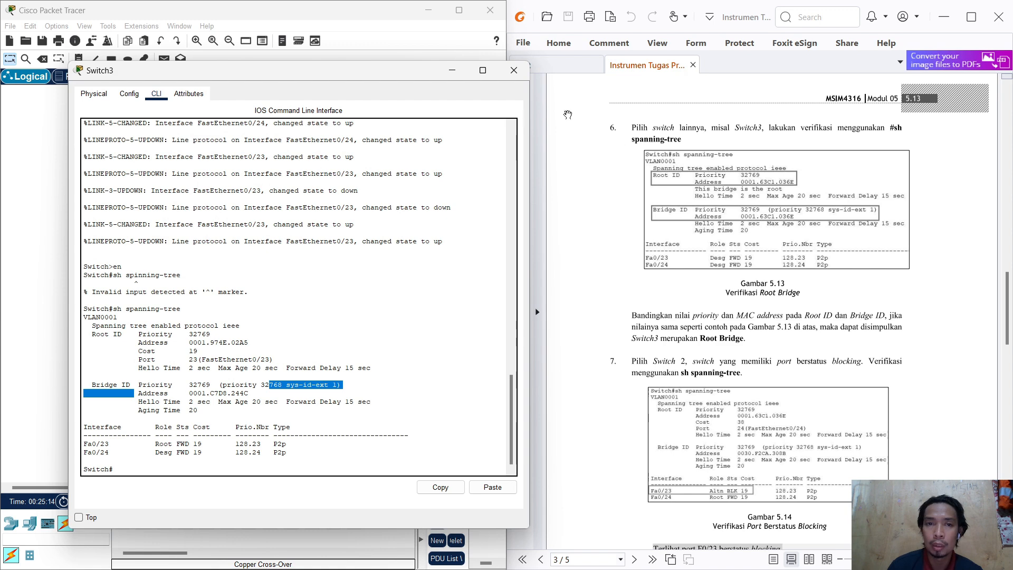
{"action": "left_click", "coordinate": [514, 71]}
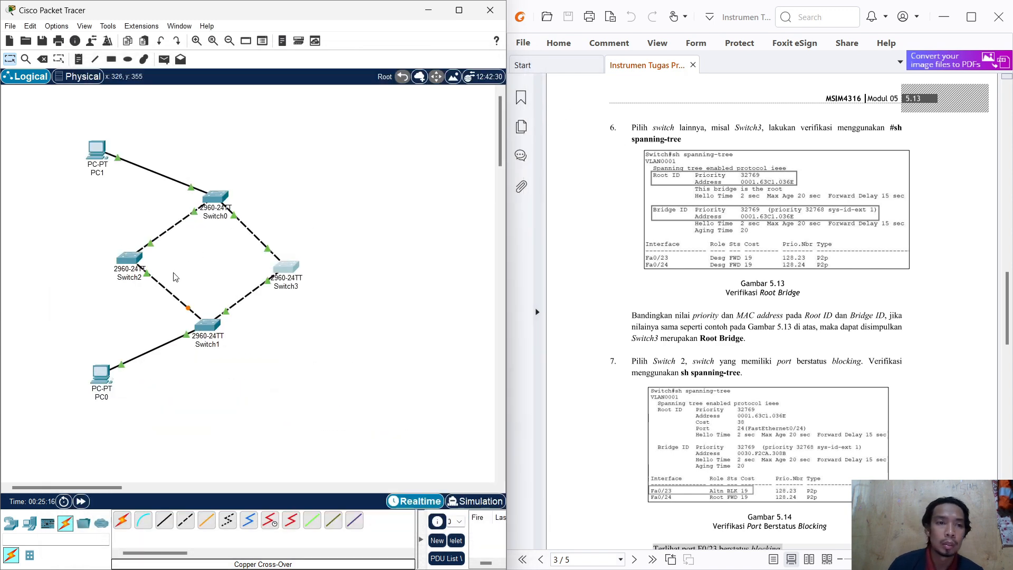
Open Switch1's command line and enter privileged EXEC mode with en.
{"action": "left_click", "coordinate": [208, 330]}
{"action": "left_click", "coordinate": [443, 135]}
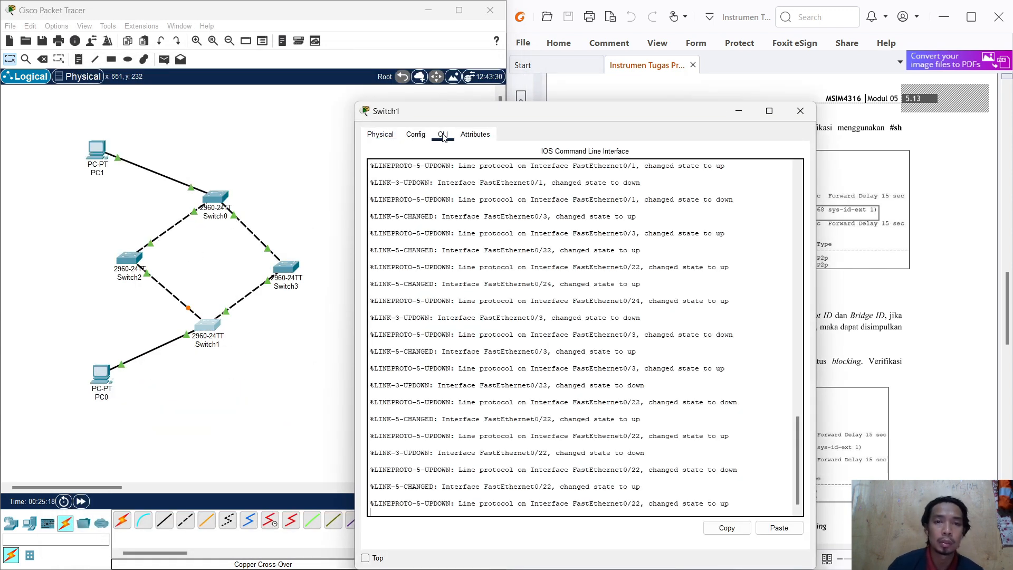
{"action": "type", "text": "en"}
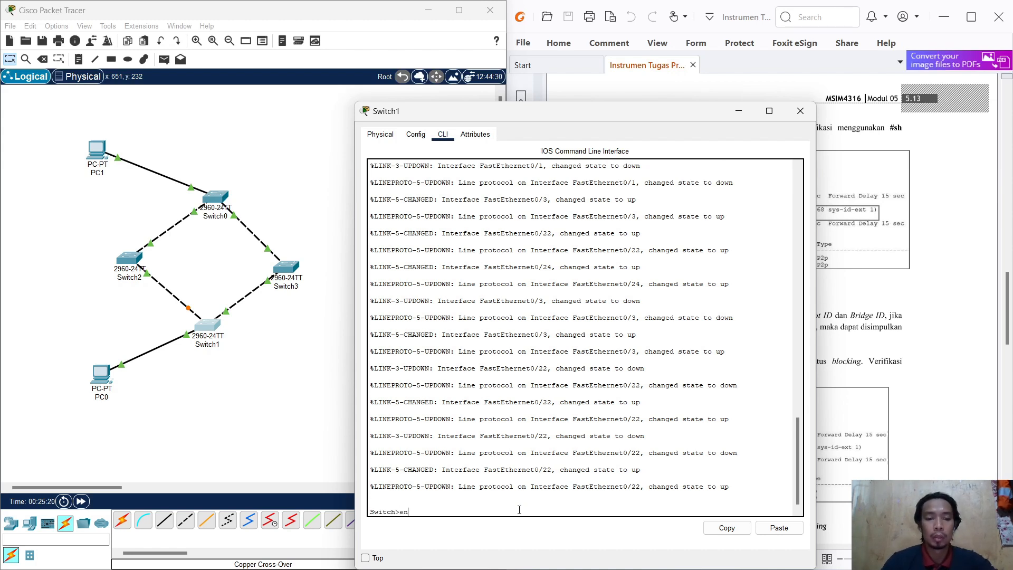
{"action": "key", "text": "Return"}
Run sh spanning-tree in Switch1's command line to check its Root ID, Bridge ID and port states.
{"action": "type", "text": "sh"}
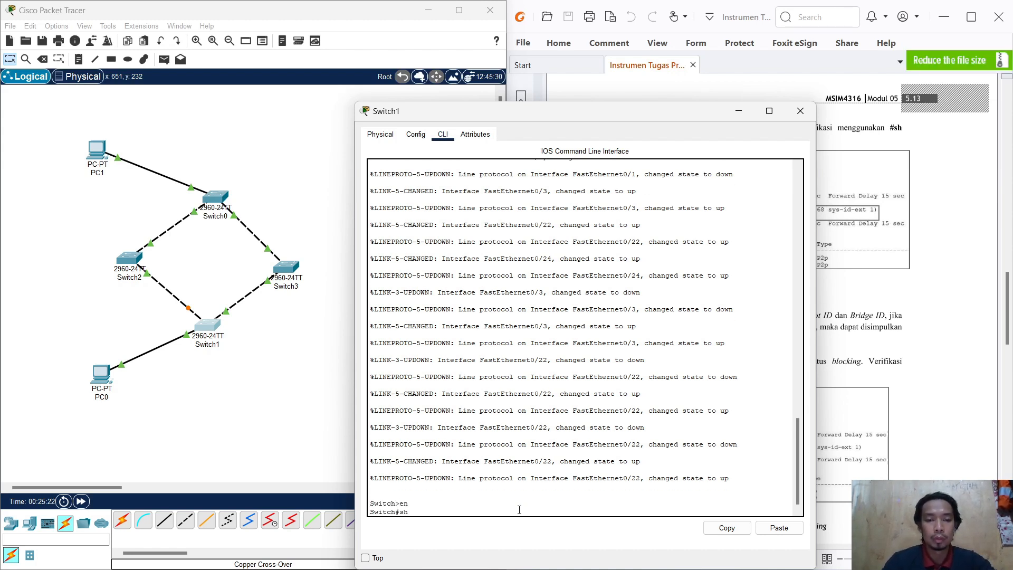
{"action": "type", "text": " spanni"}
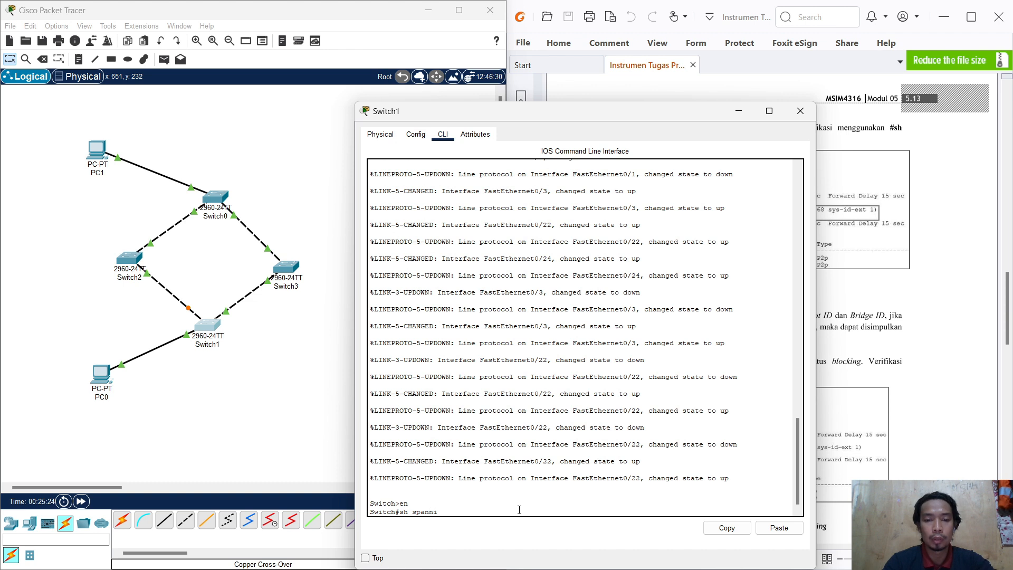
{"action": "type", "text": "nhG"}
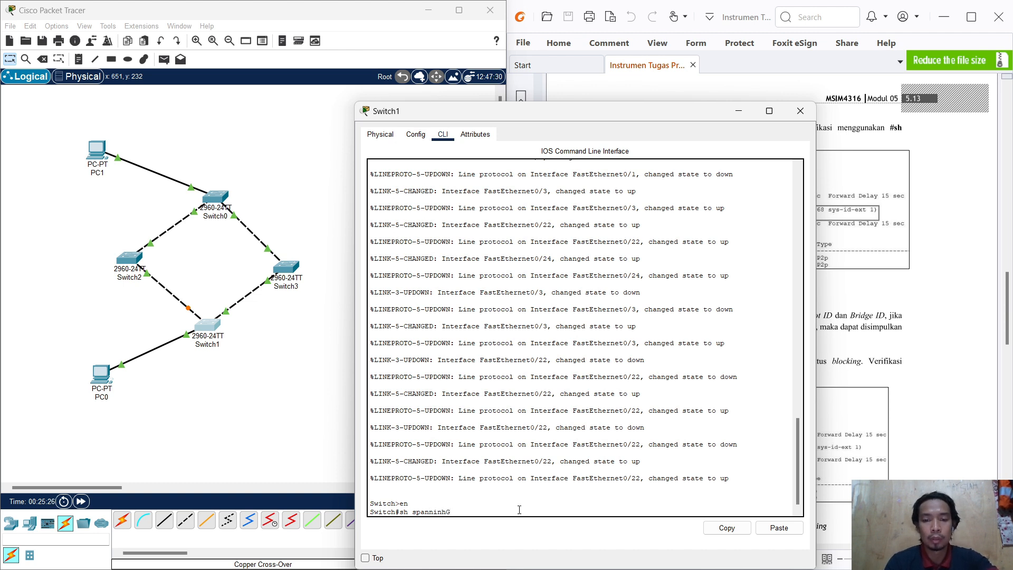
{"action": "key", "text": "BackSpace"}
{"action": "key", "text": "BackSpace"}
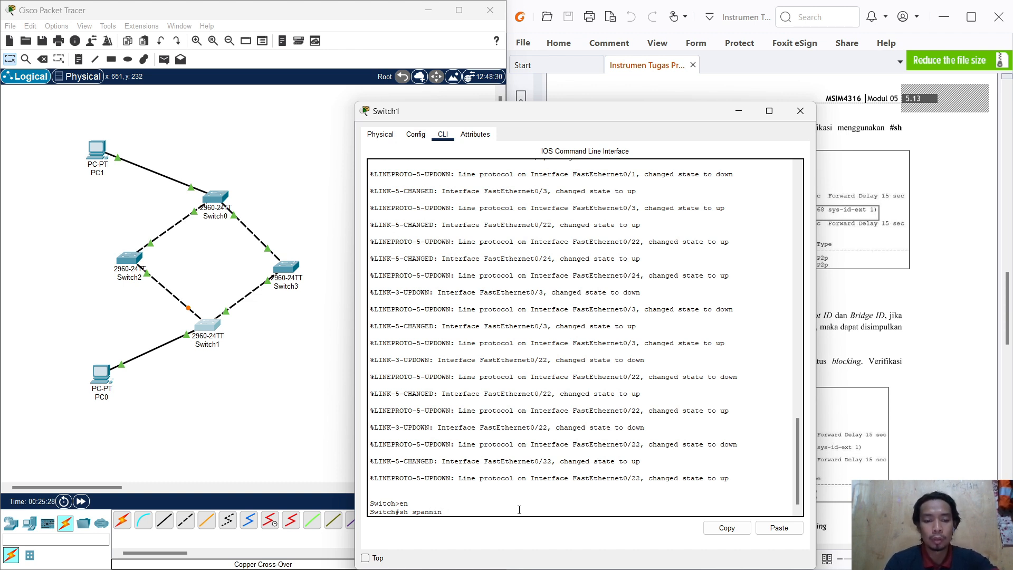
{"action": "type", "text": "g-tr"}
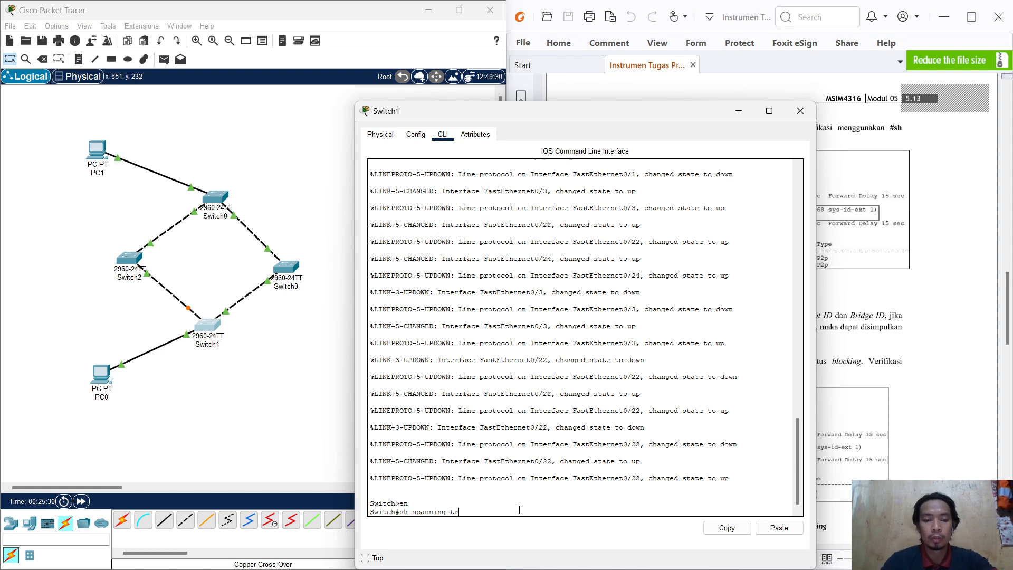
{"action": "type", "text": "ee"}
{"action": "key", "text": "Return"}
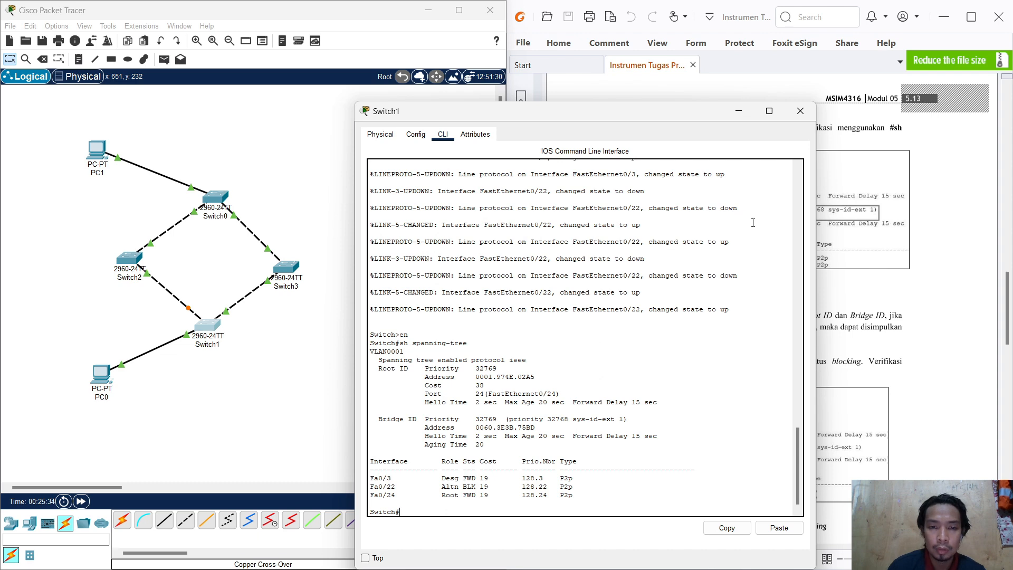
Close Switch1's window and review practicum steps 6 and 7 in the PDF on the root bridge and the blocking port.
{"action": "left_click", "coordinate": [800, 119]}
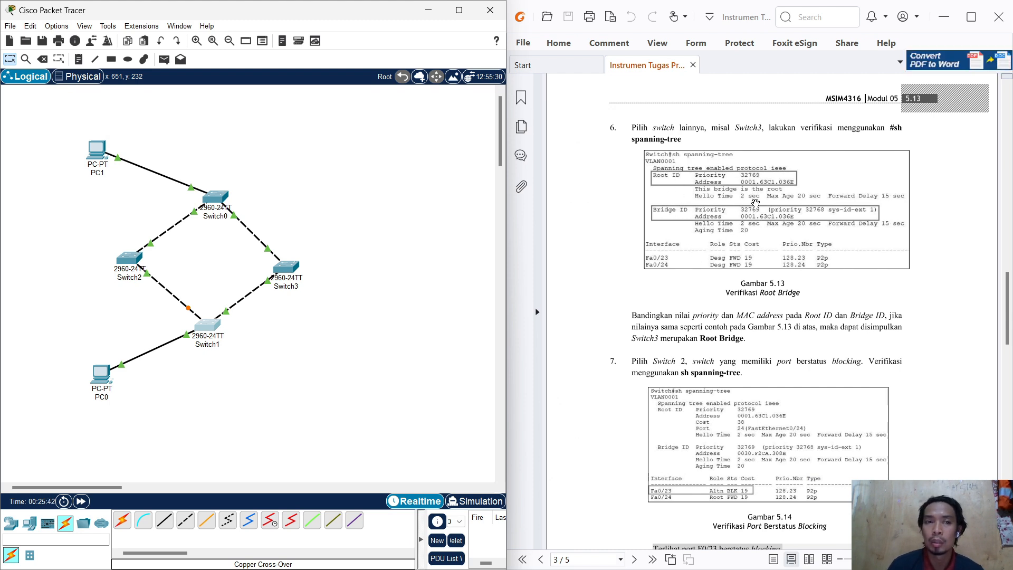
{"action": "scroll", "coordinate": [755, 202], "scroll_direction": "down", "scroll_amount": 2}
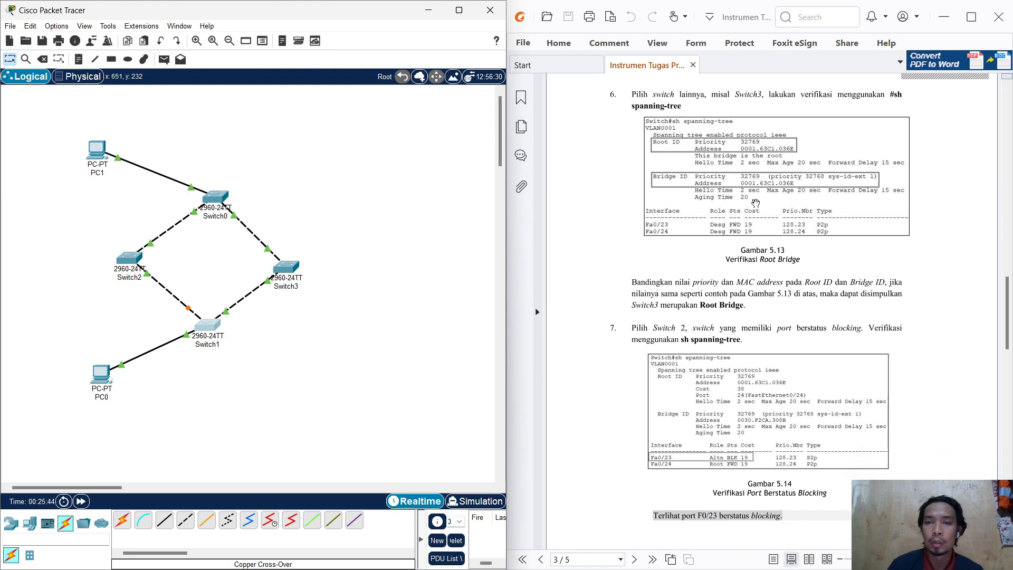
{"action": "scroll", "coordinate": [736, 200], "scroll_direction": "up", "scroll_amount": 2}
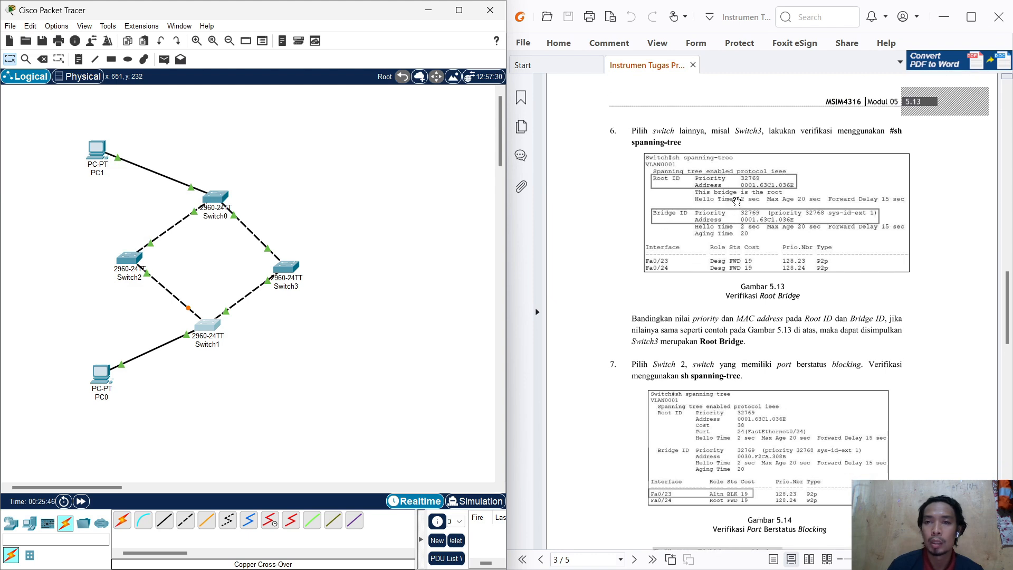
Review practicum steps 8 and 9 in the PDF on the PC0-to-PC1 traffic path and the continuous ping test.
{"action": "scroll", "coordinate": [736, 200], "scroll_direction": "down", "scroll_amount": 1}
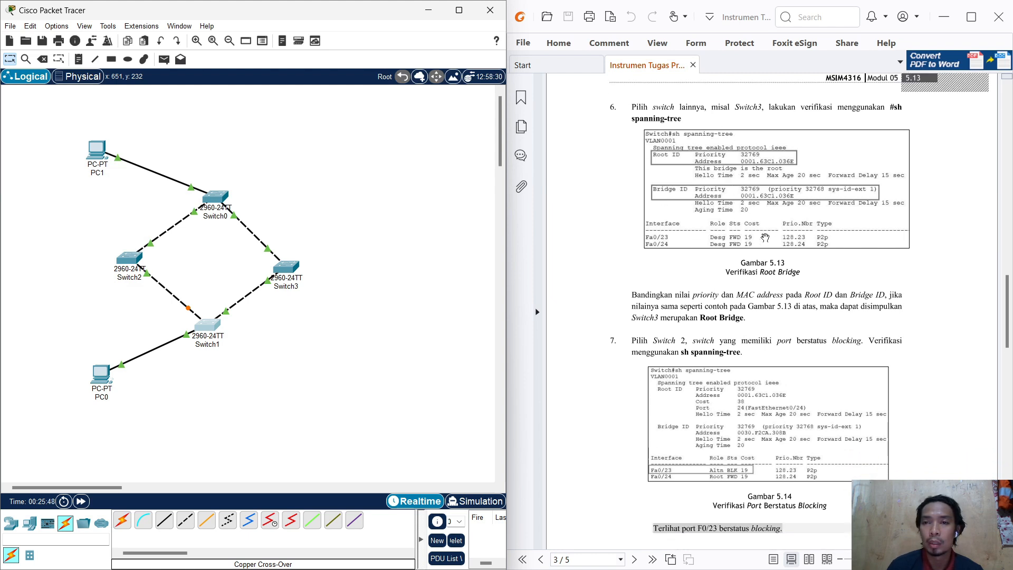
{"action": "scroll", "coordinate": [735, 319], "scroll_direction": "down", "scroll_amount": 2}
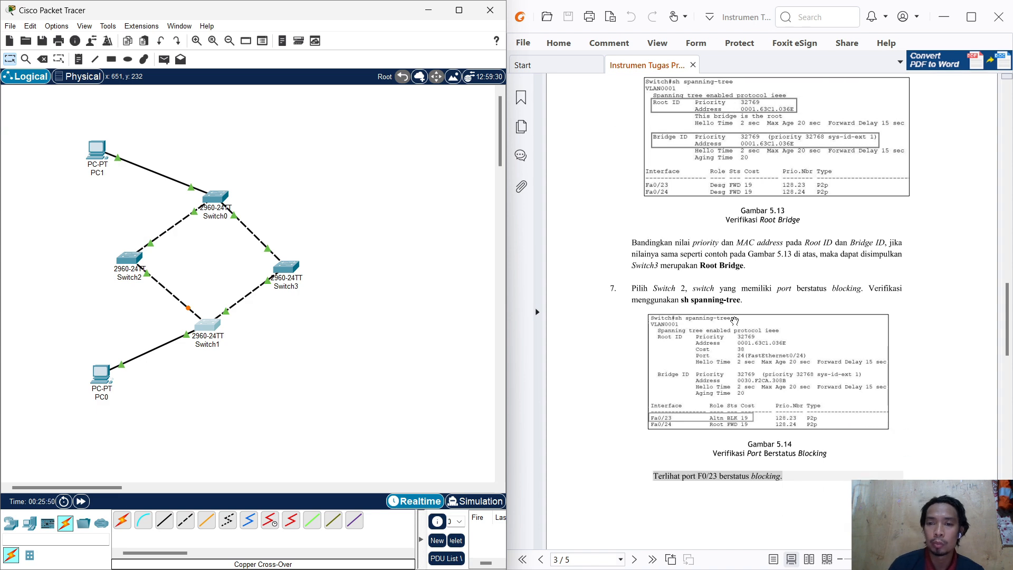
{"action": "scroll", "coordinate": [754, 350], "scroll_direction": "down", "scroll_amount": 2}
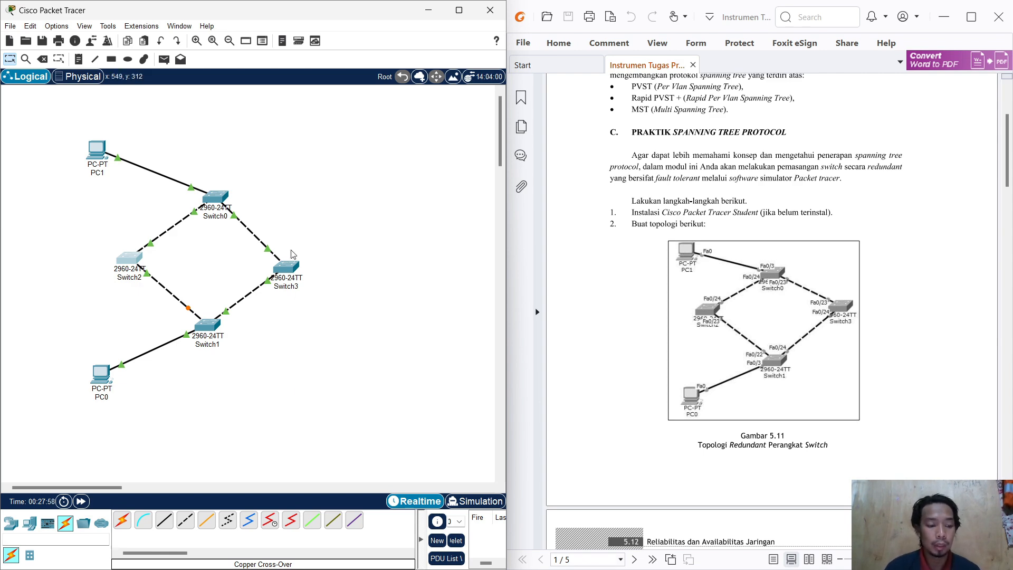
{"action": "scroll", "coordinate": [712, 333], "scroll_direction": "down", "scroll_amount": 15}
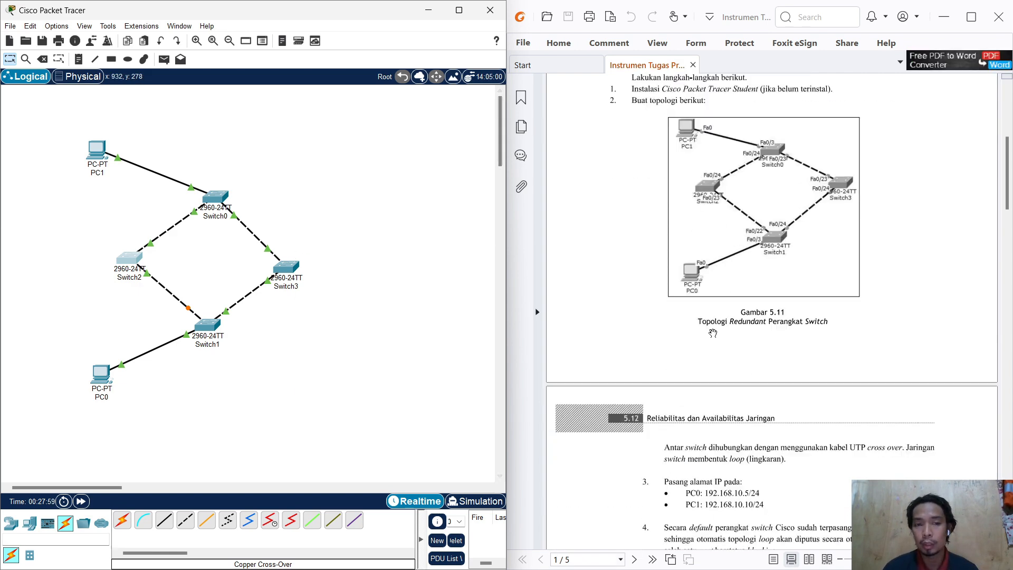
{"action": "scroll", "coordinate": [712, 332], "scroll_direction": "down", "scroll_amount": 10}
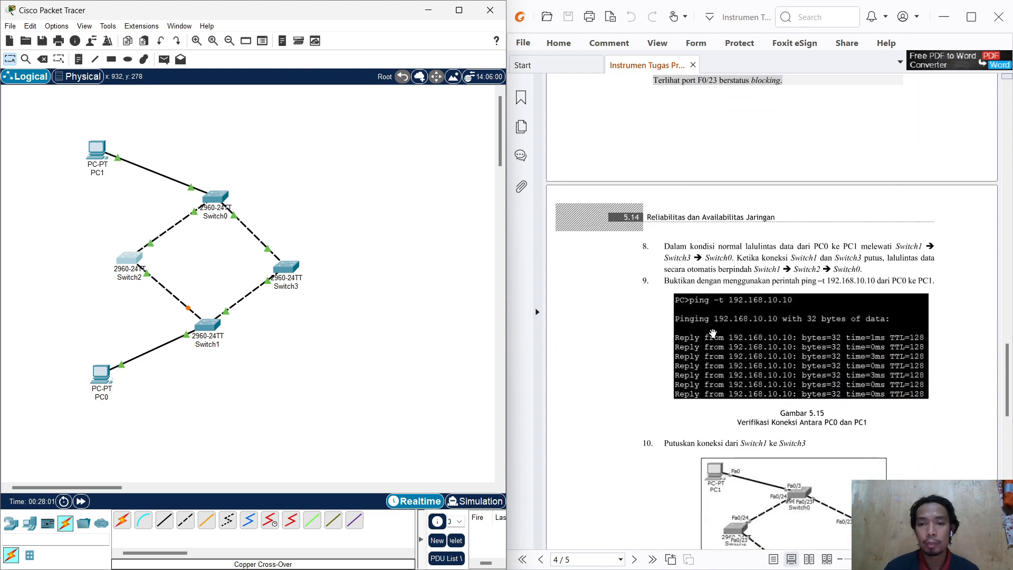
{"action": "scroll", "coordinate": [713, 334], "scroll_direction": "up", "scroll_amount": 1}
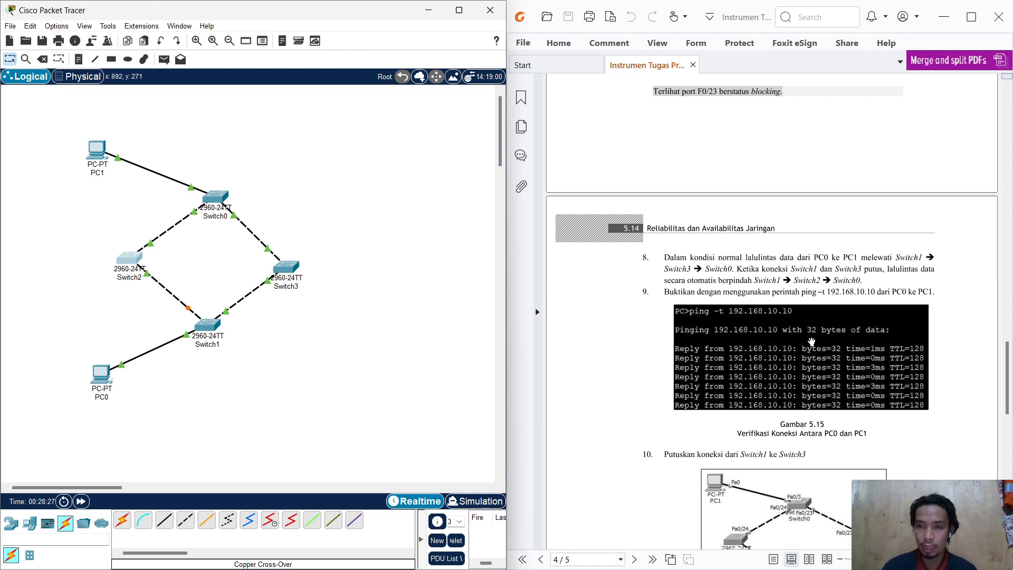
{"action": "scroll", "coordinate": [812, 342], "scroll_direction": "down", "scroll_amount": 1}
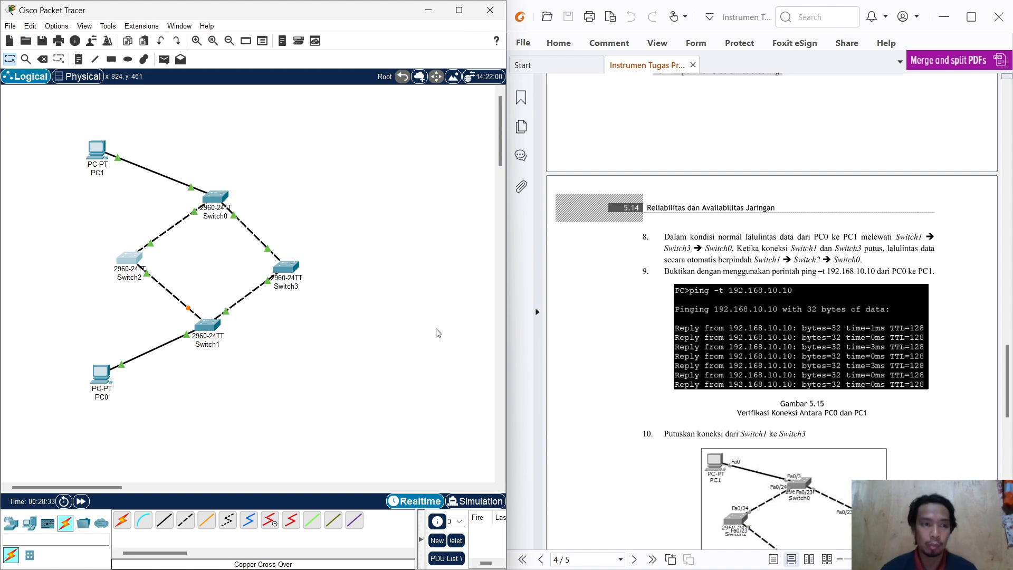
Open PC0's Command Prompt and run ping -t 192.168.10.10 to start a continuous ping to PC1.
{"action": "left_click", "coordinate": [94, 380]}
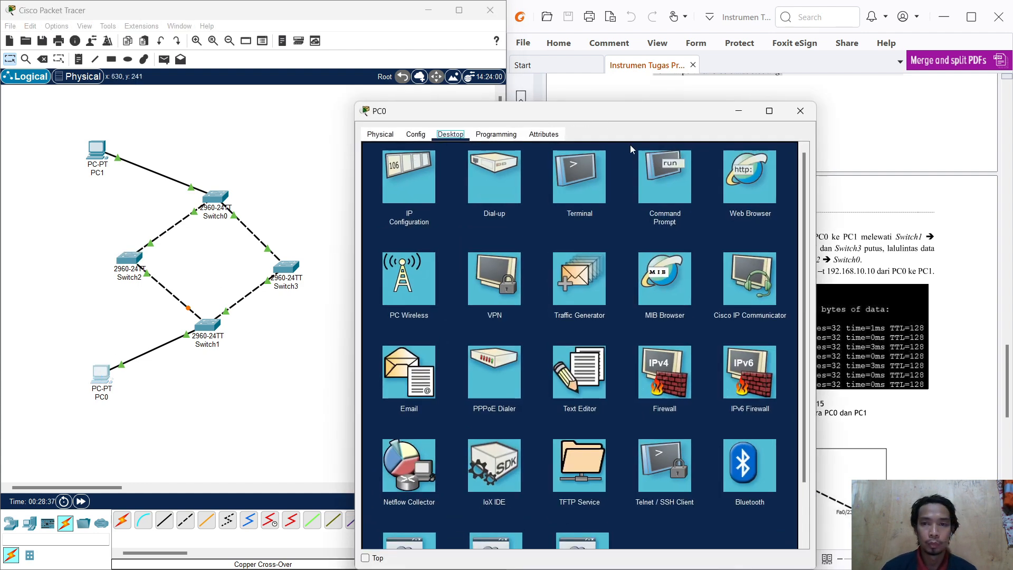
{"action": "left_click", "coordinate": [679, 185]}
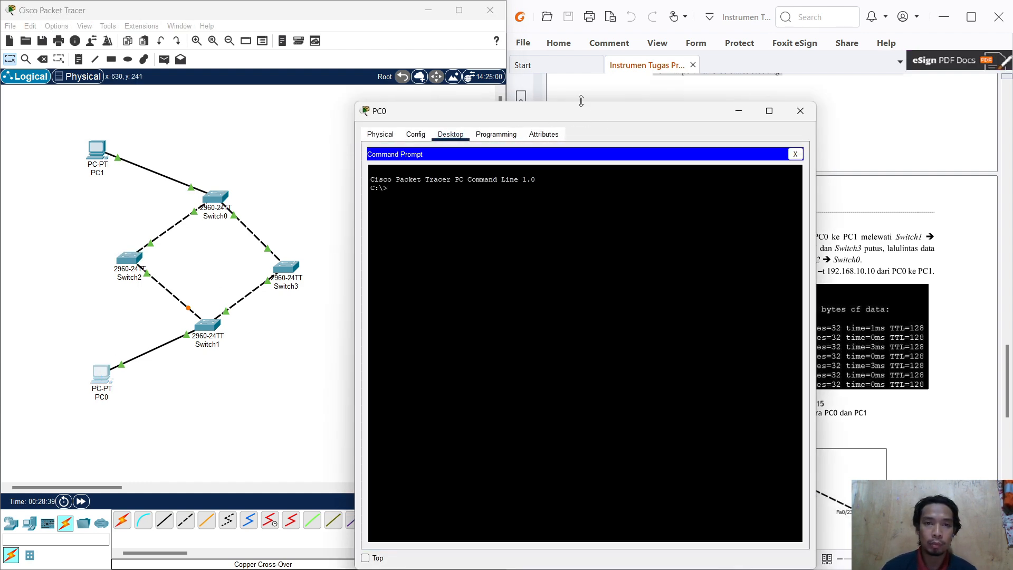
{"action": "left_click_drag", "start_coordinate": [584, 114], "coordinate": [336, 88]}
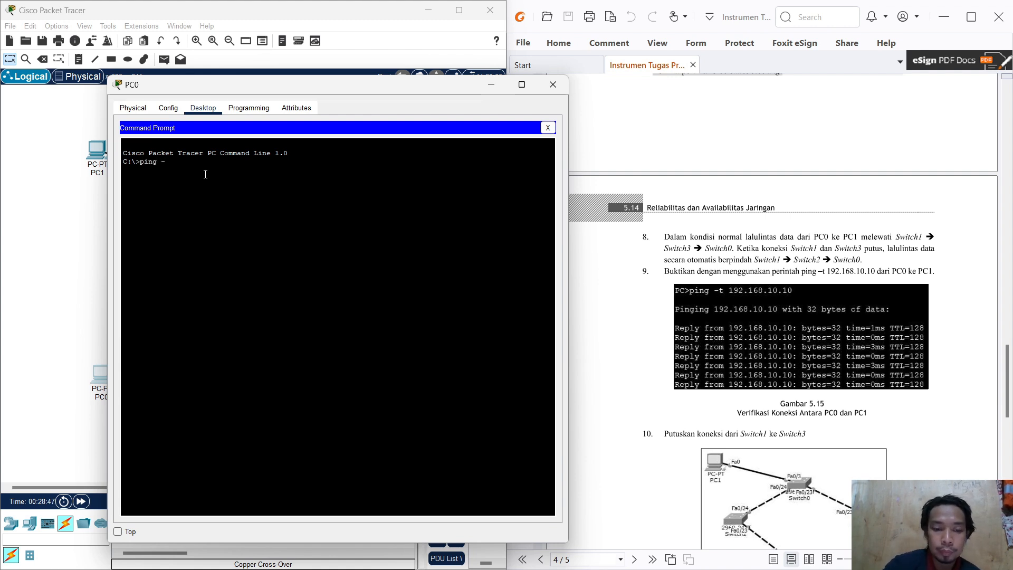
{"action": "type", "text": "t"}
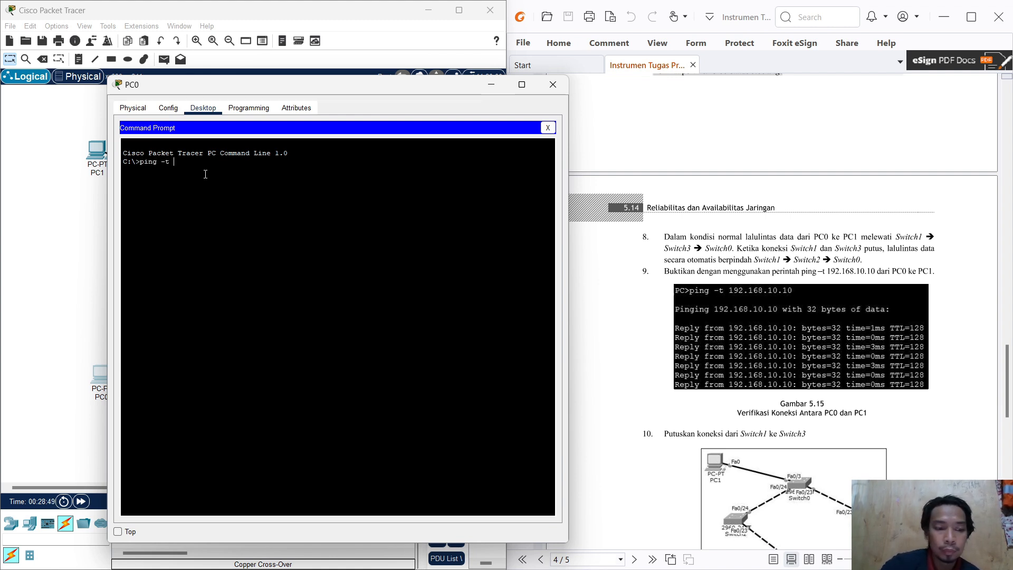
{"action": "type", "text": " 192"}
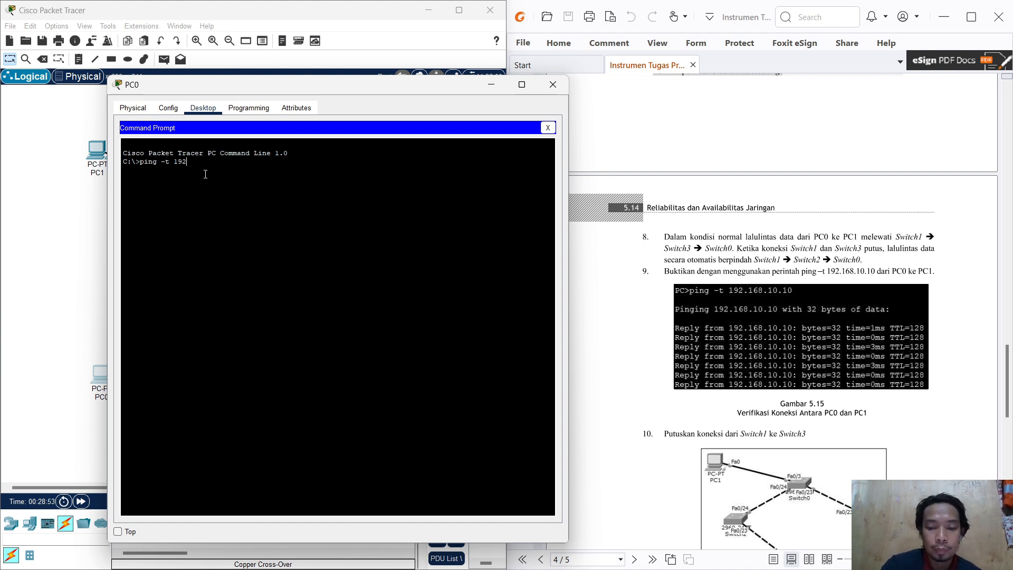
{"action": "type", "text": ".168.10.10"}
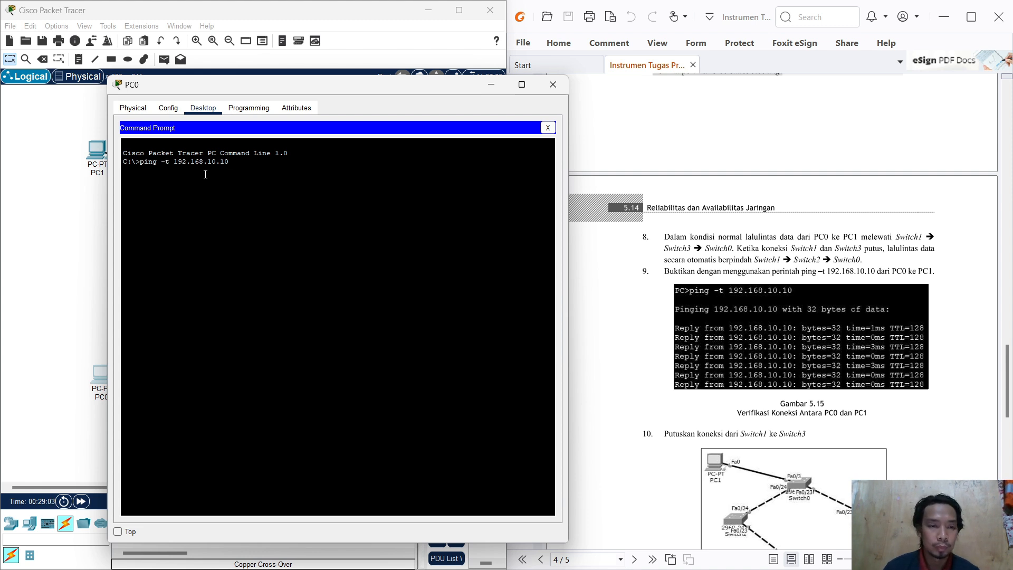
{"action": "key", "text": "Return"}
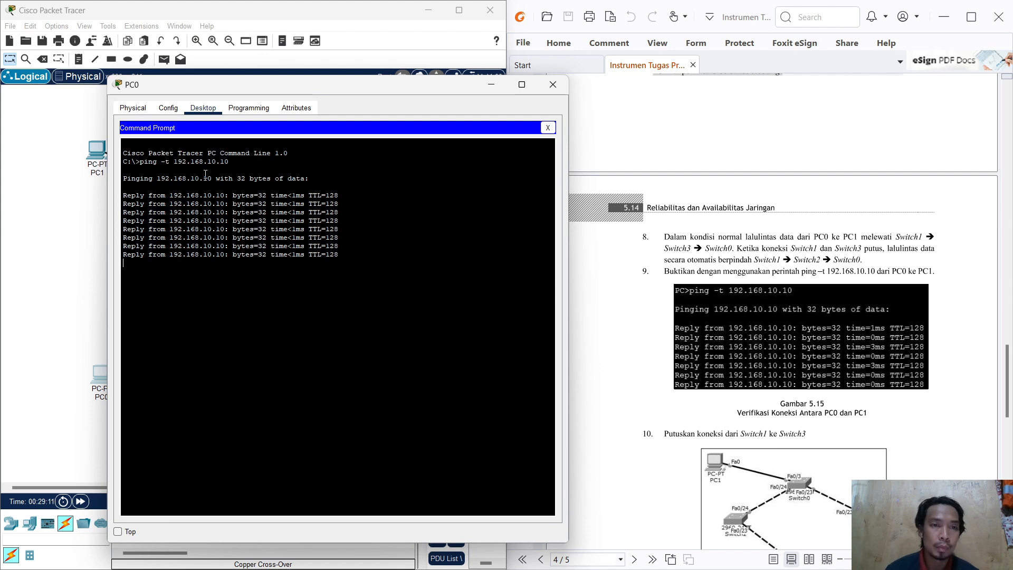
Reposition PC0's window so the running ping replies can be checked alongside the topology and the practicum text.
{"action": "left_click_drag", "start_coordinate": [312, 92], "coordinate": [522, 49]}
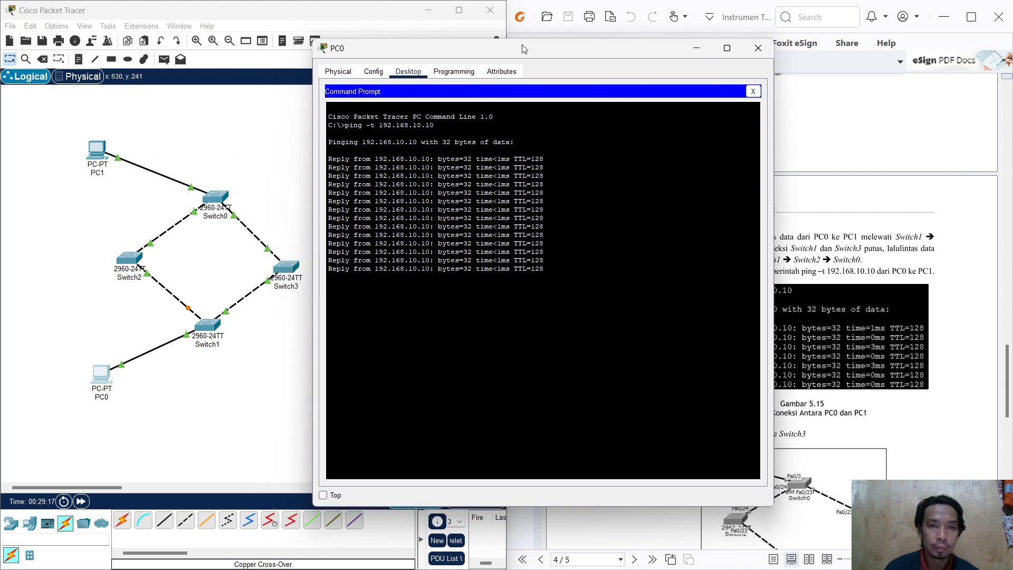
{"action": "left_click_drag", "start_coordinate": [522, 49], "coordinate": [404, 46]}
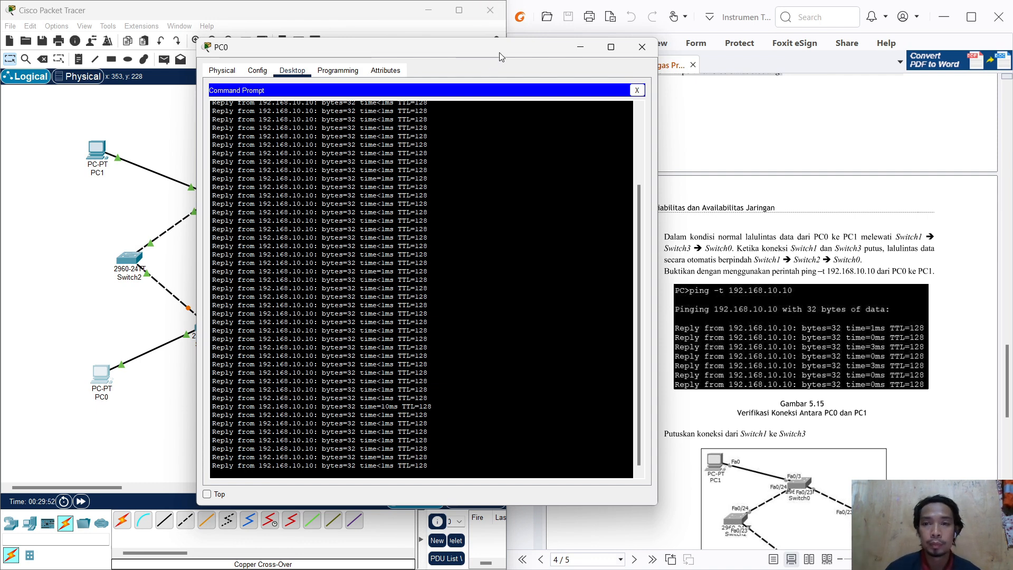
{"action": "left_click_drag", "start_coordinate": [500, 52], "coordinate": [473, 40]}
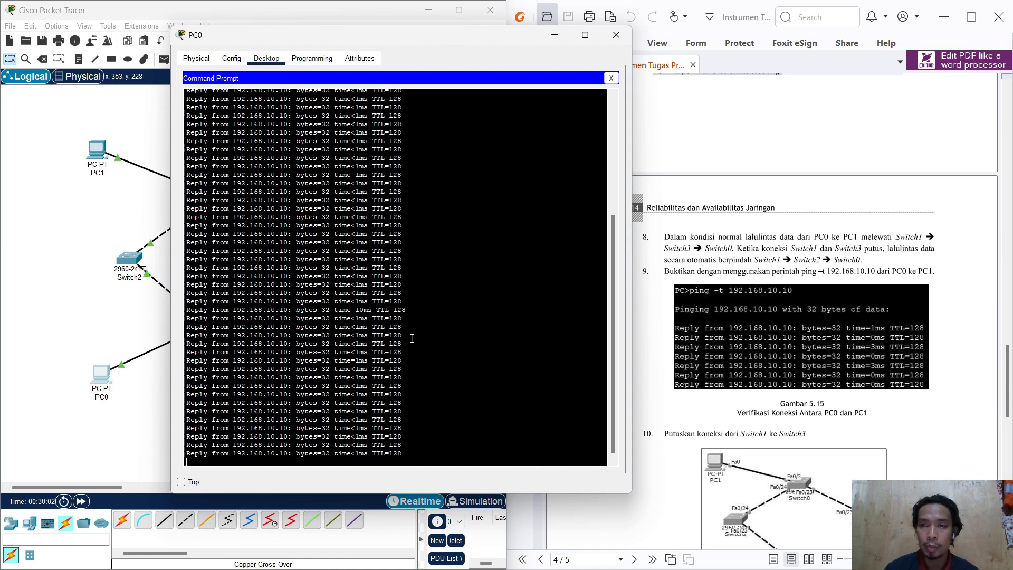
{"action": "left_click_drag", "start_coordinate": [364, 37], "coordinate": [686, 300]}
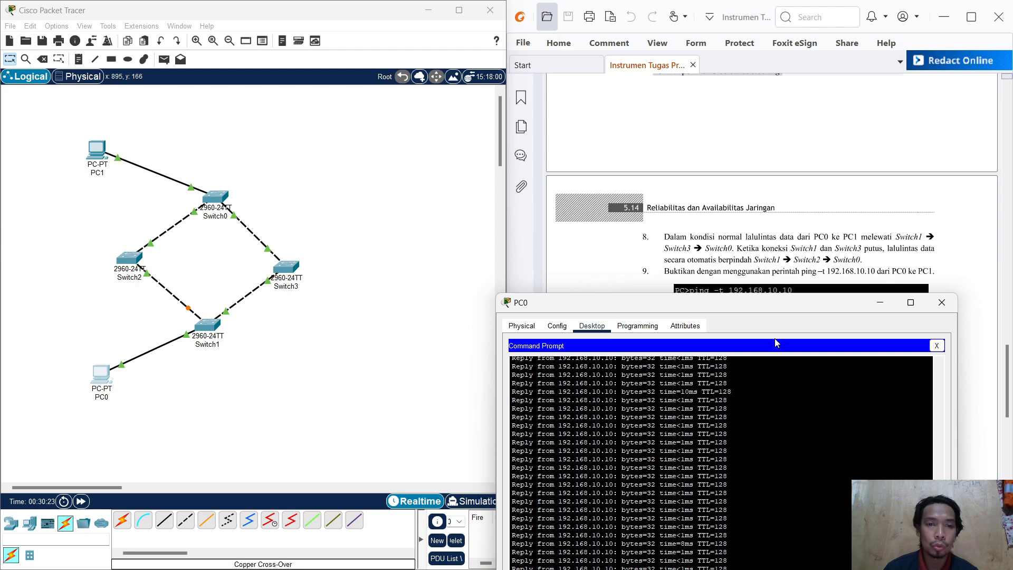
{"action": "left_click_drag", "start_coordinate": [797, 295], "coordinate": [795, 292]}
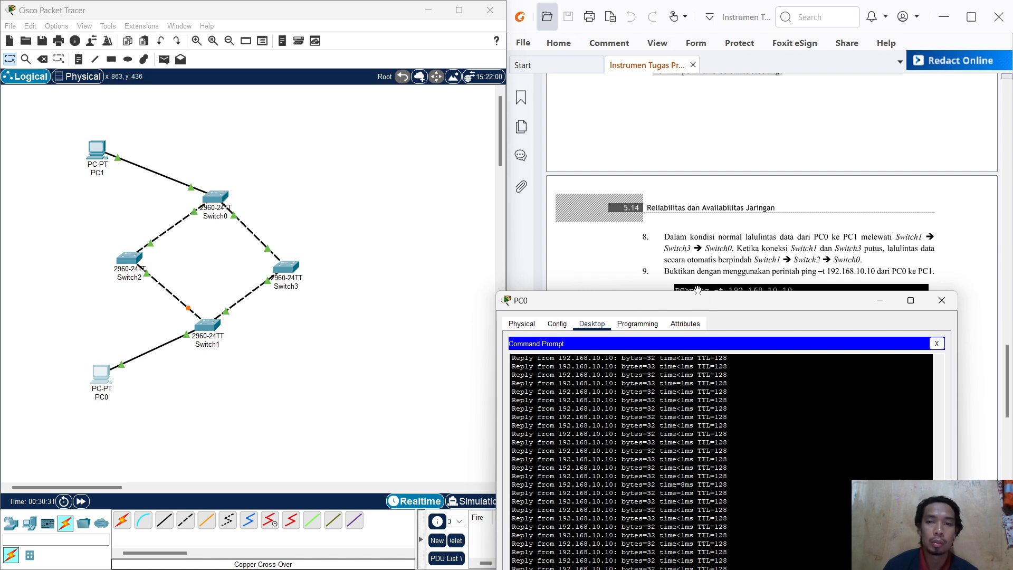
{"action": "left_click_drag", "start_coordinate": [693, 303], "coordinate": [566, 143]}
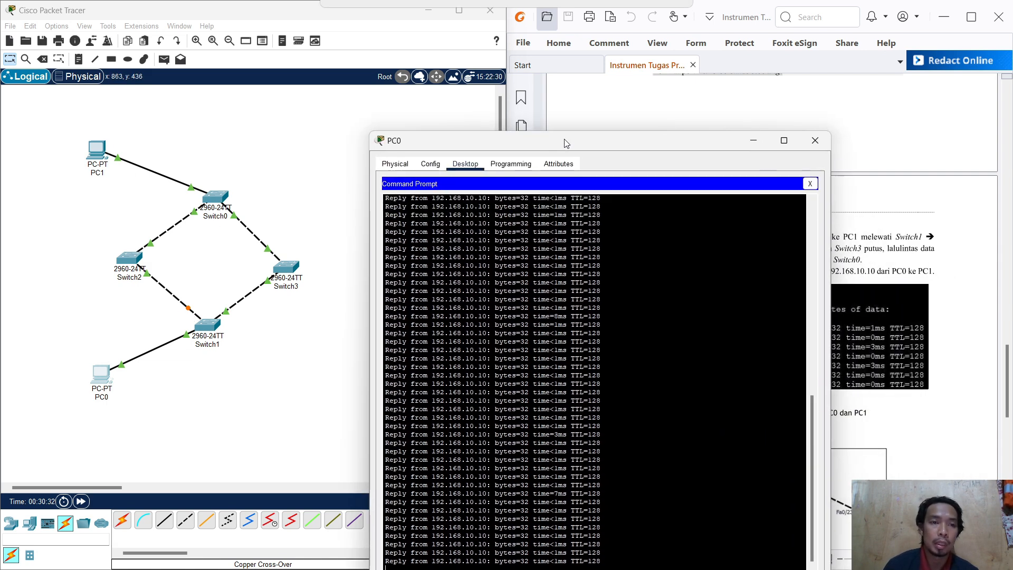
{"action": "left_click", "coordinate": [250, 296]}
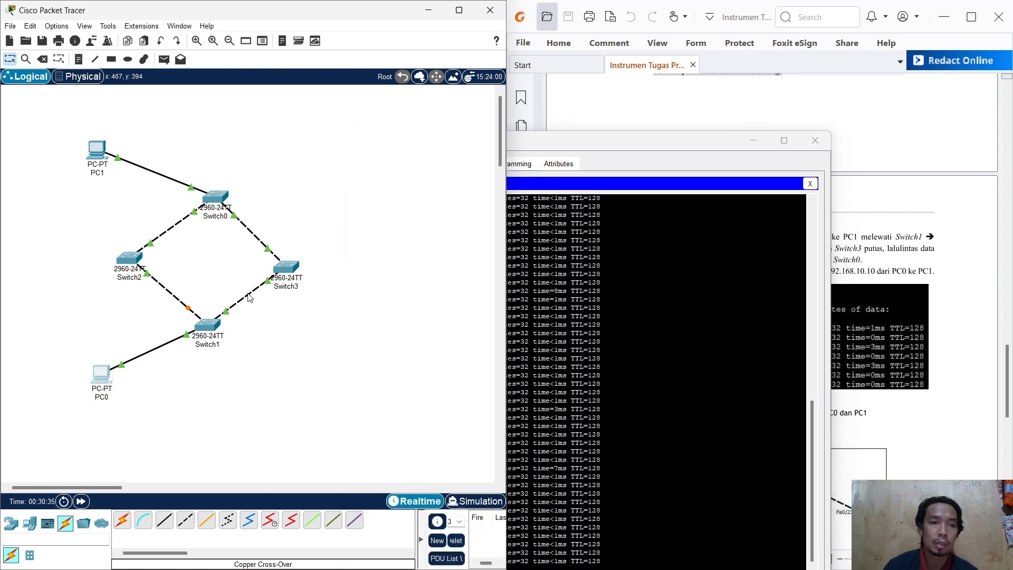
{"action": "key", "text": "Delete"}
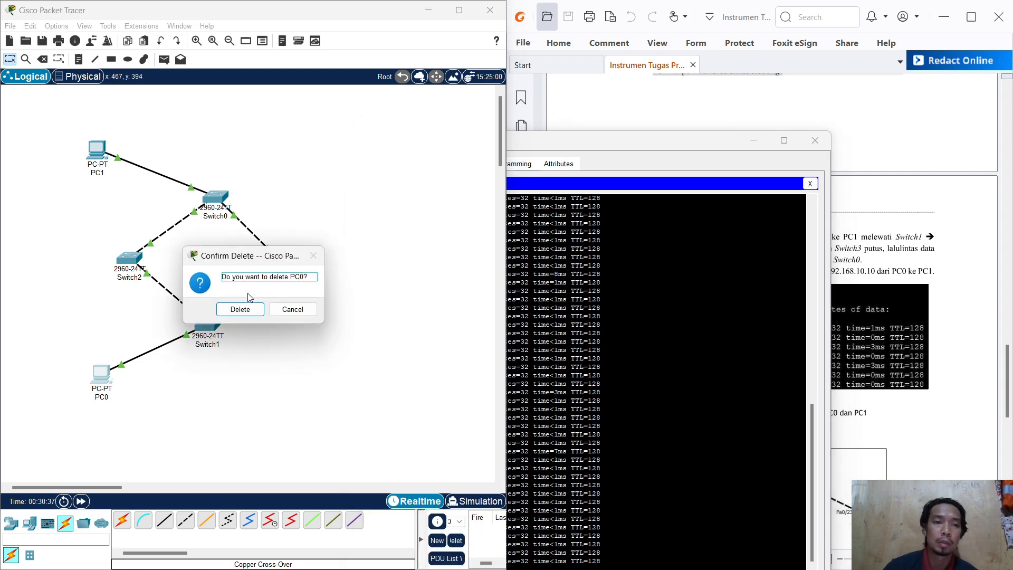
{"action": "left_click", "coordinate": [290, 311]}
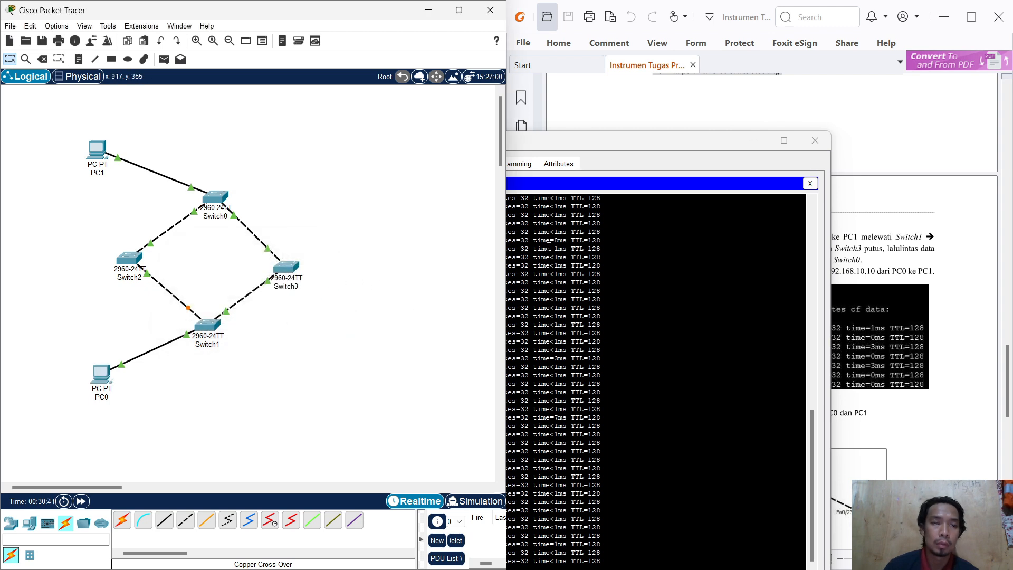
Delete the cross-over link between Switch1 and Switch3 while PC0's ping keeps running.
{"action": "left_click_drag", "start_coordinate": [642, 142], "coordinate": [575, 65]}
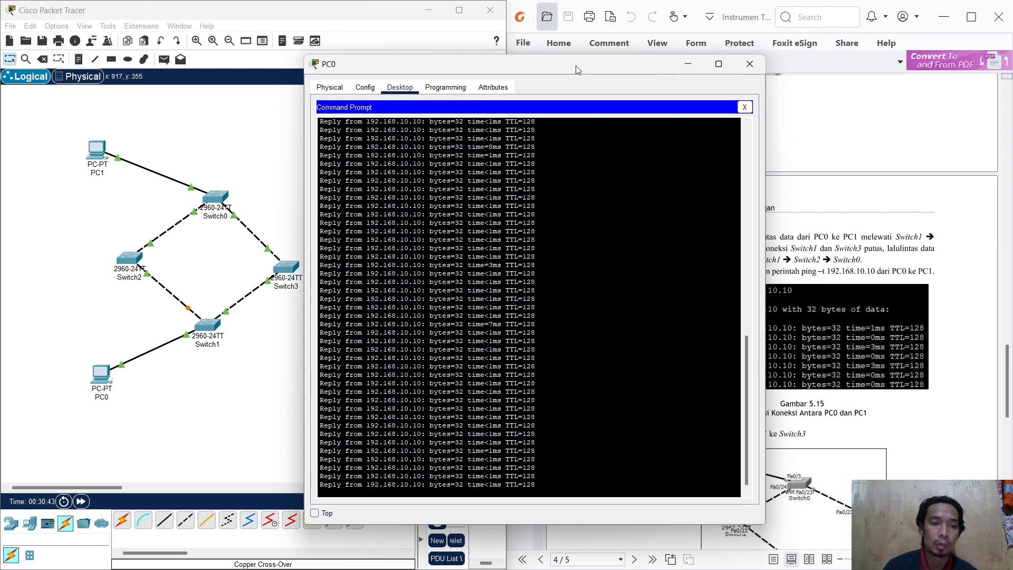
{"action": "left_click", "coordinate": [243, 302]}
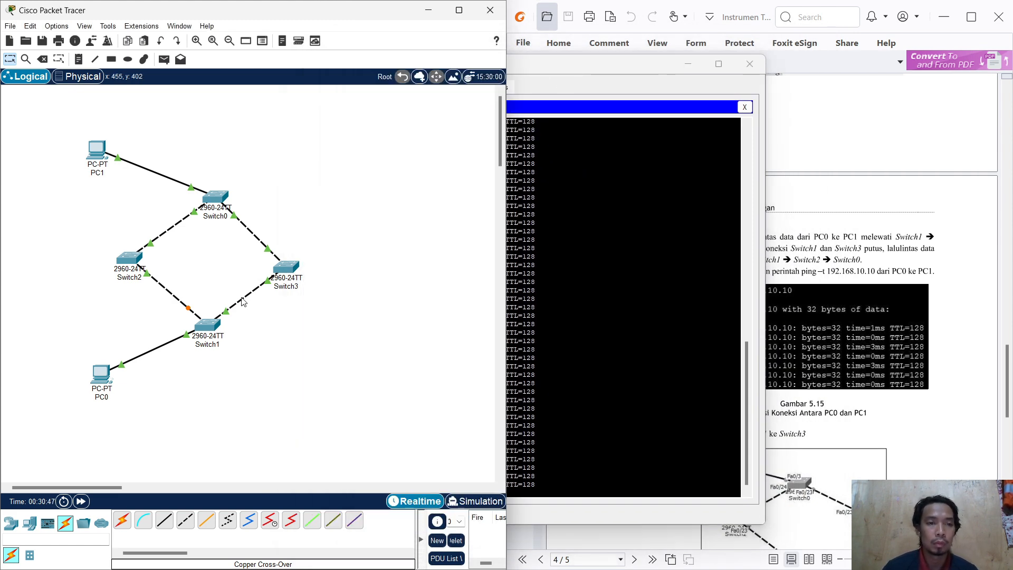
{"action": "mouse_move", "coordinate": [251, 299]}
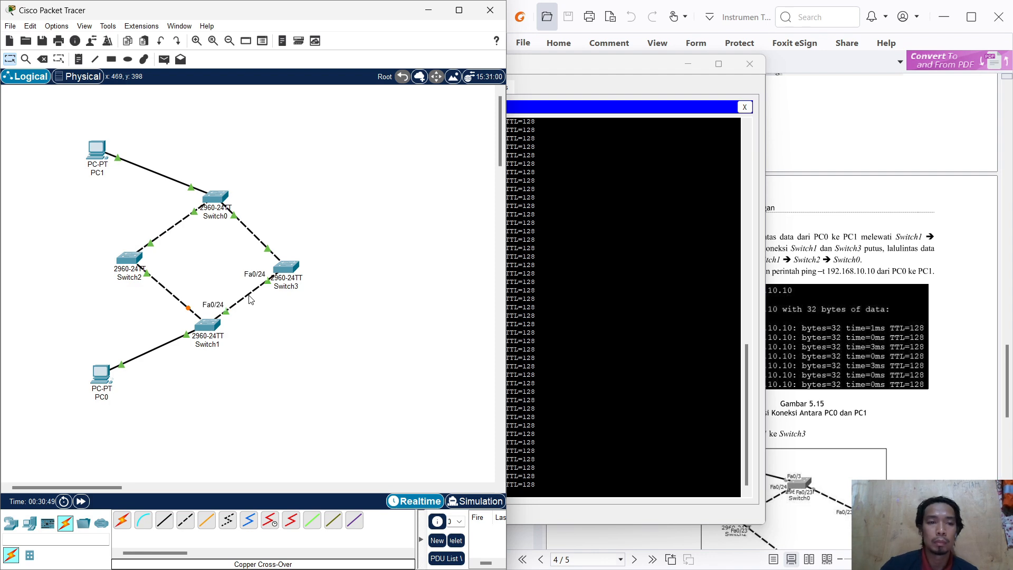
{"action": "key", "text": "Delete"}
{"action": "left_click", "coordinate": [249, 296]}
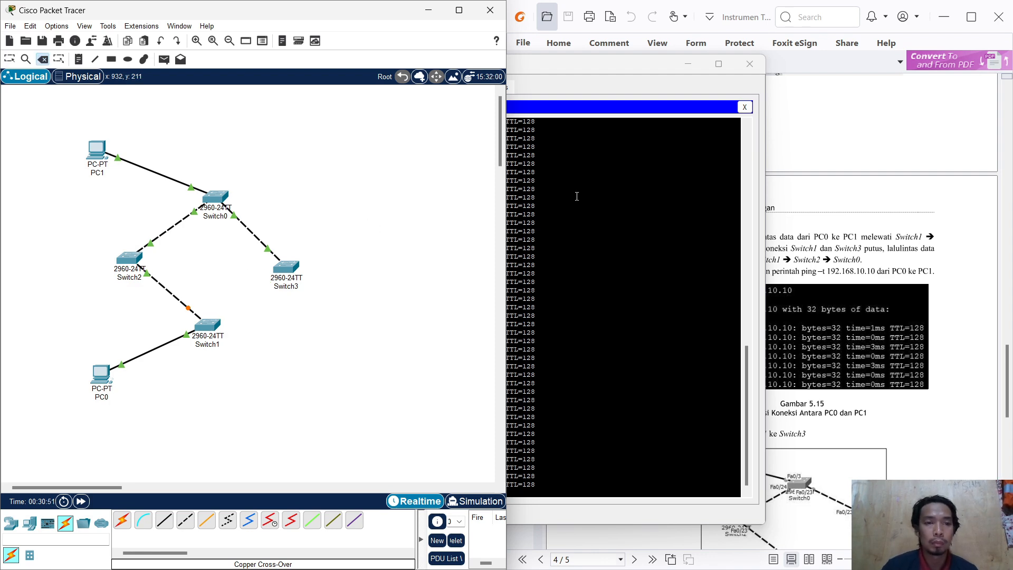
Bring PC0's running ping back into view and compare its replies with the topology figures and practicum steps 8 to 11 in the PDF.
{"action": "left_click", "coordinate": [634, 73]}
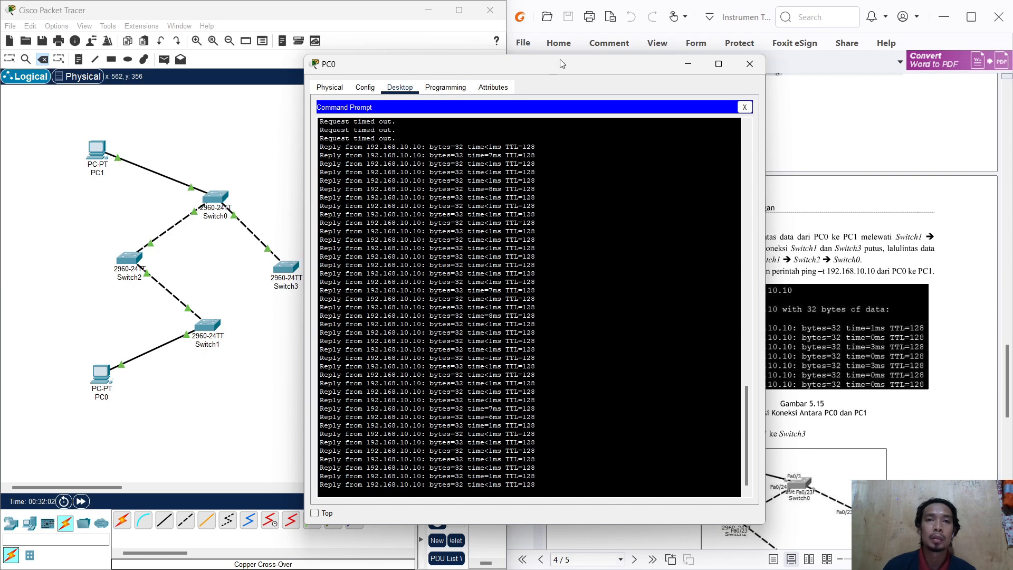
{"action": "left_click_drag", "start_coordinate": [559, 59], "coordinate": [404, 70]}
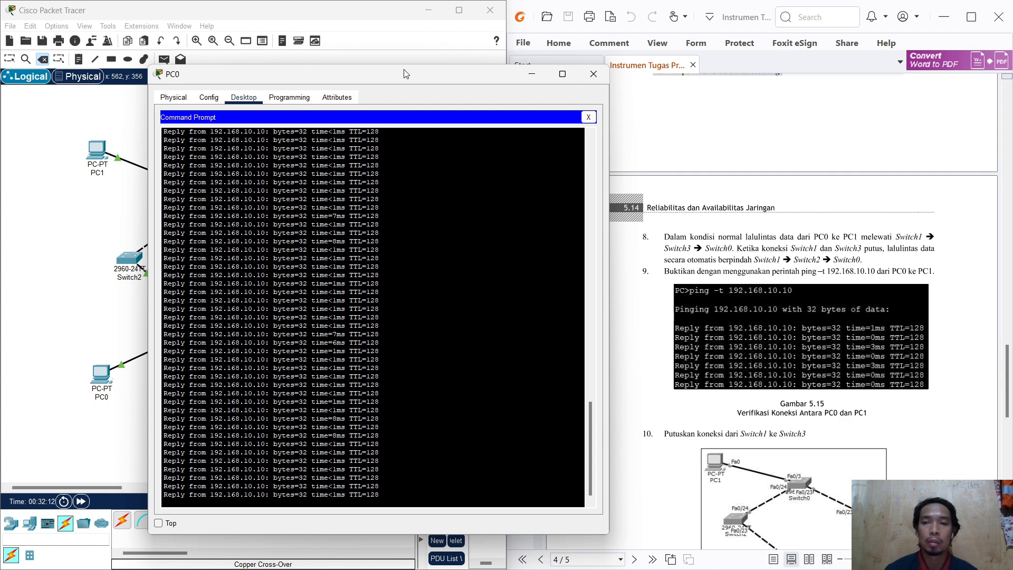
{"action": "scroll", "coordinate": [705, 250], "scroll_direction": "up", "scroll_amount": 20}
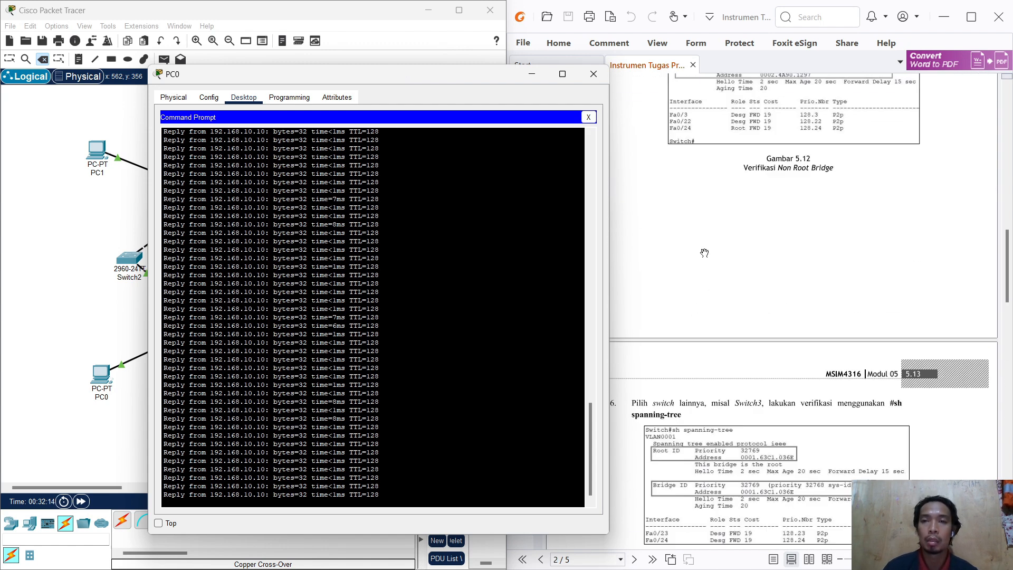
{"action": "scroll", "coordinate": [705, 252], "scroll_direction": "up", "scroll_amount": 6}
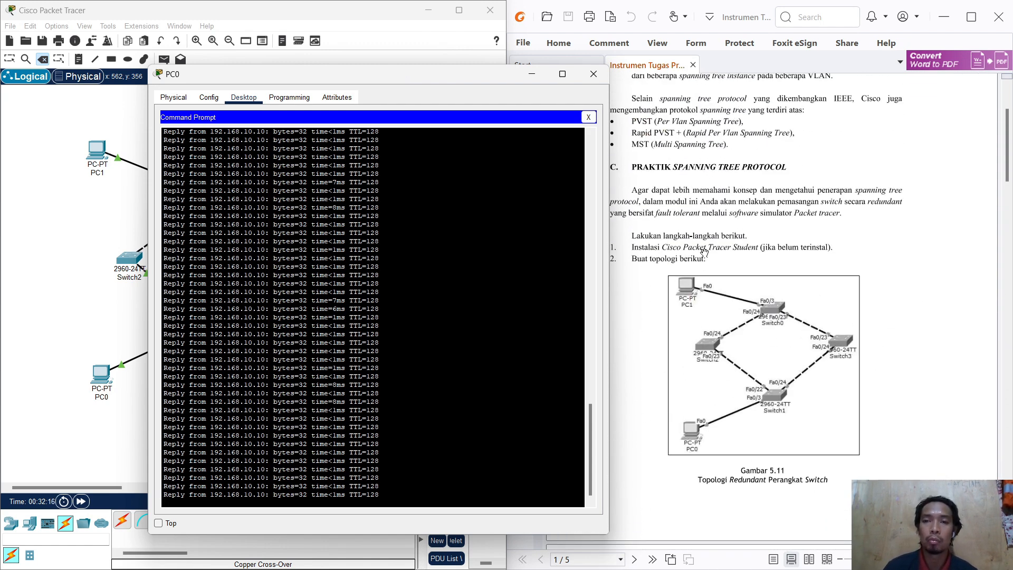
{"action": "left_click_drag", "start_coordinate": [435, 73], "coordinate": [363, 70]}
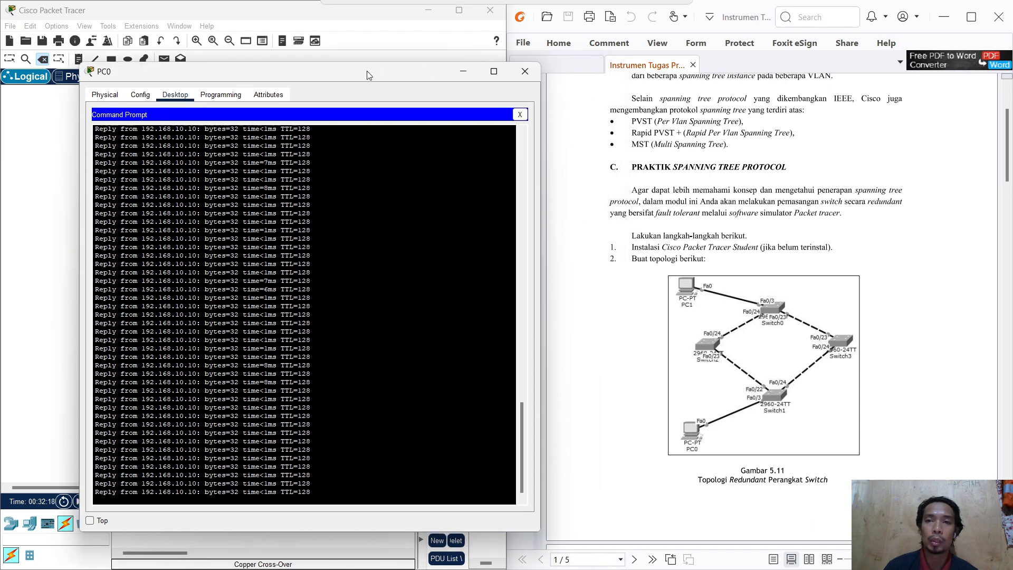
{"action": "scroll", "coordinate": [872, 285], "scroll_direction": "down", "scroll_amount": 10}
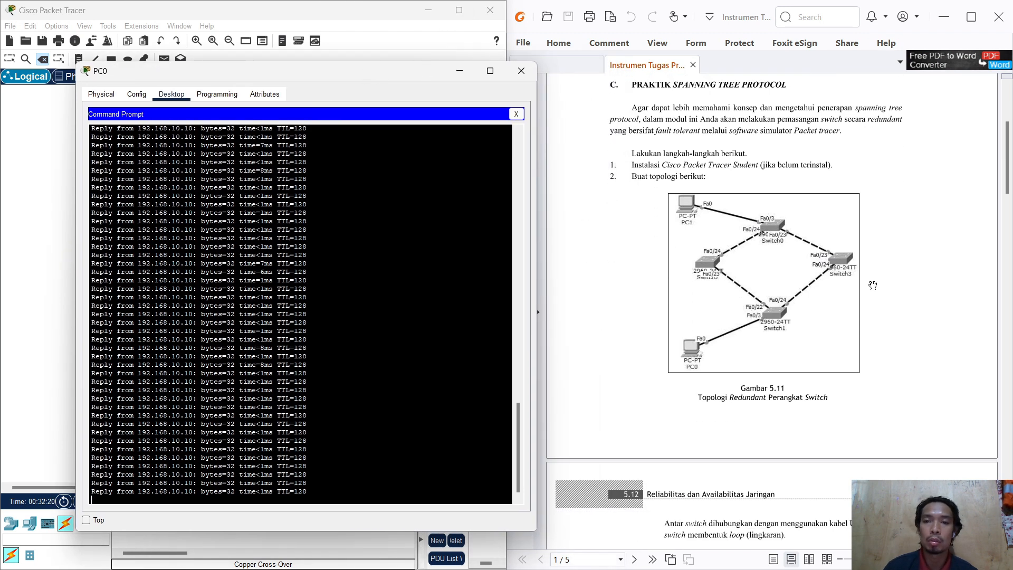
{"action": "scroll", "coordinate": [872, 285], "scroll_direction": "down", "scroll_amount": 20}
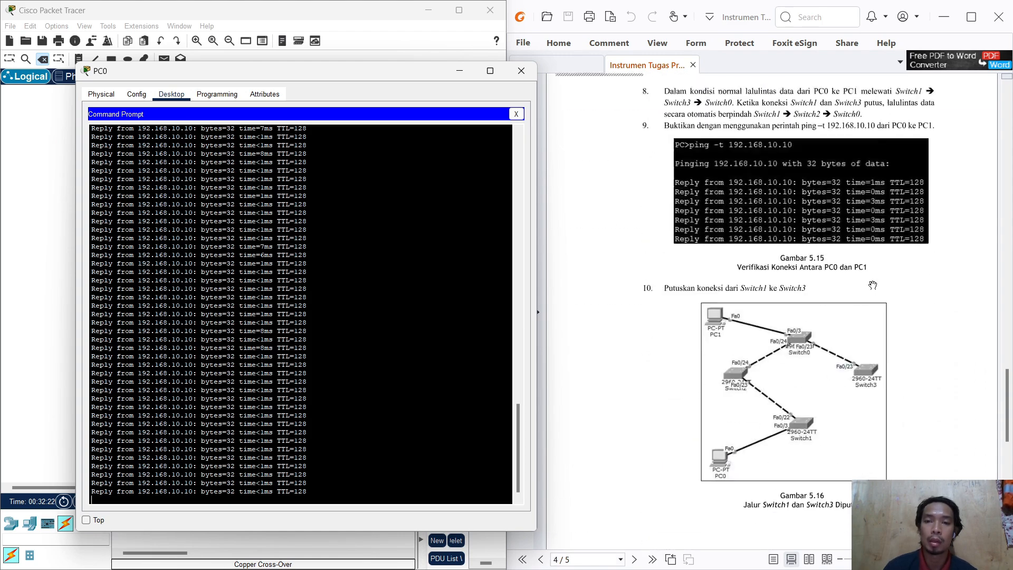
{"action": "scroll", "coordinate": [872, 285], "scroll_direction": "up", "scroll_amount": 10}
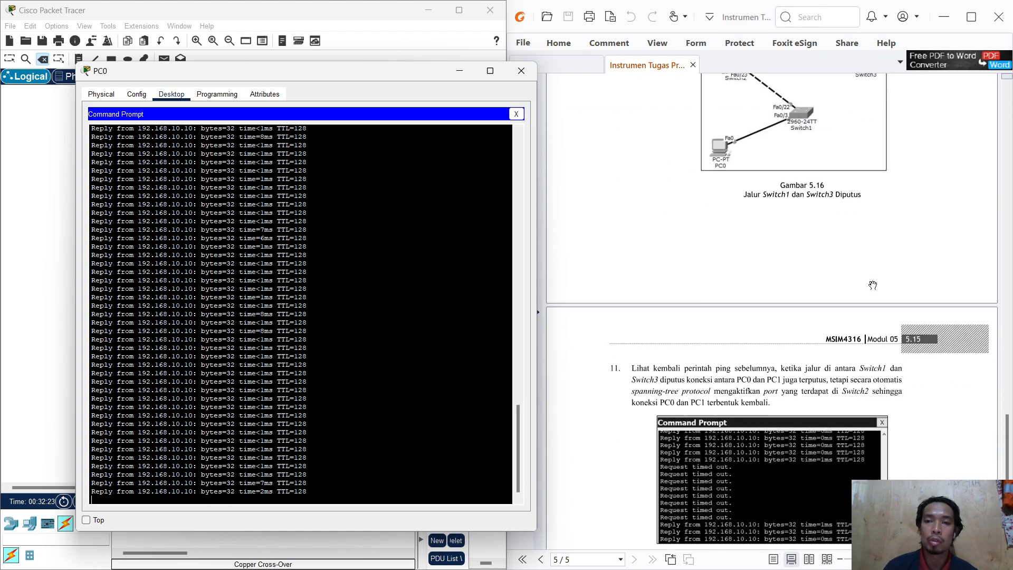